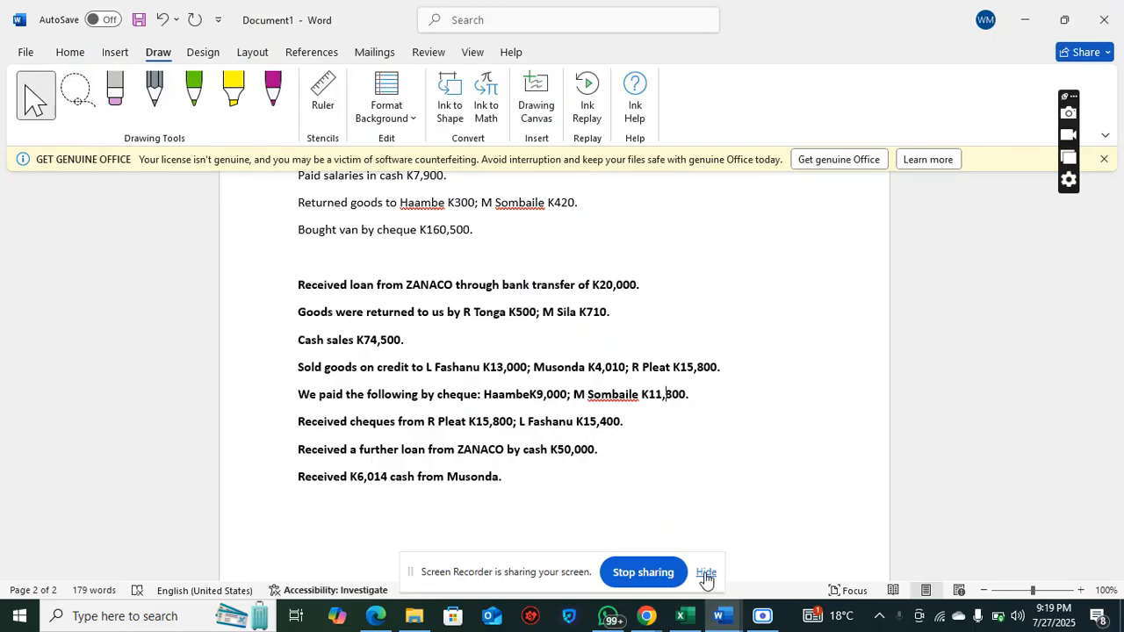
pyautogui.click(706, 573)
pyautogui.moveTo(296, 284); pyautogui.dragTo(640, 290)
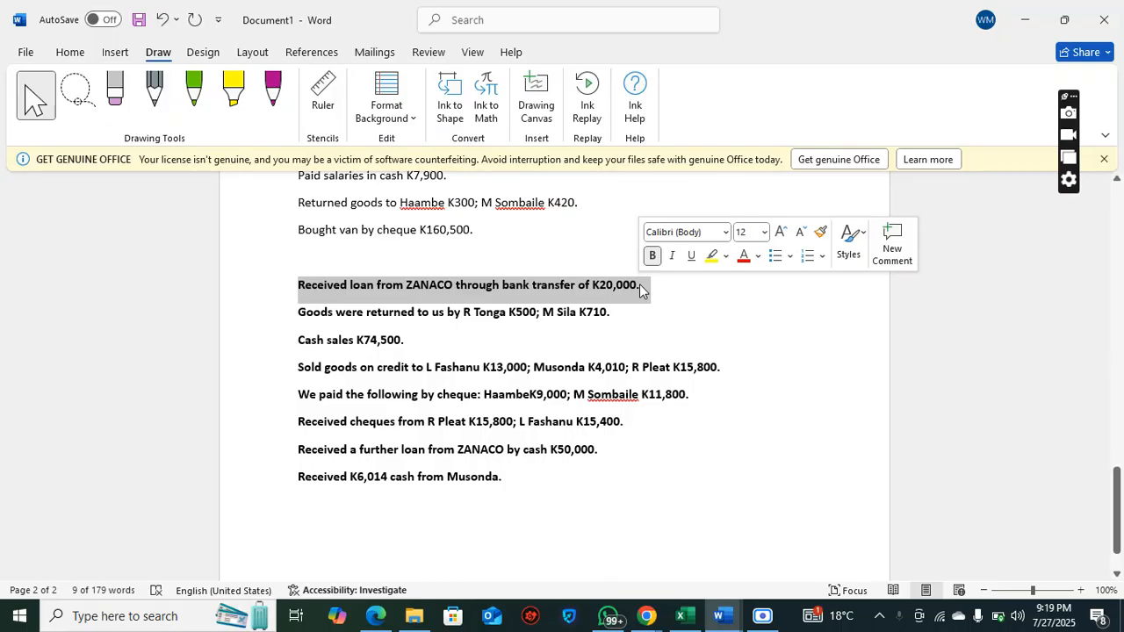
pyautogui.click(642, 309)
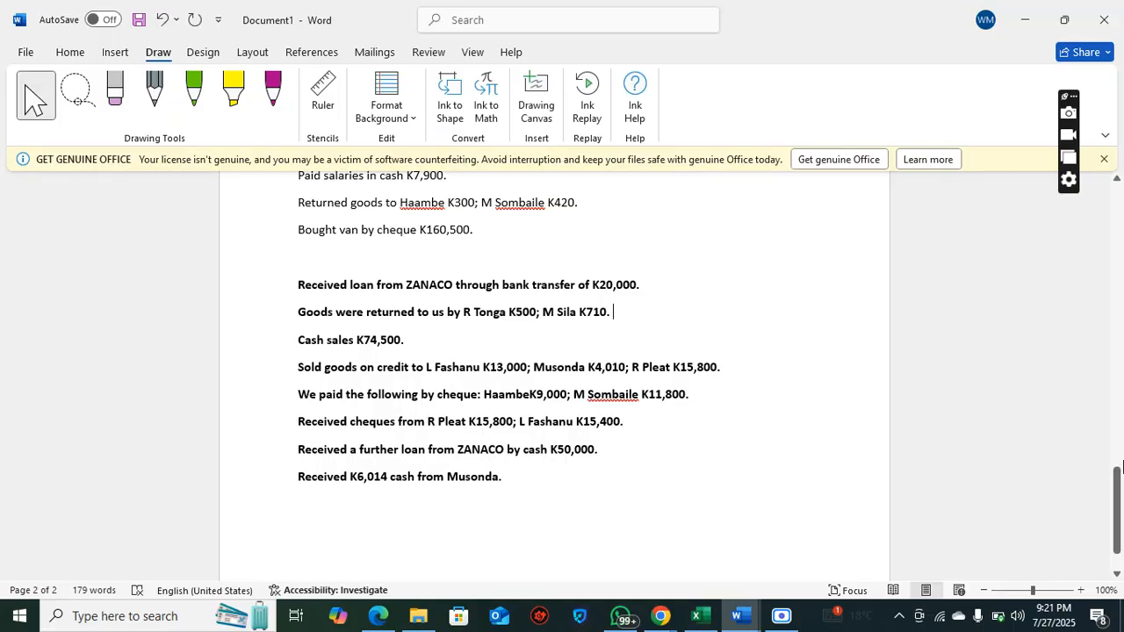
# Delete the whole list of dates, starting with 2023 and Jan 1, above the first business transaction
pyautogui.scroll(2, 1122, 465)
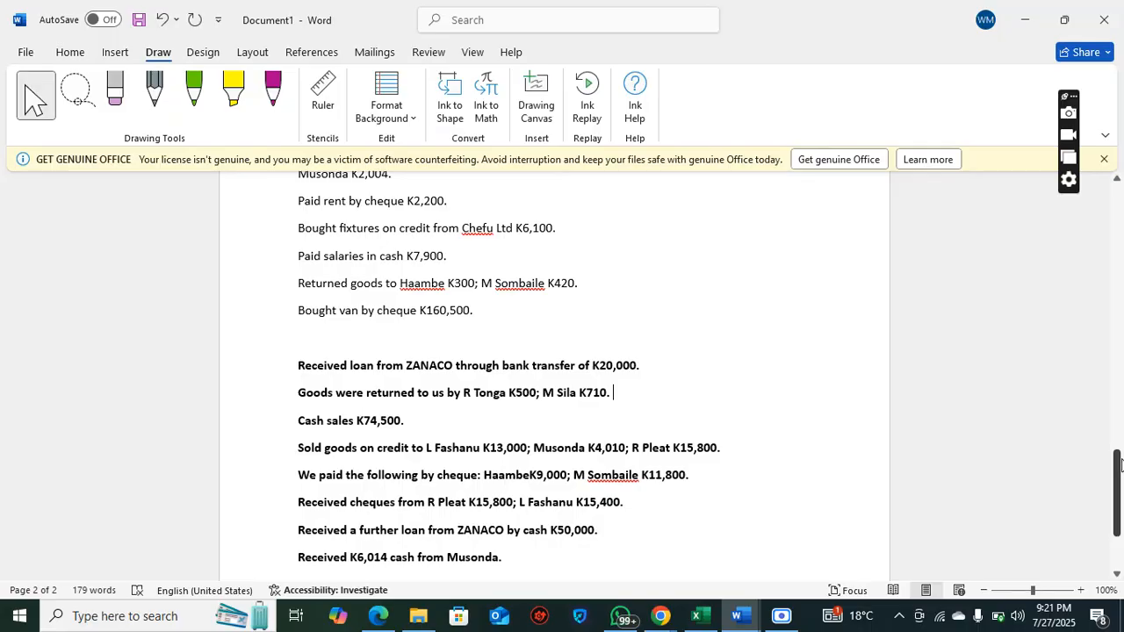
pyautogui.moveTo(1120, 464); pyautogui.dragTo(1122, 227)
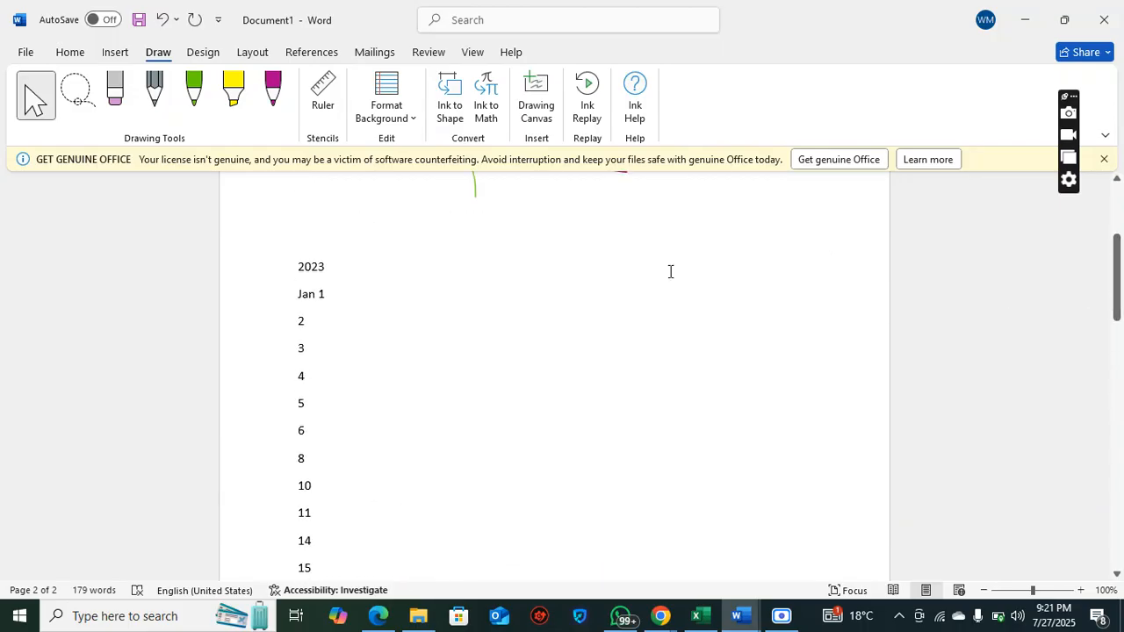
pyautogui.moveTo(299, 263); pyautogui.dragTo(357, 539)
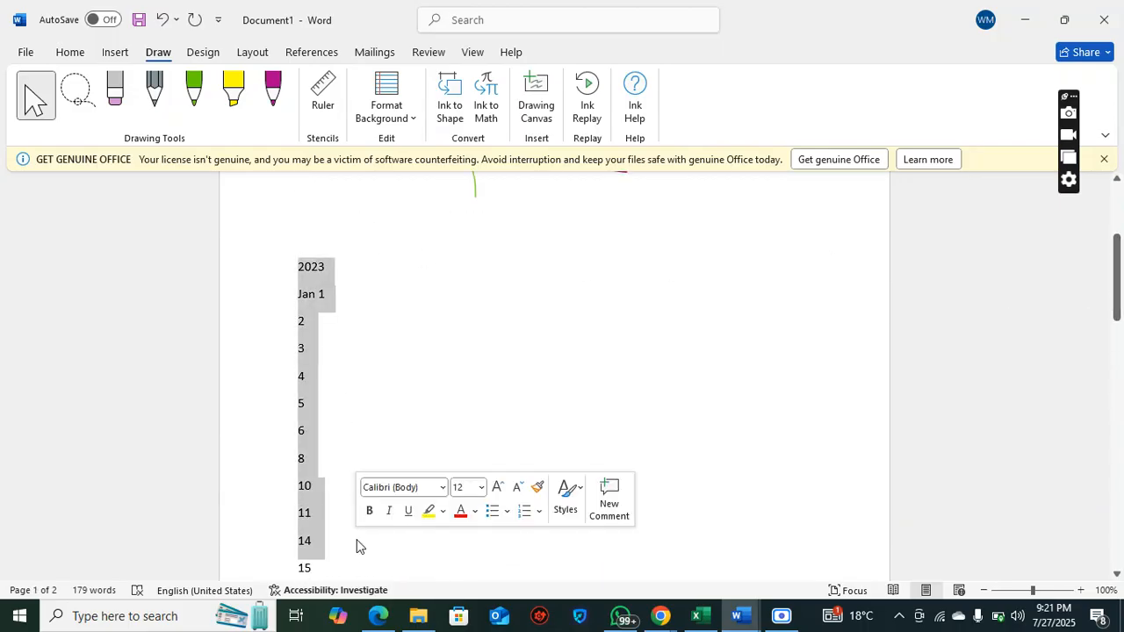
pyautogui.press('Delete')
pyautogui.moveTo(296, 255); pyautogui.dragTo(342, 489)
pyautogui.press('Delete')
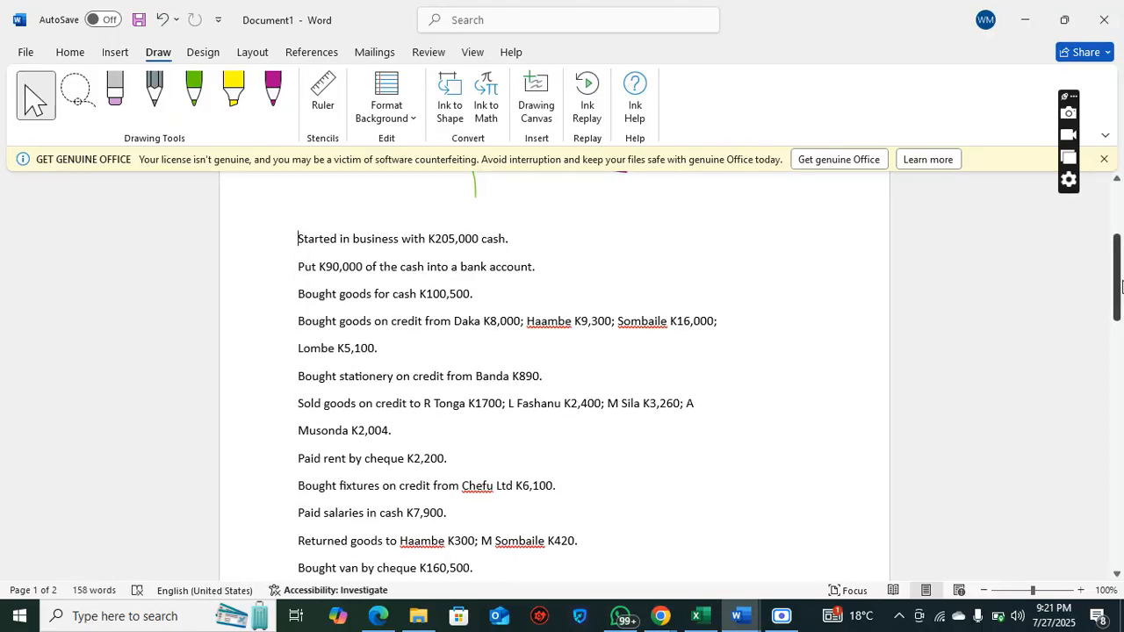
pyautogui.moveTo(1120, 280); pyautogui.dragTo(1118, 210)
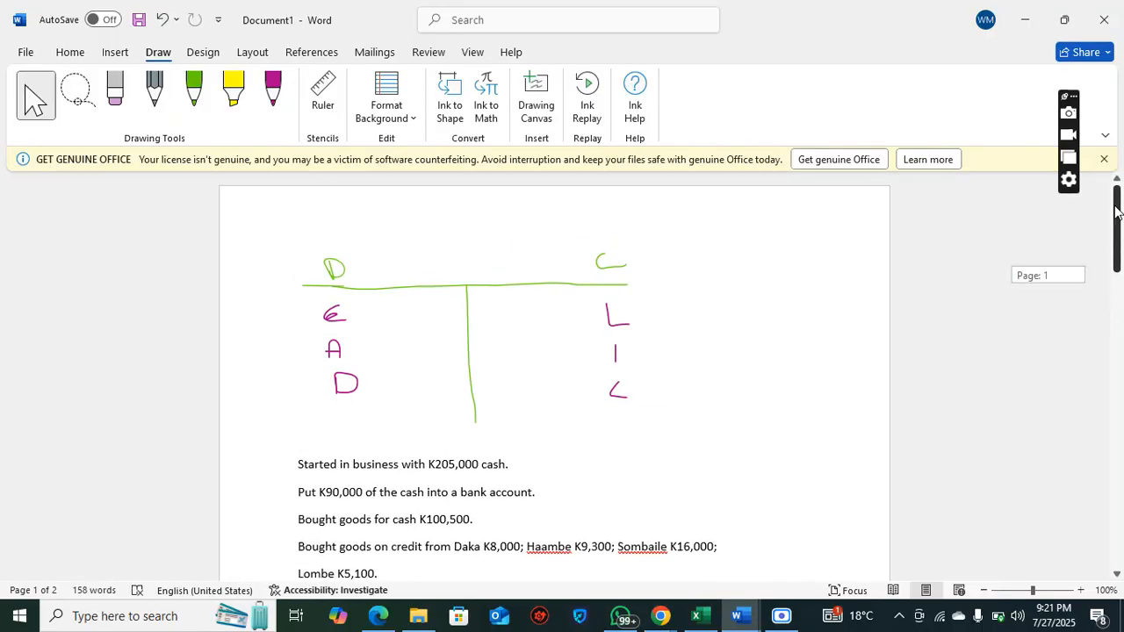
pyautogui.click(338, 346)
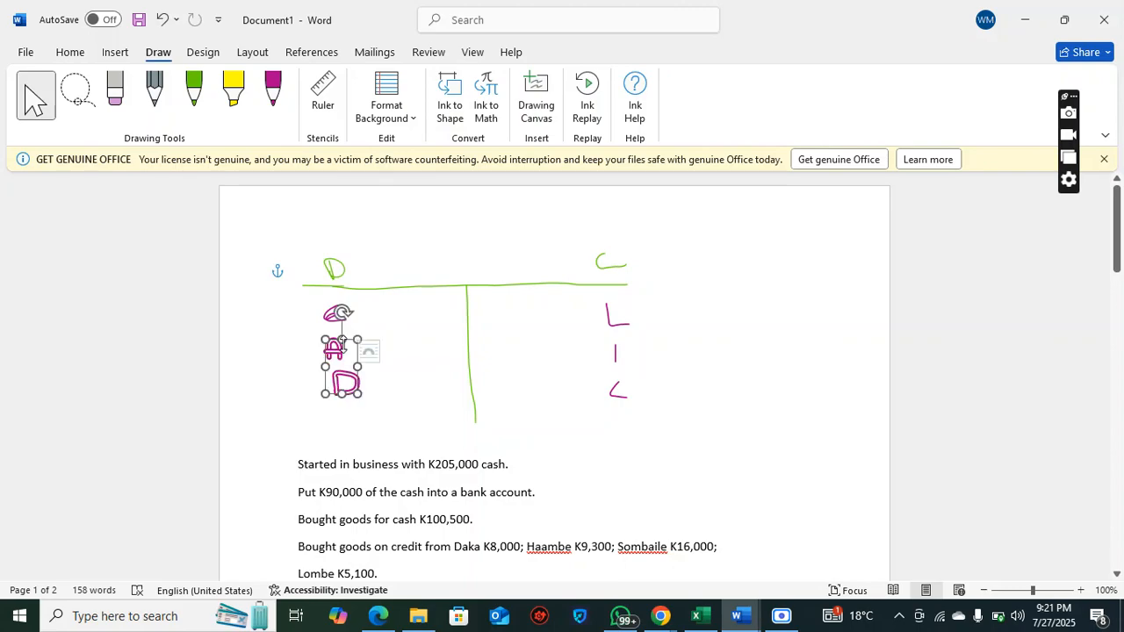
pyautogui.click(336, 275)
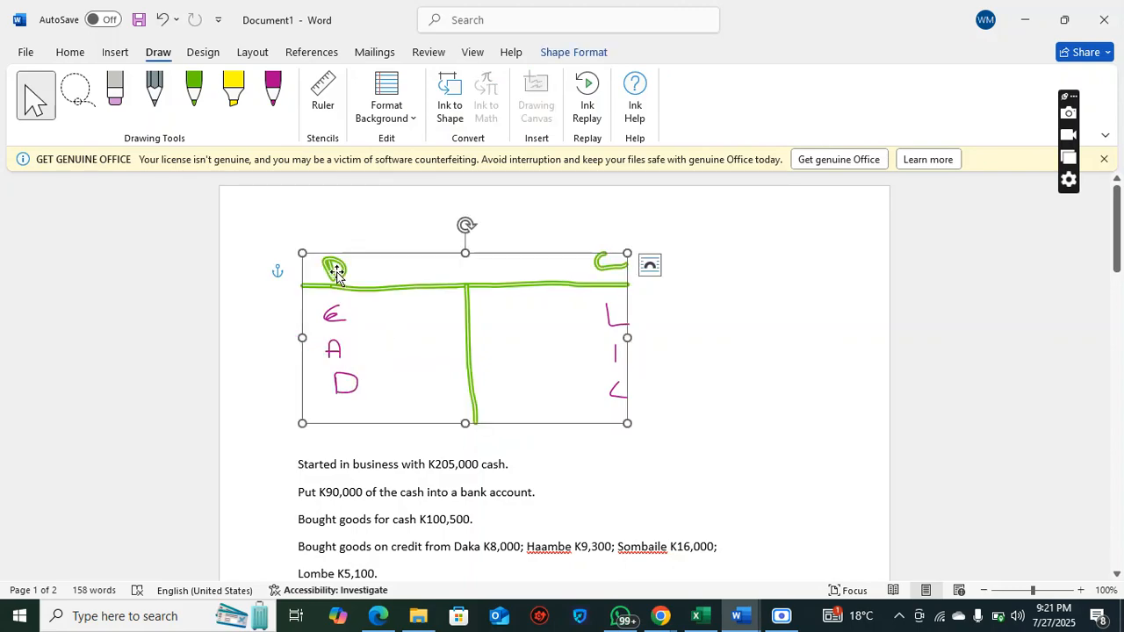
pyautogui.click(553, 372)
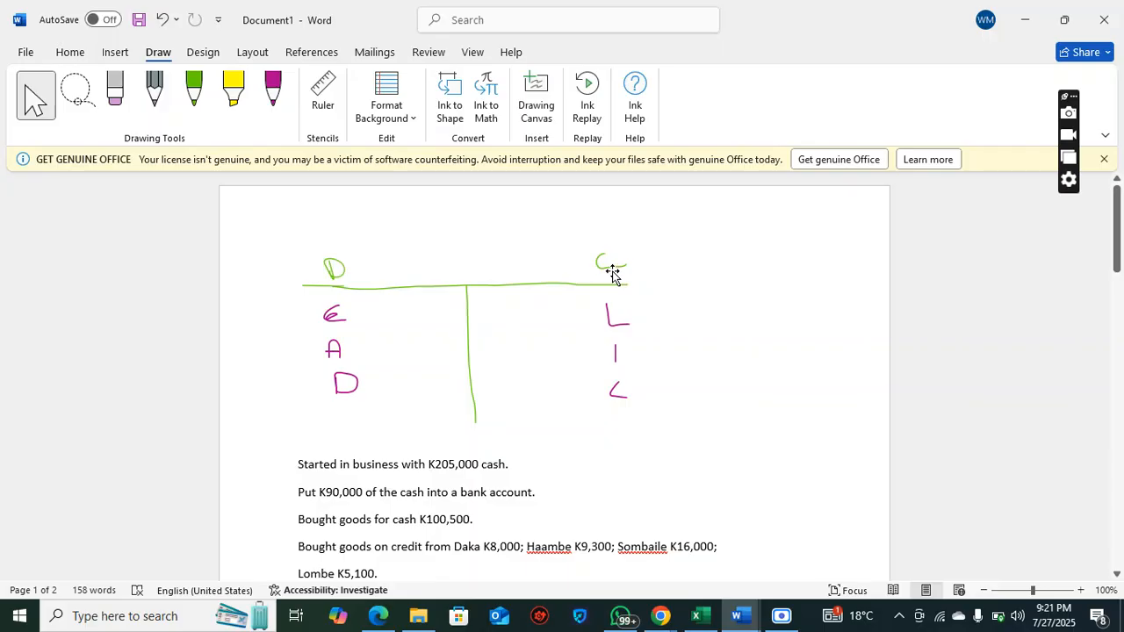
# Add a line with the column headings DR and CR directly below the K20,000 ZANACO loan transaction
pyautogui.moveTo(1118, 219); pyautogui.dragTo(1121, 356)
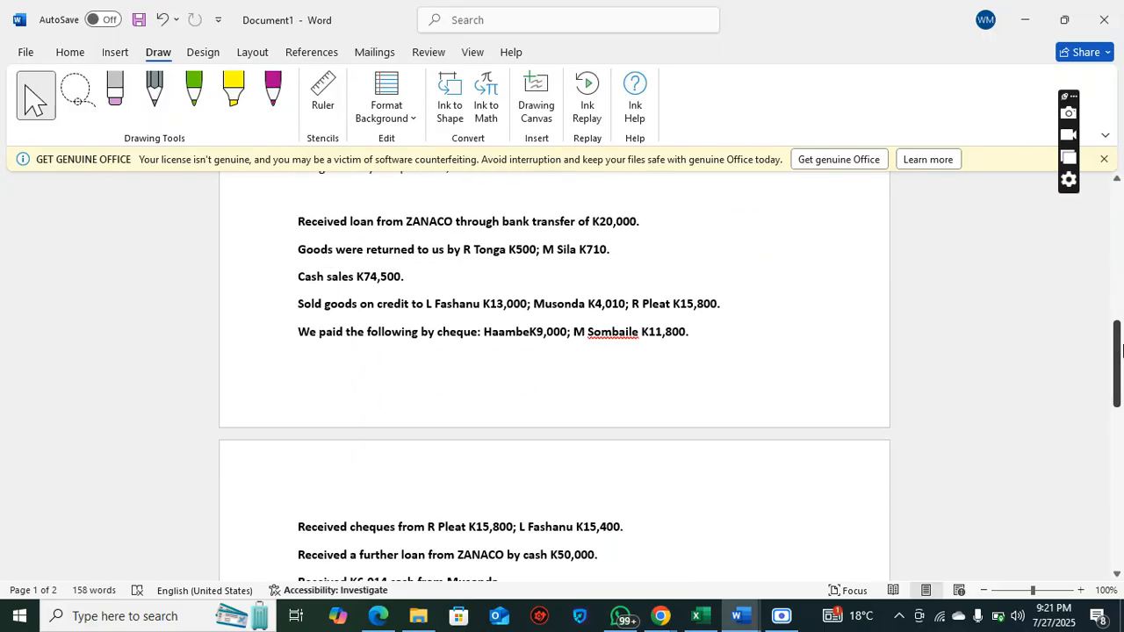
pyautogui.click(716, 219)
pyautogui.press('Return')
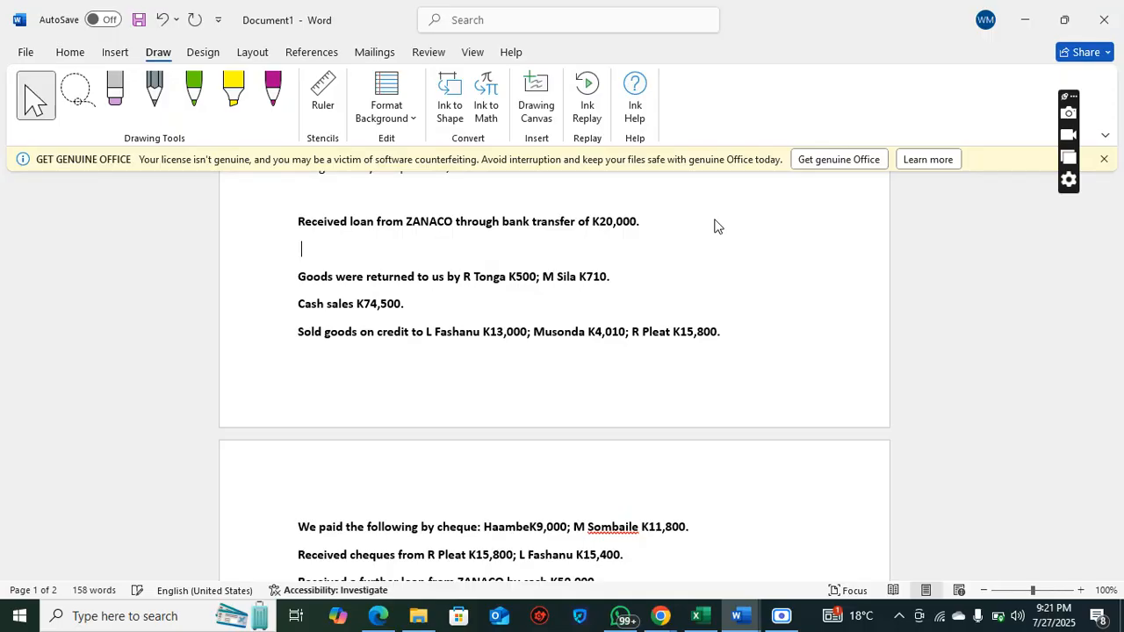
pyautogui.click(72, 56)
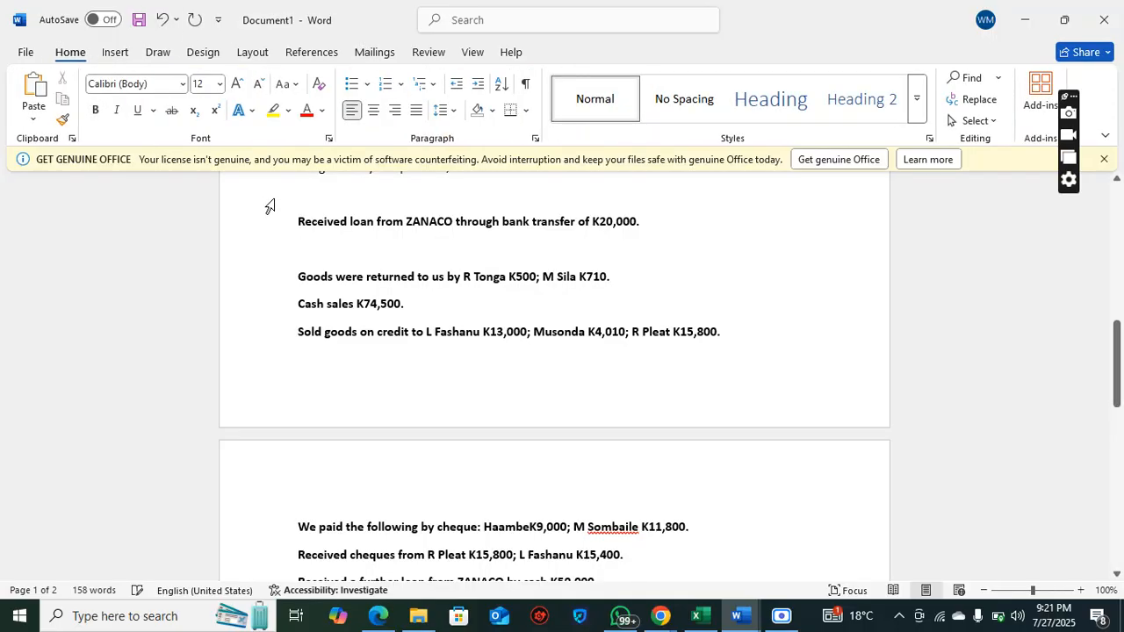
pyautogui.press('Tab')
pyautogui.press('Tab')
pyautogui.write('d')
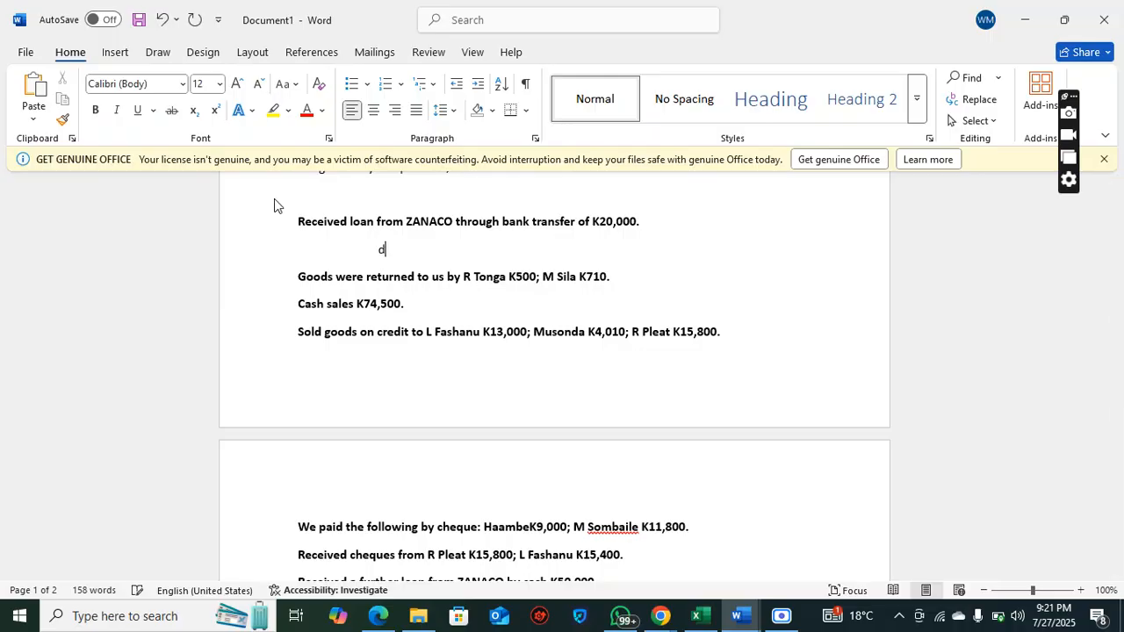
pyautogui.press('BackSpace')
pyautogui.write('DR')
pyautogui.press('Tab')
pyautogui.write('CR')
# Enter the debit line BANK with 20, 000 under the DR heading
pyautogui.press('Return')
pyautogui.write('BA')
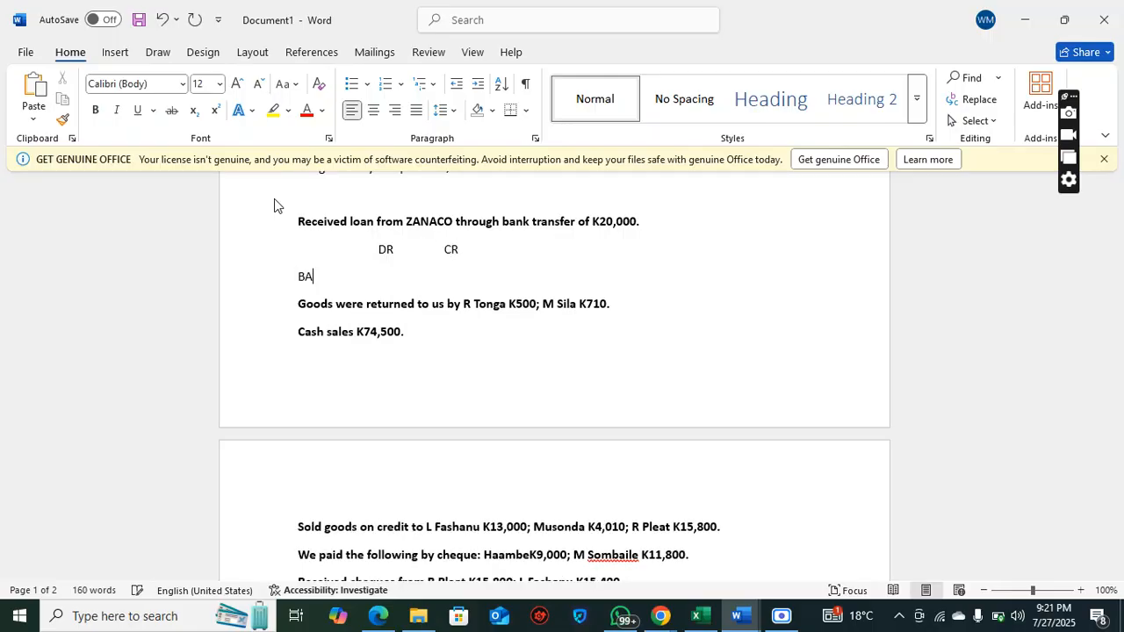
pyautogui.write('NK              2')
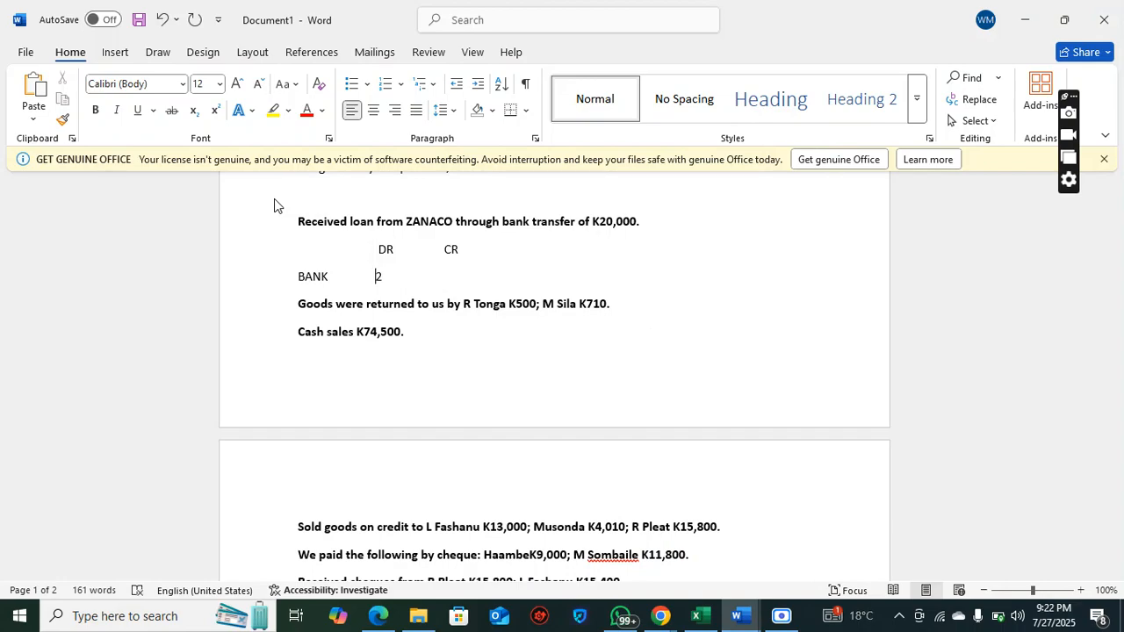
pyautogui.write('0, 000')
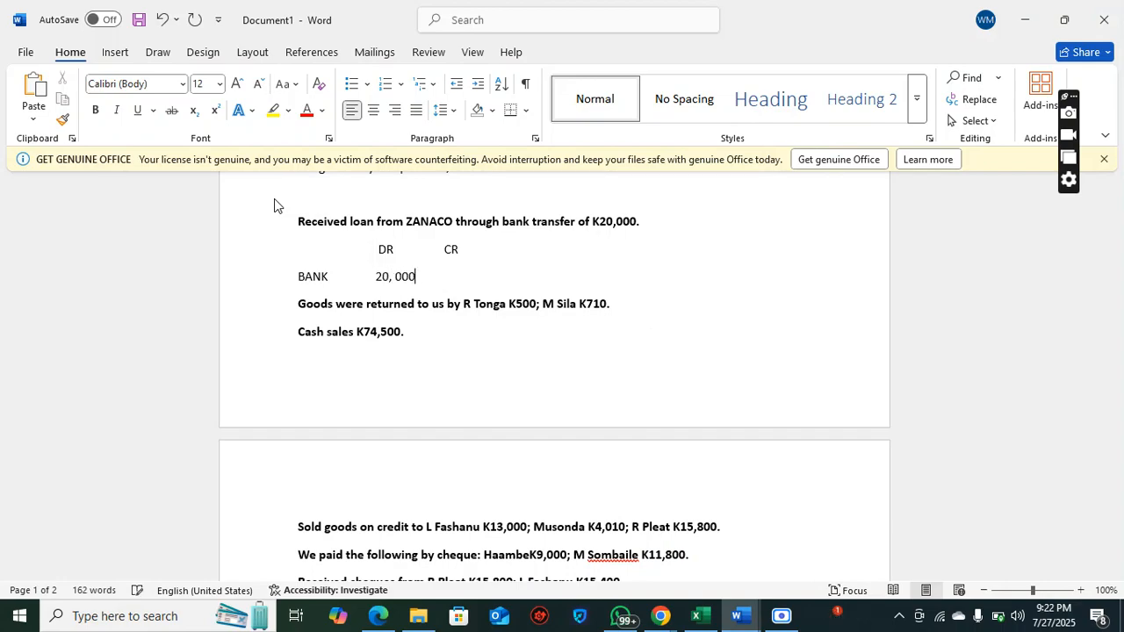
# Enter the indented credit line ZANACO with 20, 000 under the CR heading
pyautogui.press('Return')
pyautogui.write('Z')
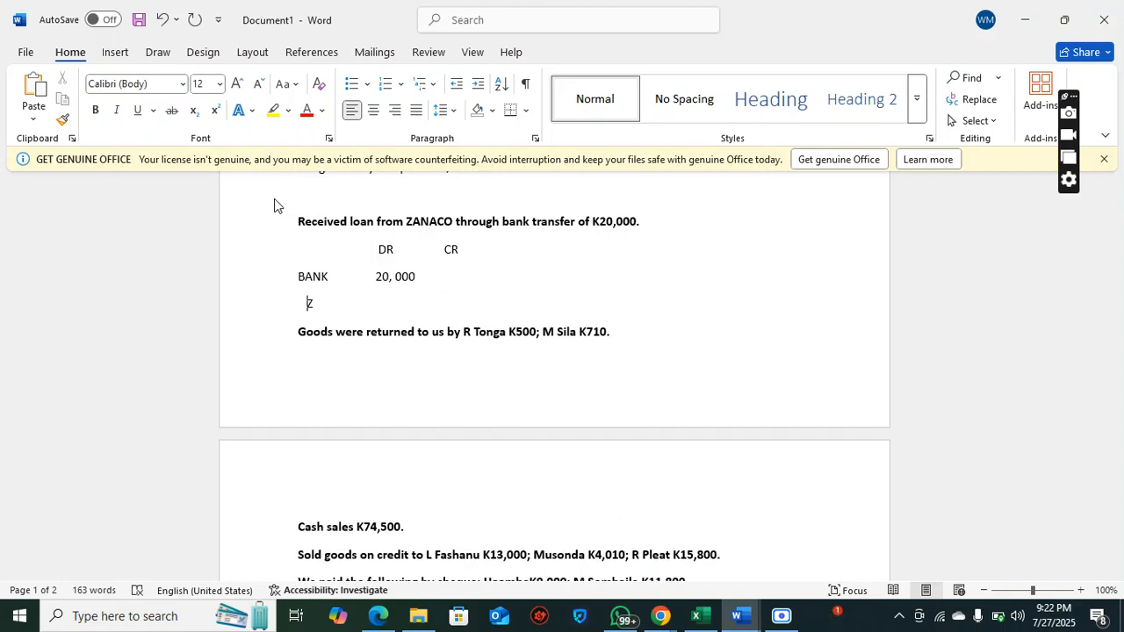
pyautogui.write('ANACO                  ')
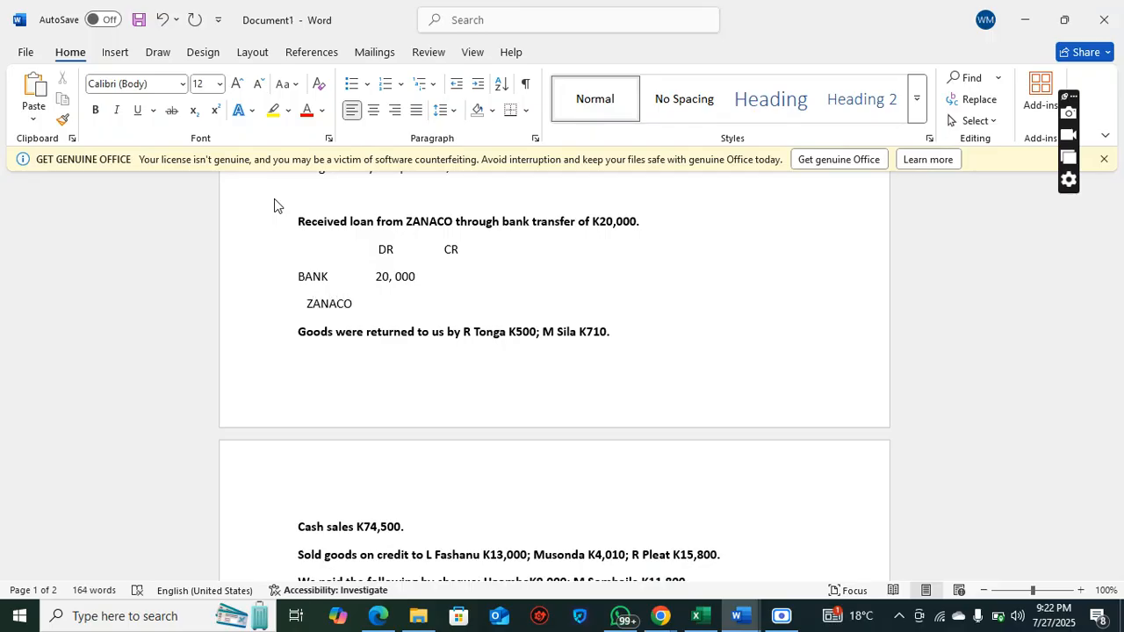
pyautogui.write('20, 000')
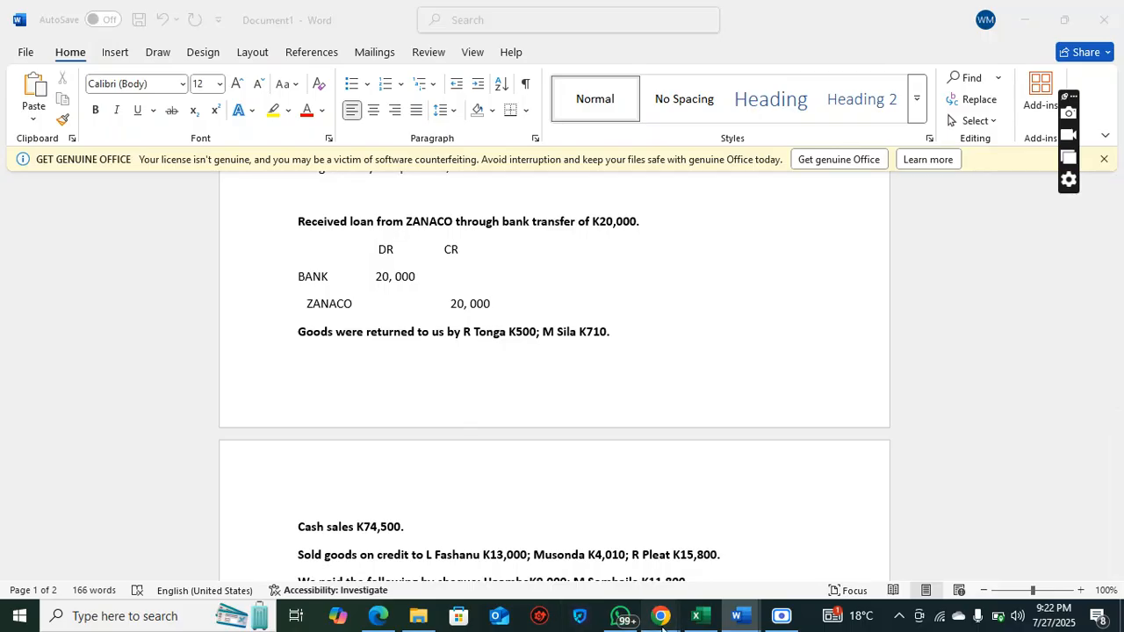
# Switch to the Google Meet call to admit the waiting participant, and return to Document1 in Word
pyautogui.moveTo(661, 616)
pyautogui.click(475, 541)
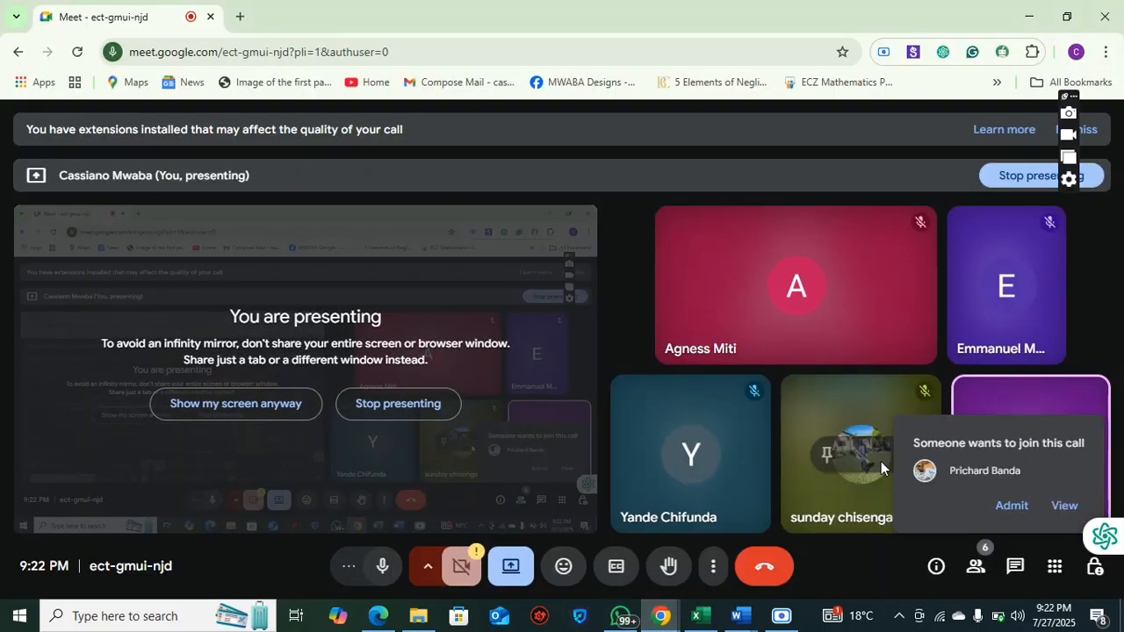
pyautogui.click(1011, 506)
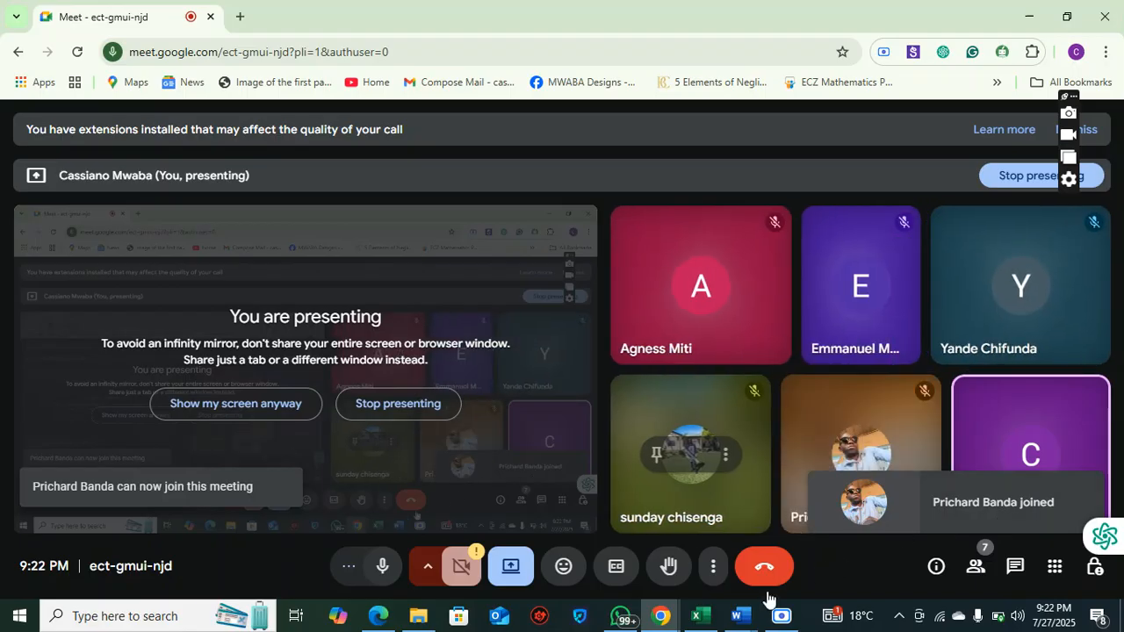
pyautogui.moveTo(736, 614)
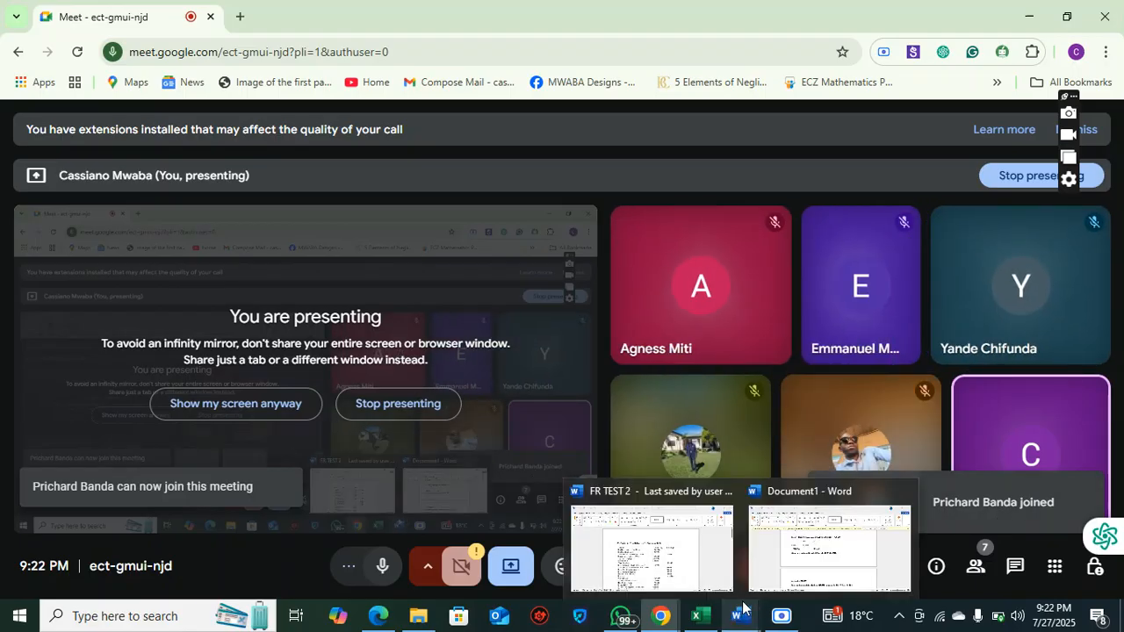
pyautogui.click(798, 568)
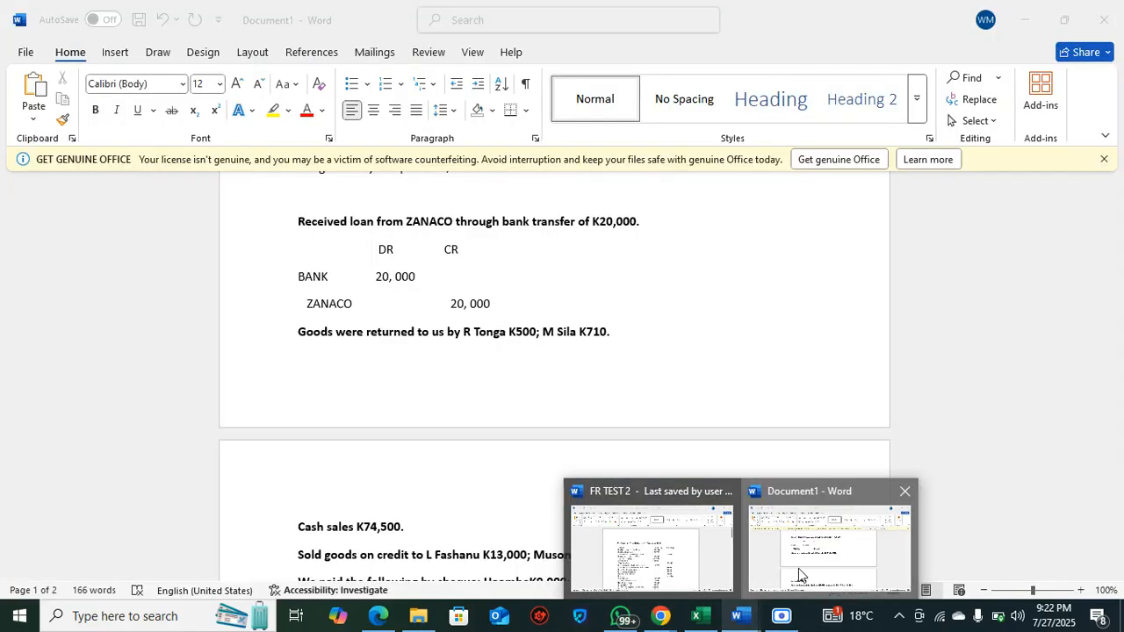
# Insert a blank line after the transaction for goods returned to the business by customers
pyautogui.click(707, 464)
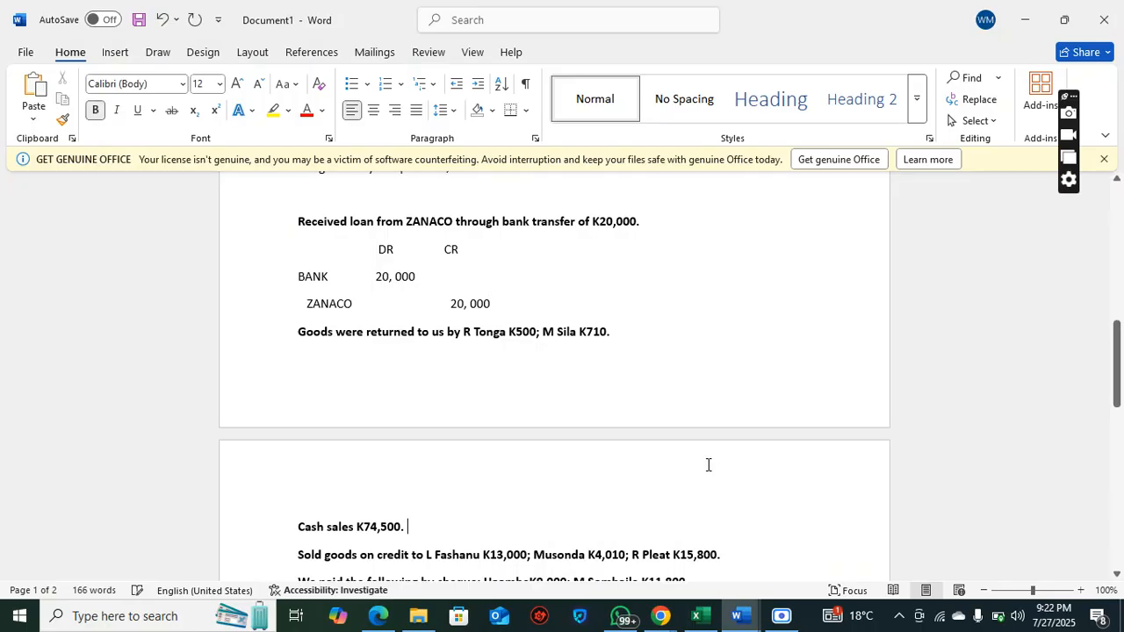
pyautogui.click(612, 332)
pyautogui.press('Return')
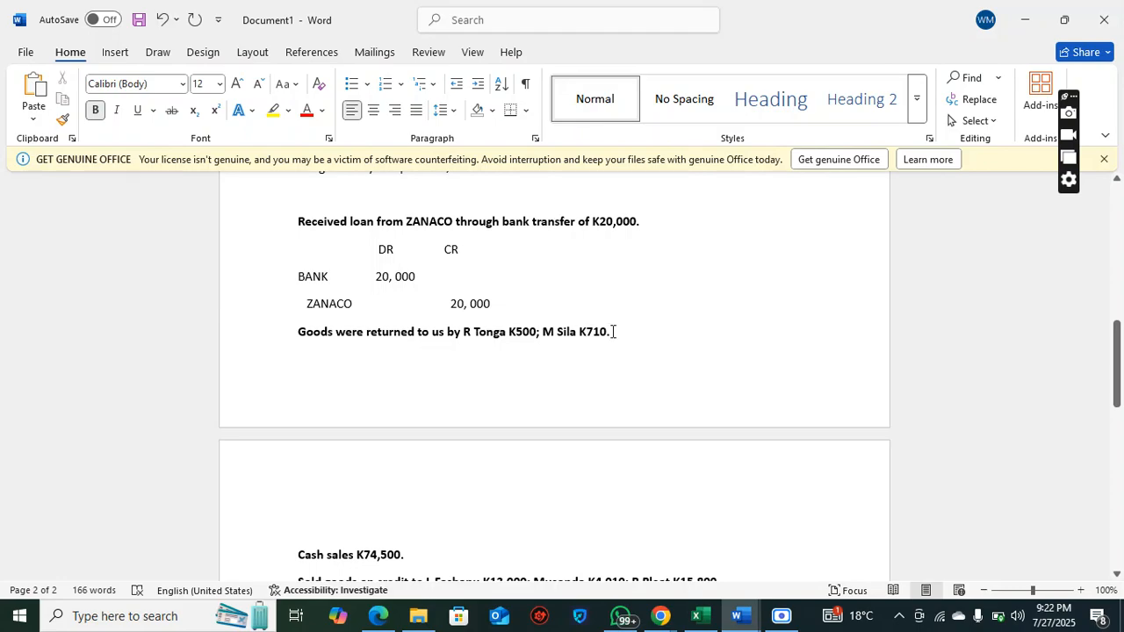
# Examine the goods-returned transaction with its two customers and the amounts K500 and K710
pyautogui.moveTo(571, 332); pyautogui.dragTo(321, 337)
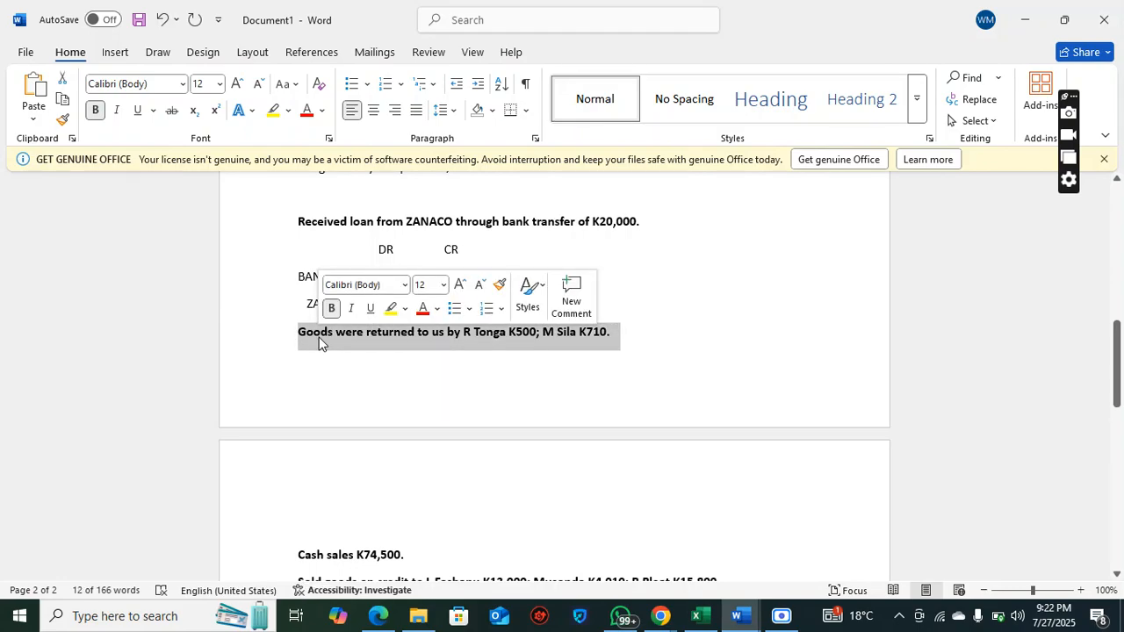
pyautogui.click(325, 352)
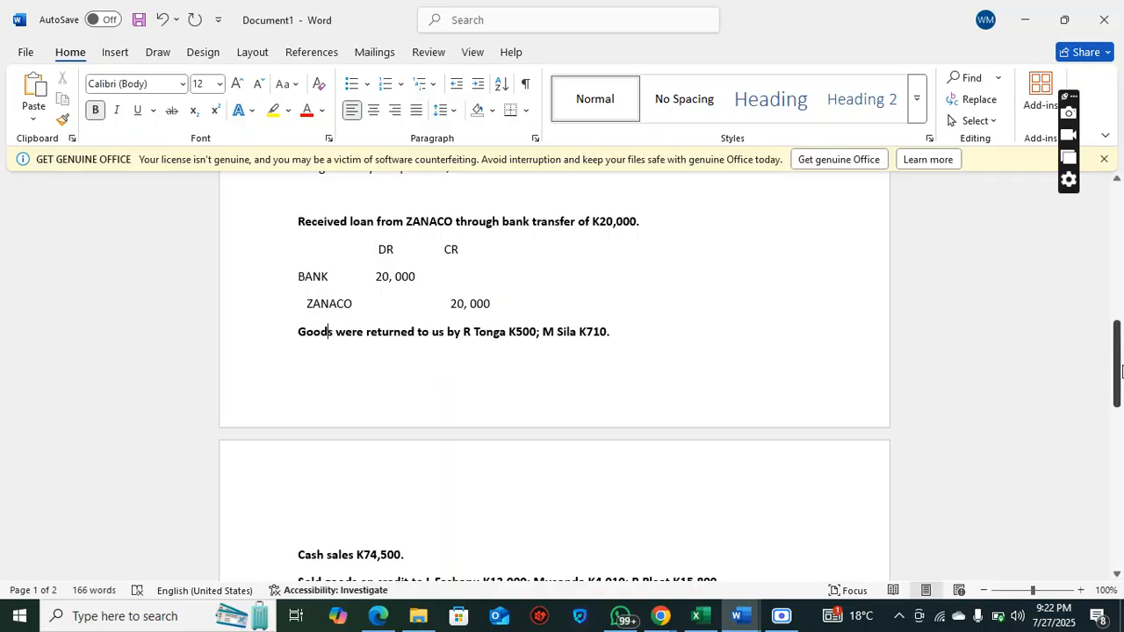
pyautogui.moveTo(1121, 371)
pyautogui.mouseDown()
pyautogui.moveTo(1121, 351)
pyautogui.moveTo(1111, 351)
pyautogui.mouseUp()
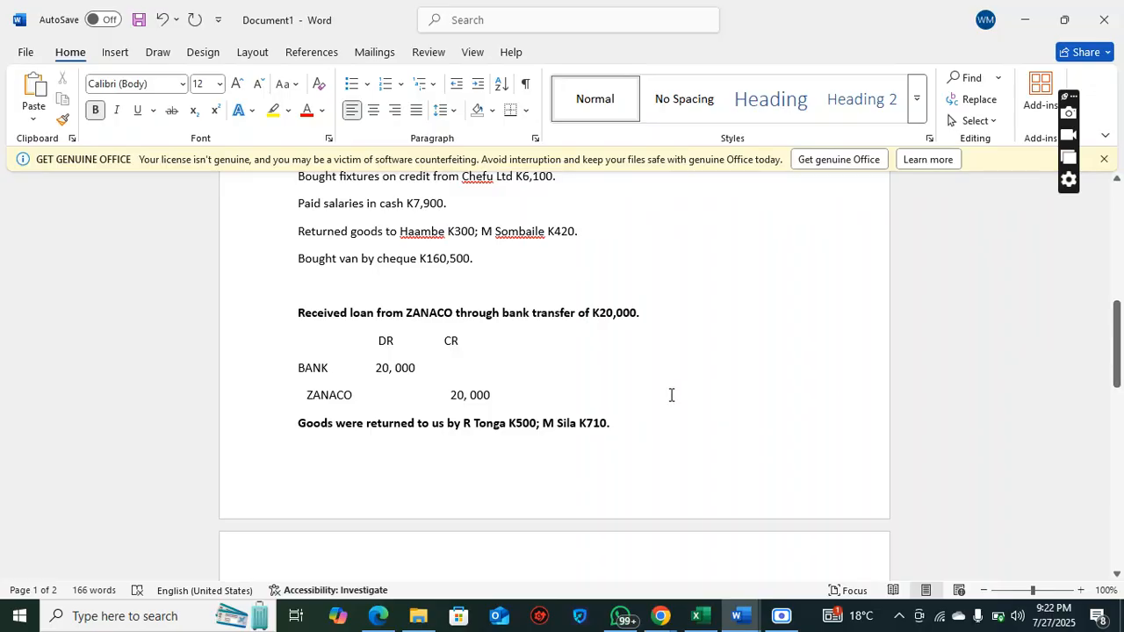
pyautogui.moveTo(436, 428); pyautogui.dragTo(604, 430)
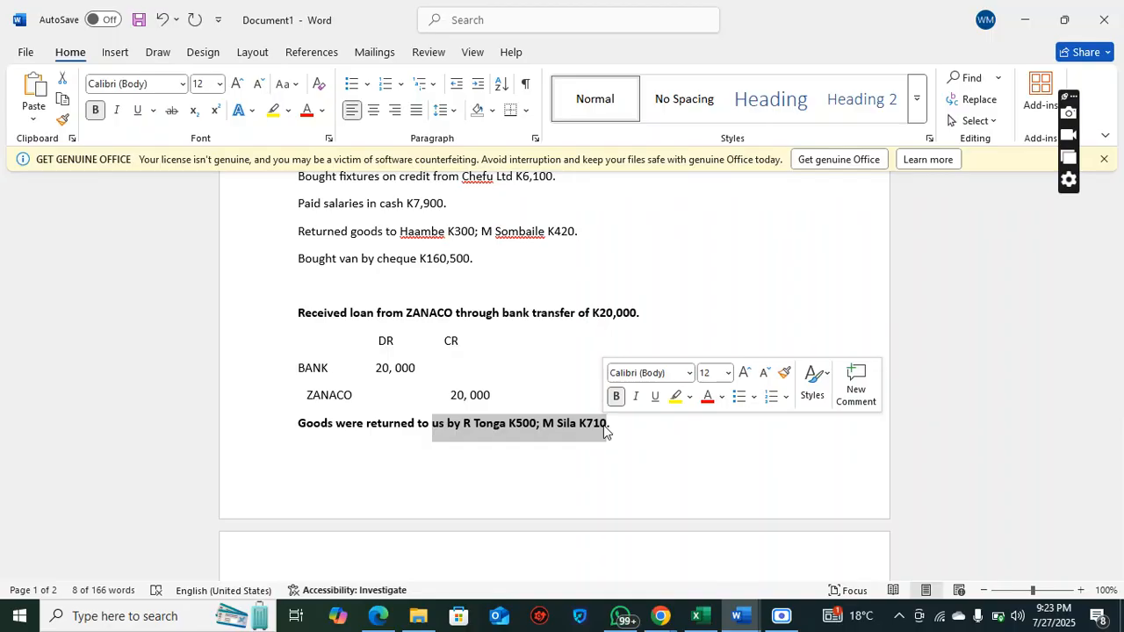
# Switch to the Google Meet call to check on the participants, and return to Document1 in Word
pyautogui.click(661, 616)
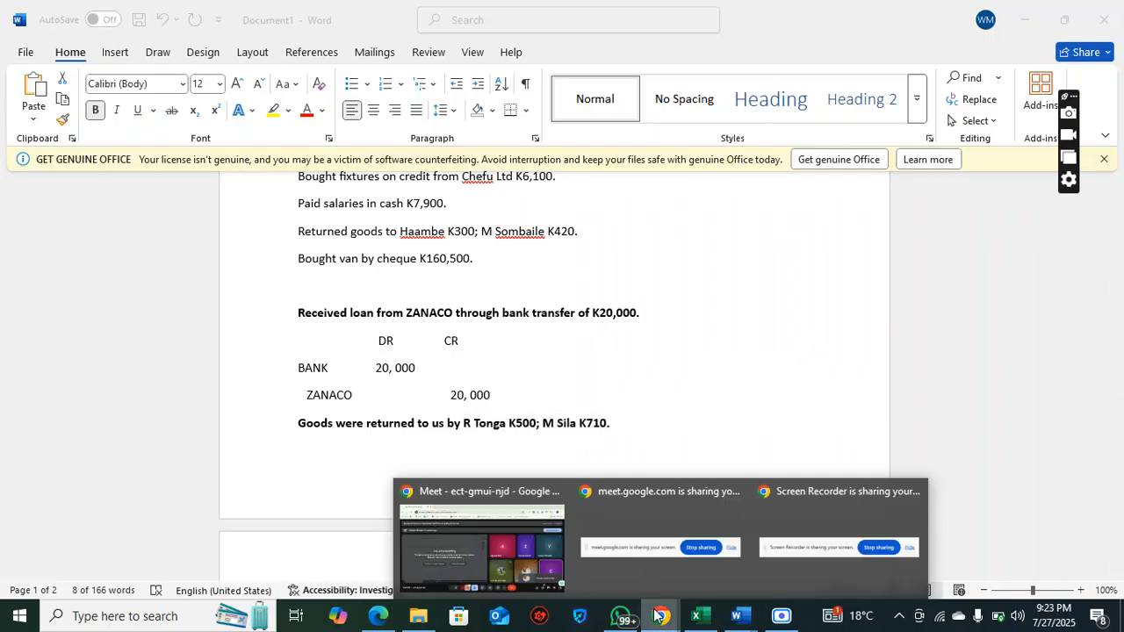
pyautogui.click(513, 551)
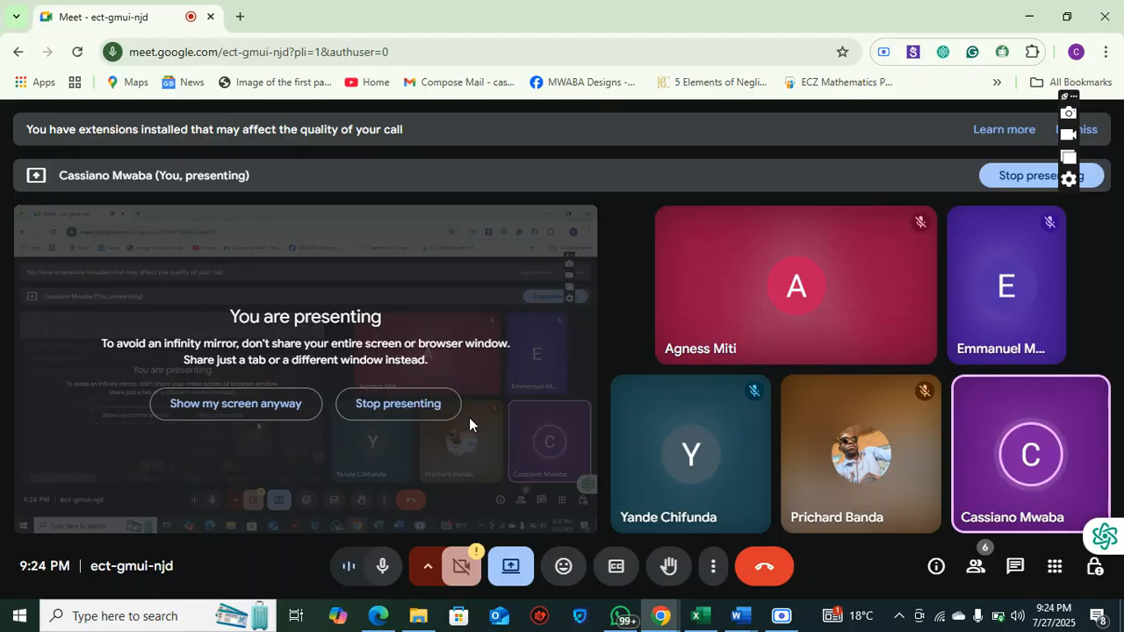
pyautogui.click(738, 613)
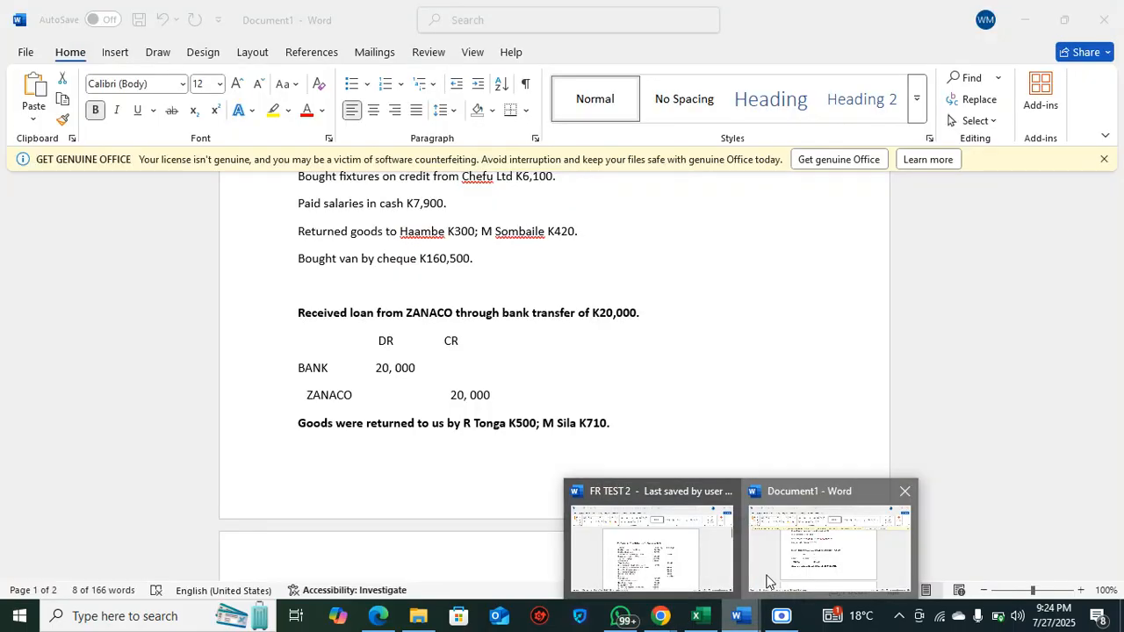
pyautogui.click(764, 576)
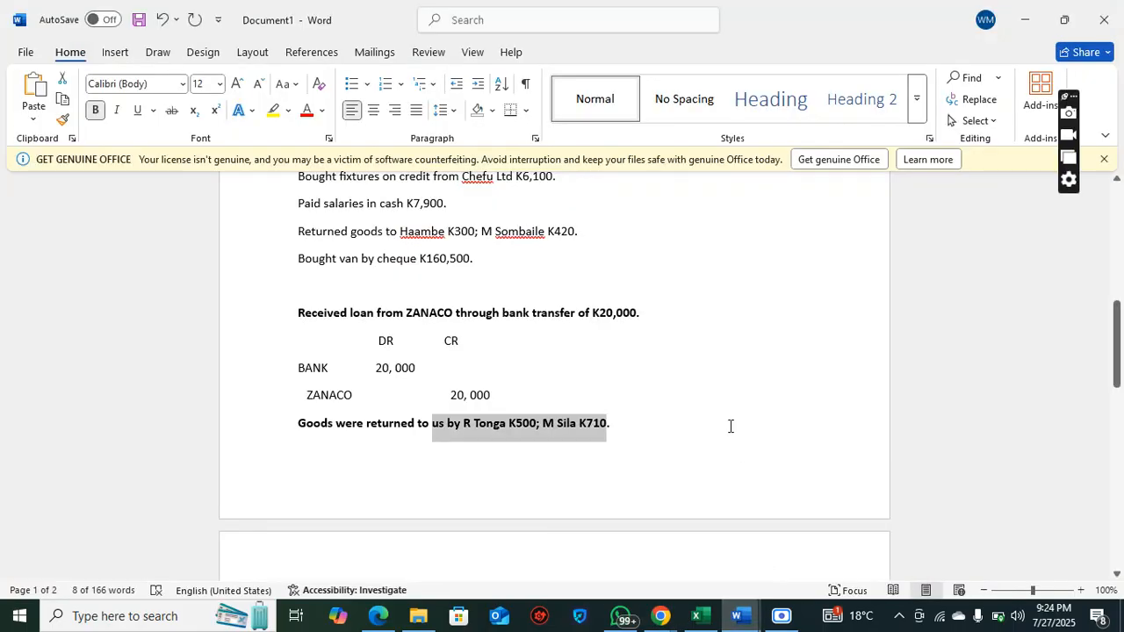
# Consult the hand-drawn debit and credit chart at the start of the document
pyautogui.moveTo(1118, 355); pyautogui.dragTo(1121, 238)
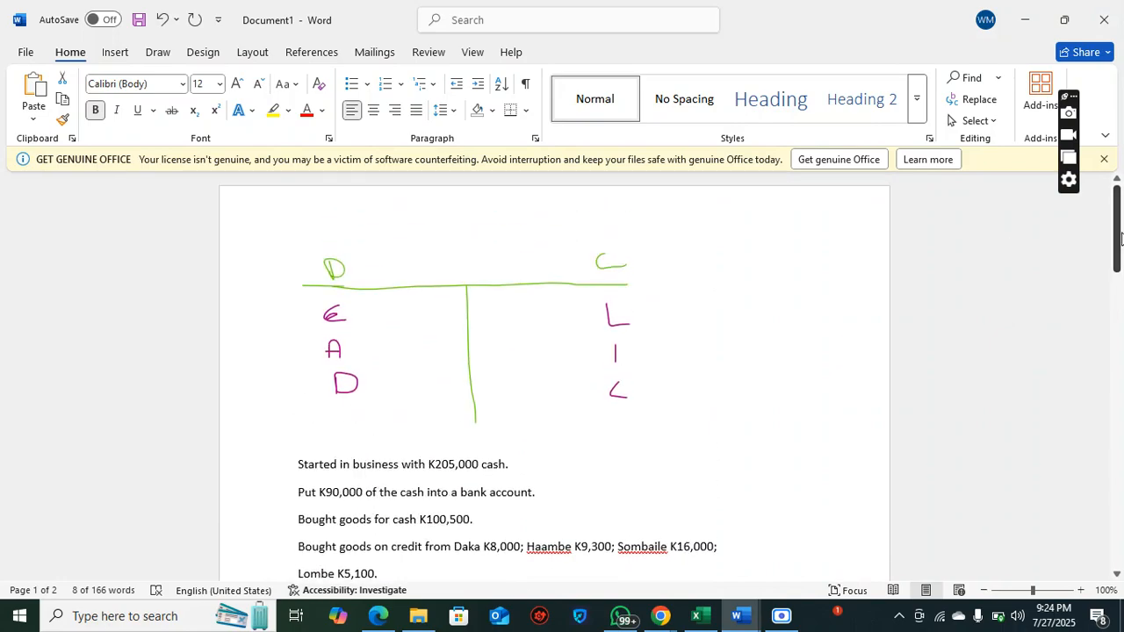
pyautogui.click(335, 350)
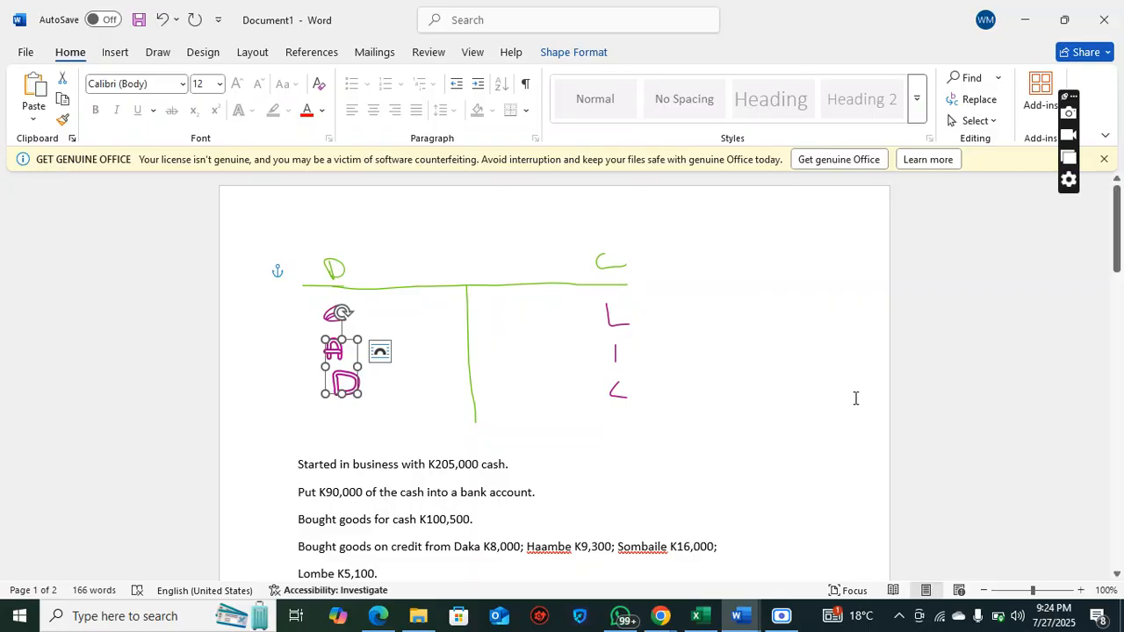
pyautogui.click(634, 353)
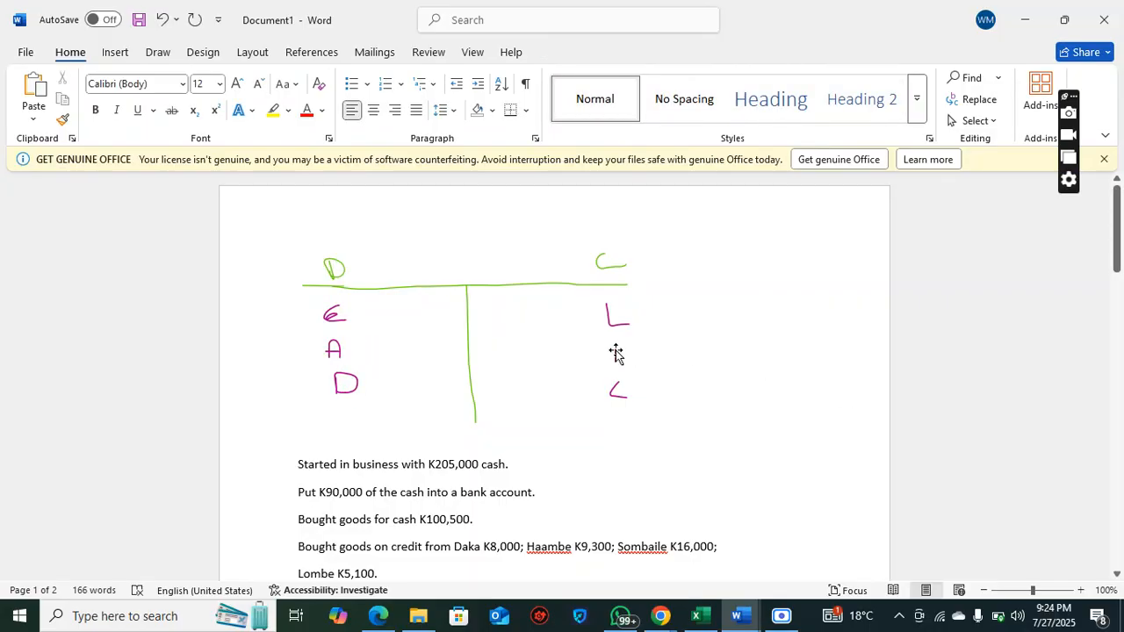
# Point out the letter I and the T-shaped frame in the hand-drawn debit and credit chart
pyautogui.click(615, 352)
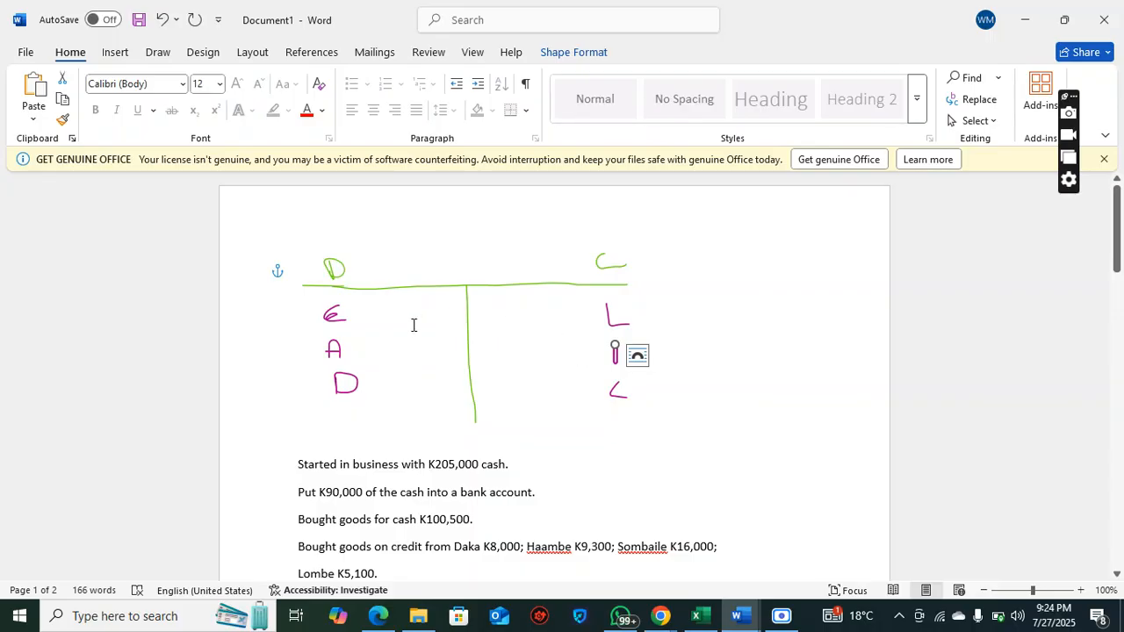
pyautogui.click(477, 329)
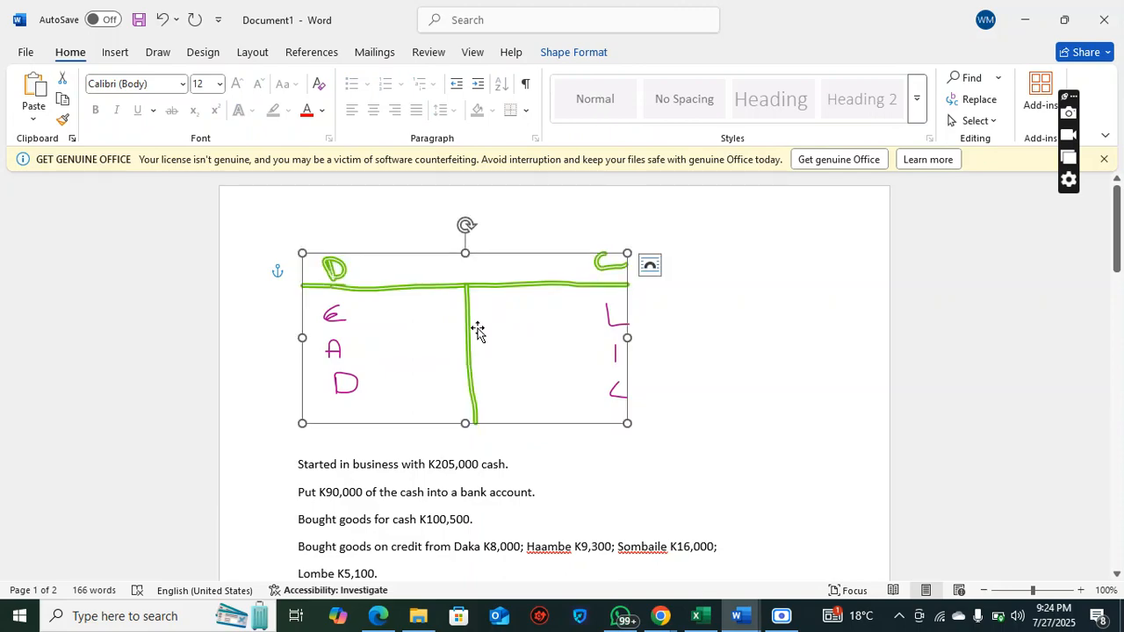
# Add DR and CR headings below the goods-returned transaction, with SALES RETURNS as the first account and the headings spaced clear of it
pyautogui.moveTo(1121, 248); pyautogui.dragTo(1122, 377)
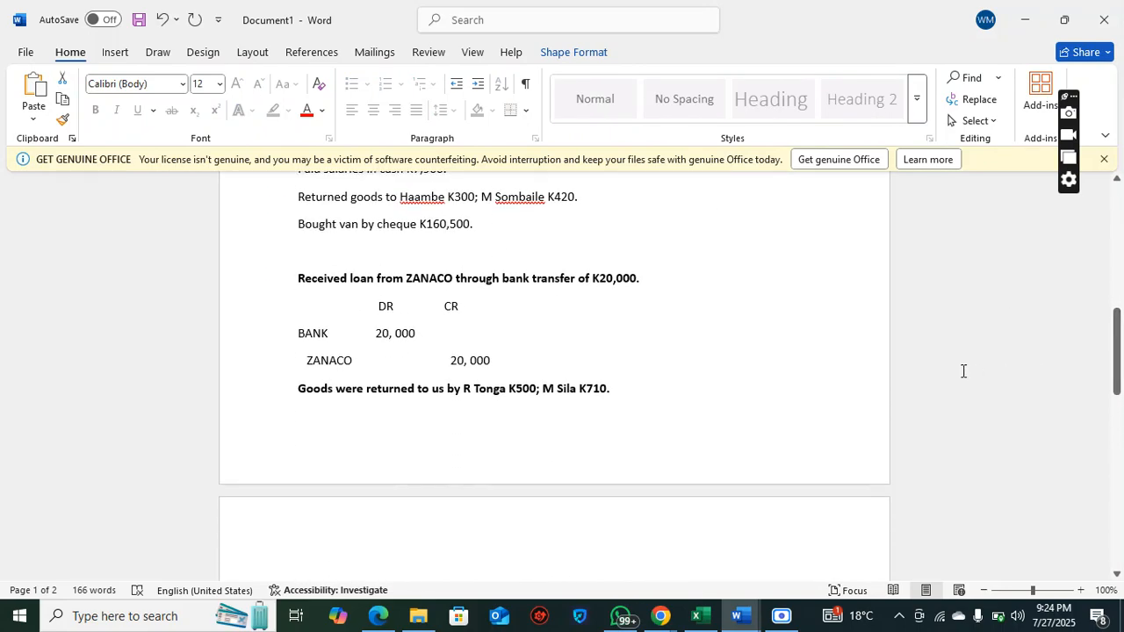
pyautogui.click(690, 395)
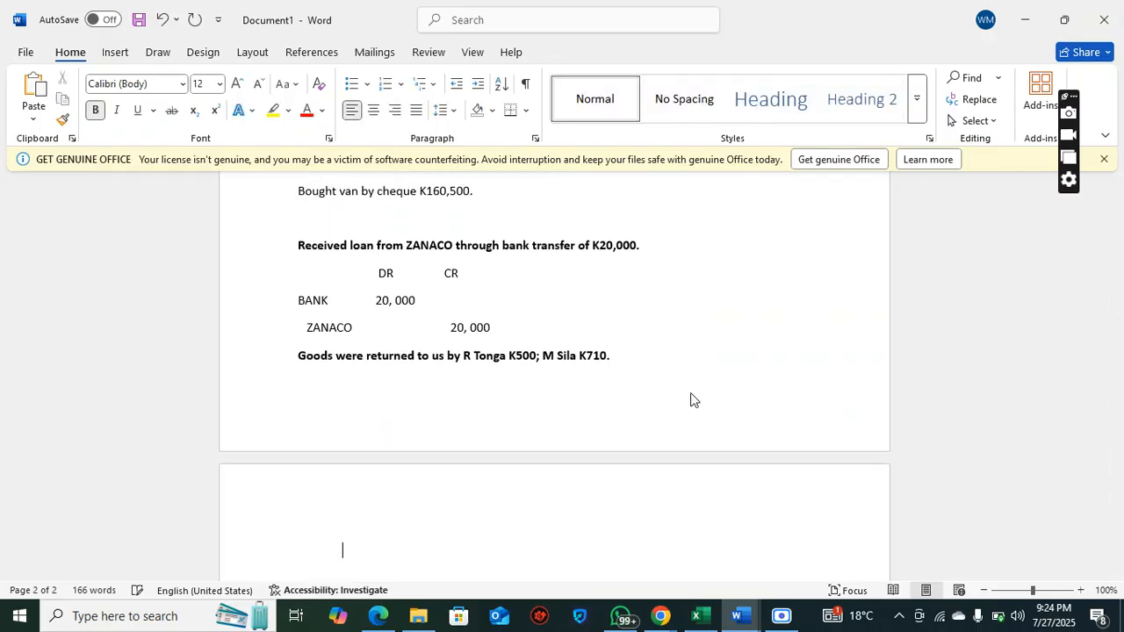
pyautogui.write('DR             CR')
pyautogui.press('Return')
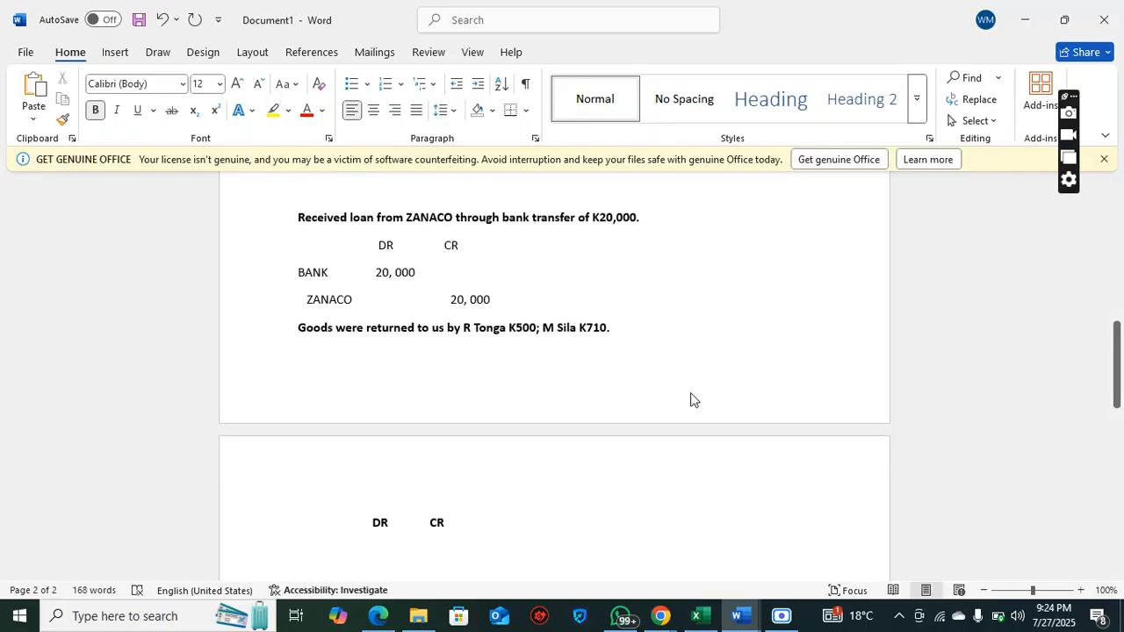
pyautogui.write('SALES ')
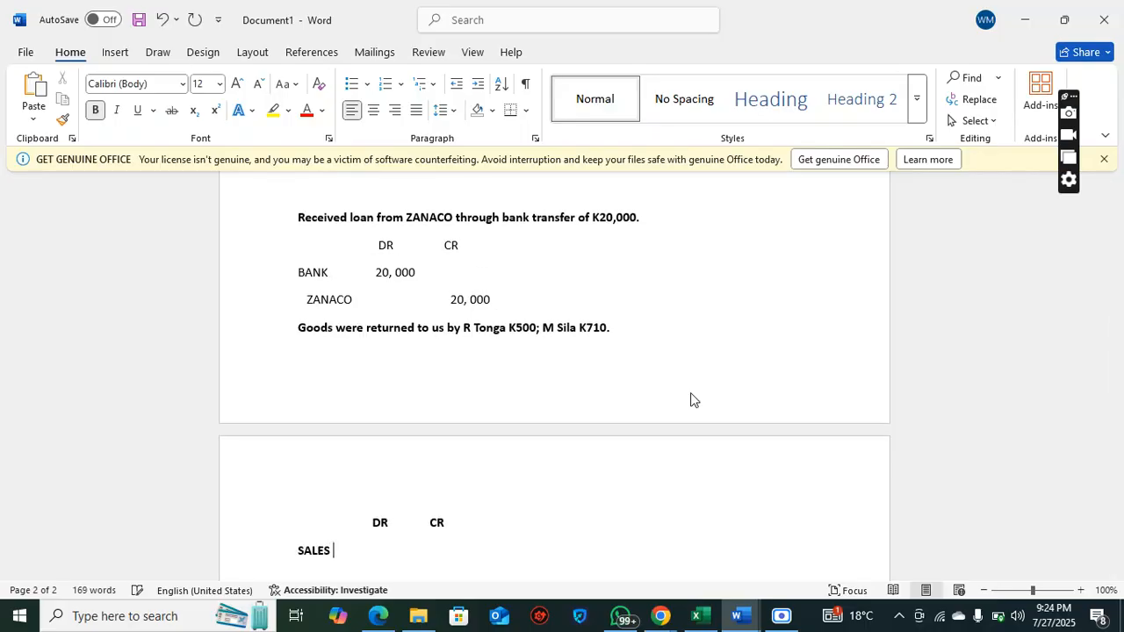
pyautogui.write('RETURNS')
pyautogui.click(368, 519)
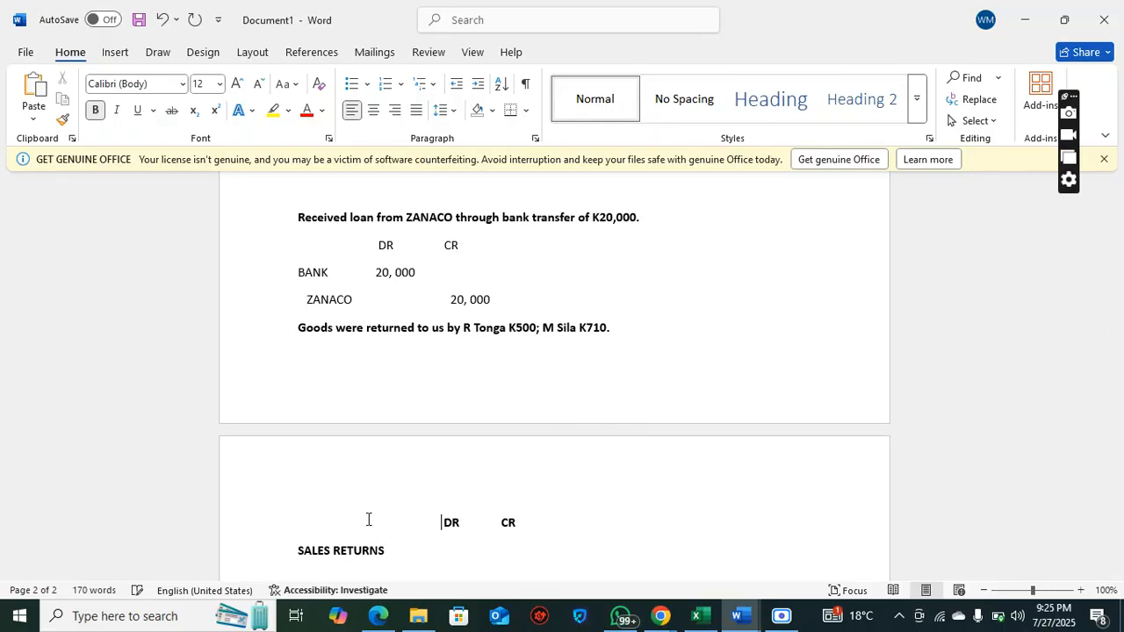
# Remove the bold from SALES RETURNS and enter 1,210 as its debit amount
pyautogui.moveTo(298, 551); pyautogui.dragTo(391, 552)
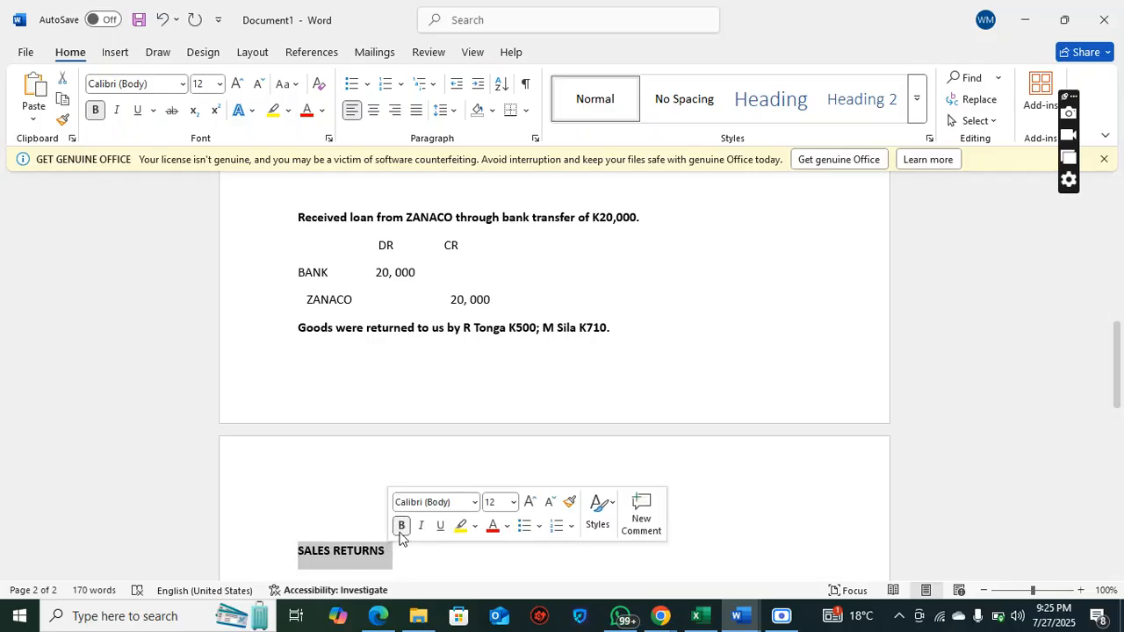
pyautogui.click(400, 525)
pyautogui.click(400, 559)
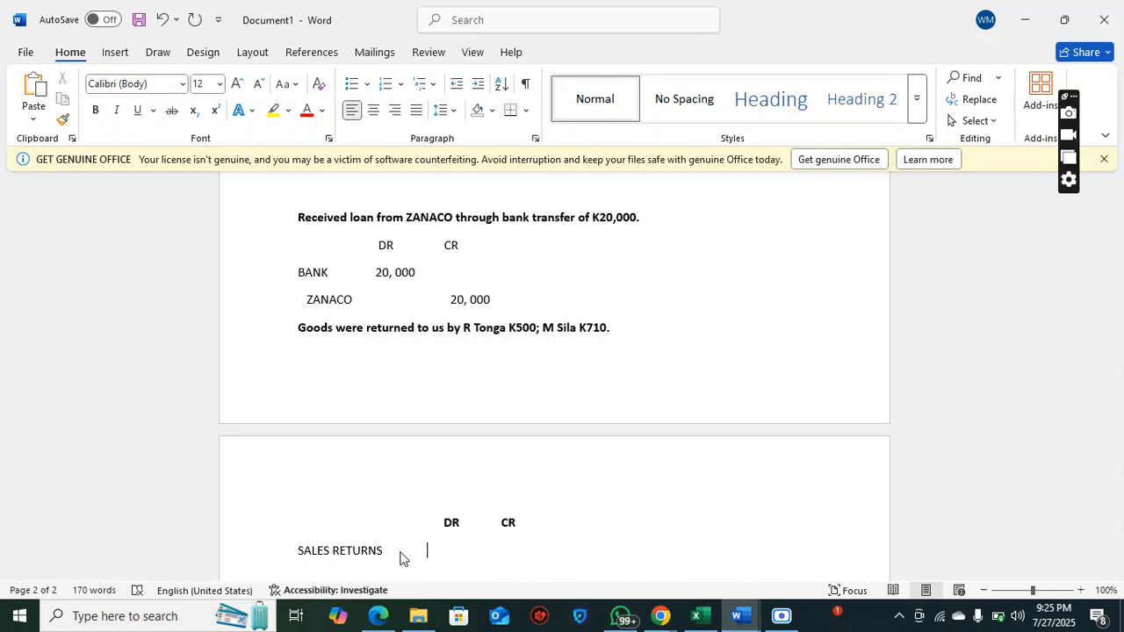
pyautogui.write('1,210')
pyautogui.press('Return')
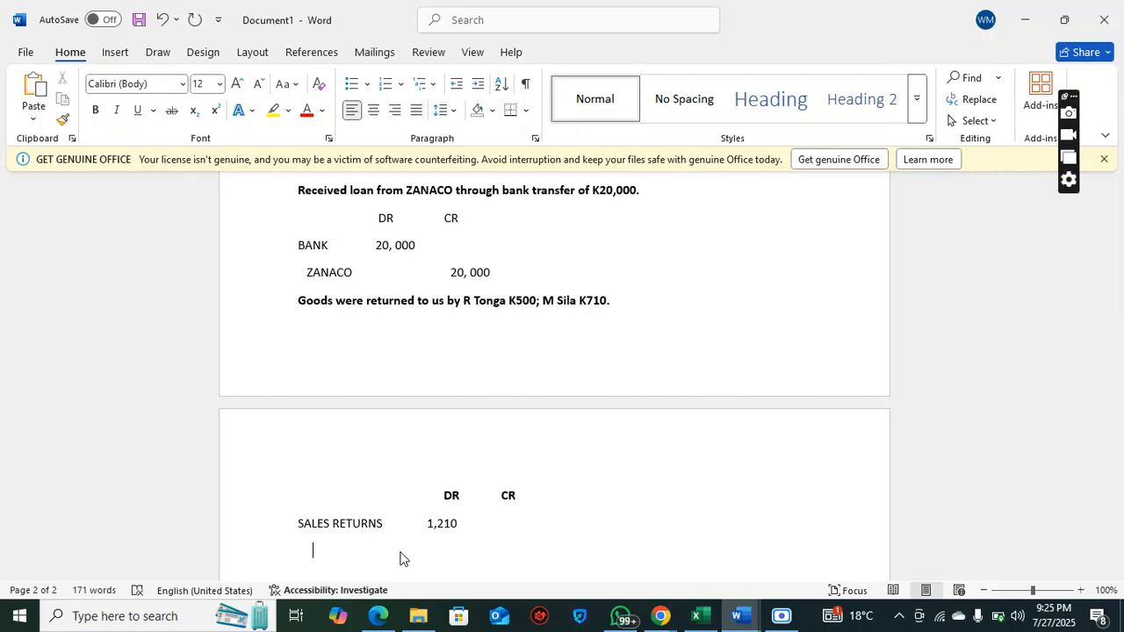
# Add an indented line under SALES RETURNS with the first returning customer's name and a credit of 500
pyautogui.write('R.TONGA                                            500')
pyautogui.press('Return')
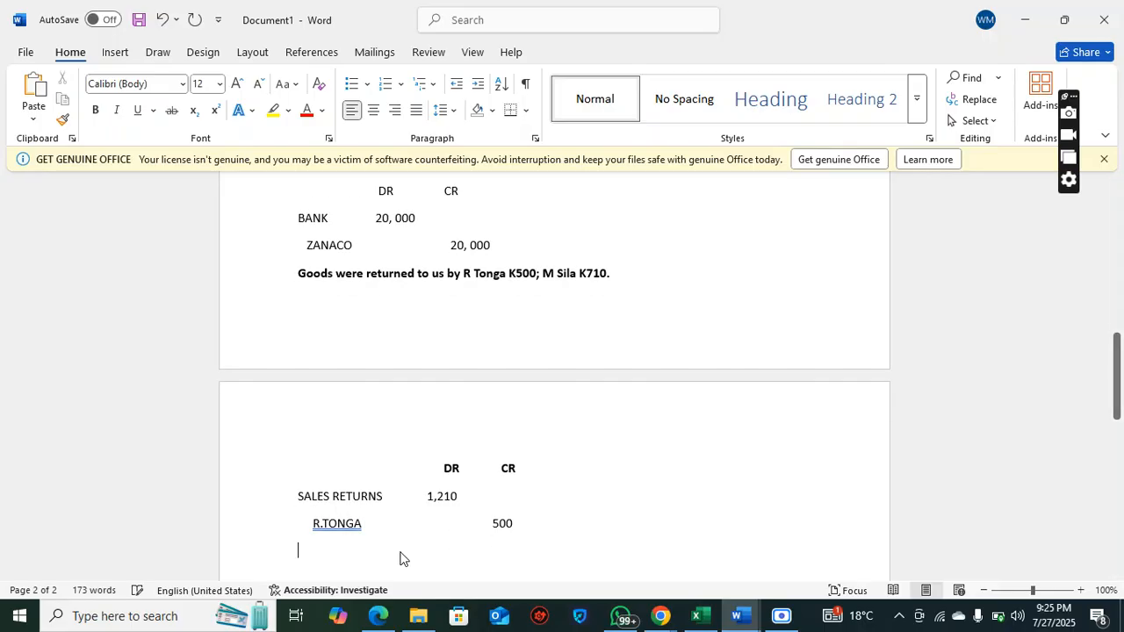
# Add an indented line with the second returning customer's name and a credit of 710
pyautogui.write('M')
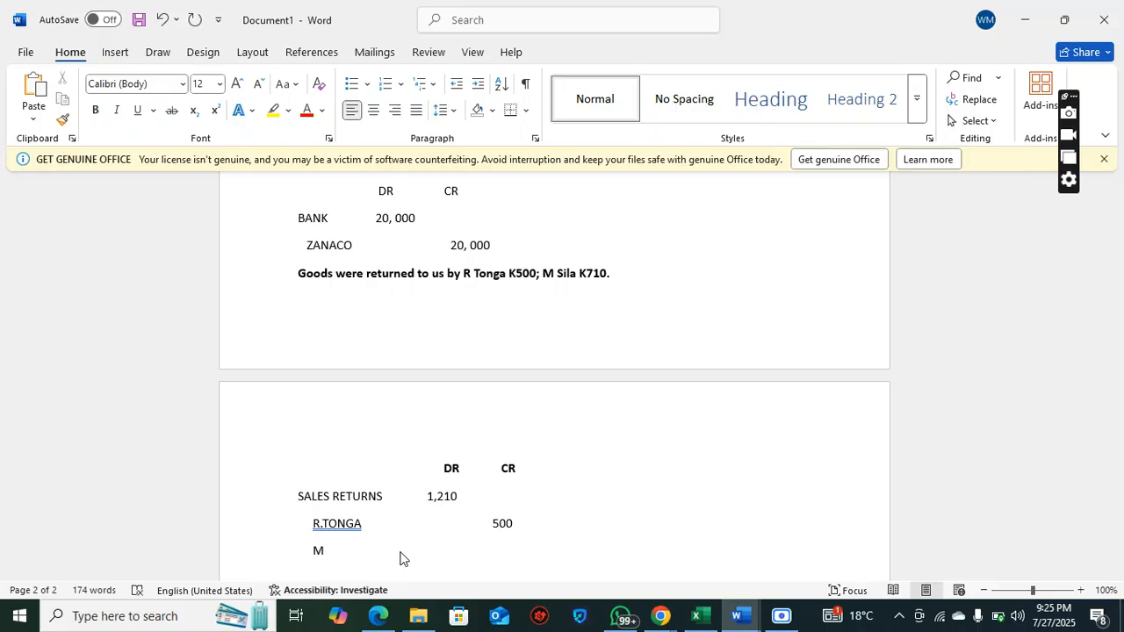
pyautogui.write('.SILA                         710')
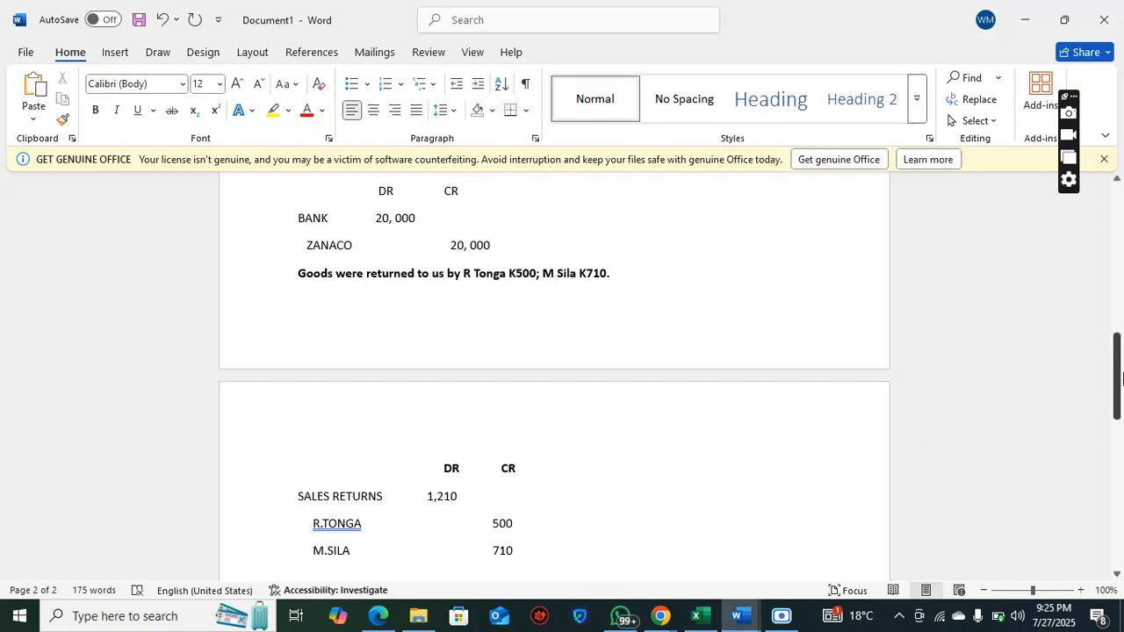
# Insert two blank lines after the cash sales K74,500 transaction
pyautogui.moveTo(1120, 377); pyautogui.dragTo(1120, 400)
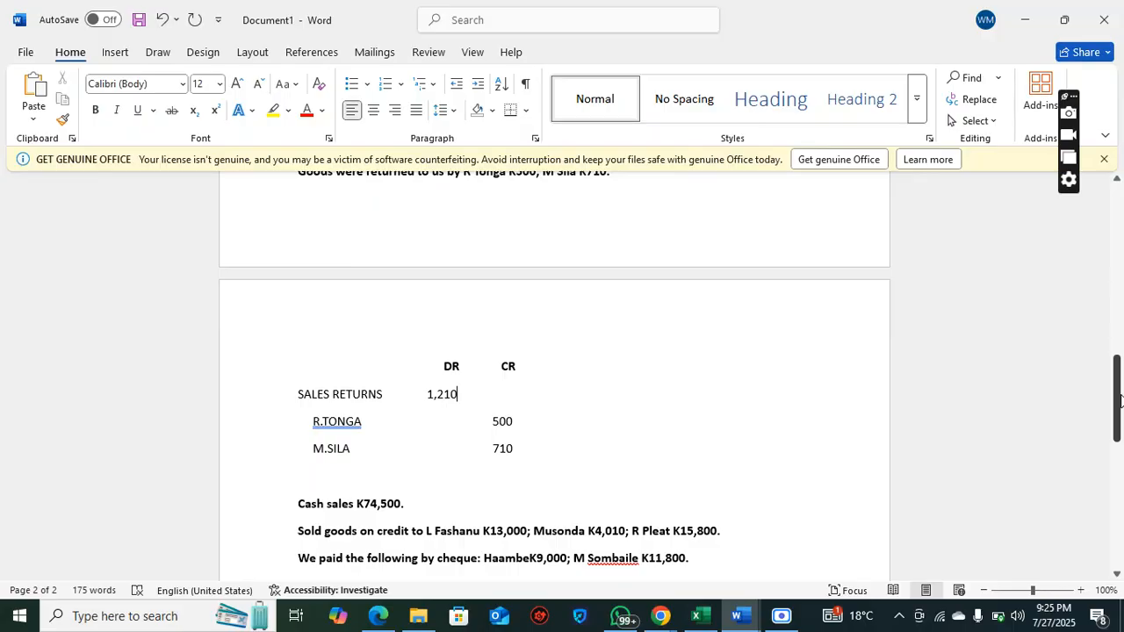
pyautogui.moveTo(1118, 401); pyautogui.dragTo(1118, 431)
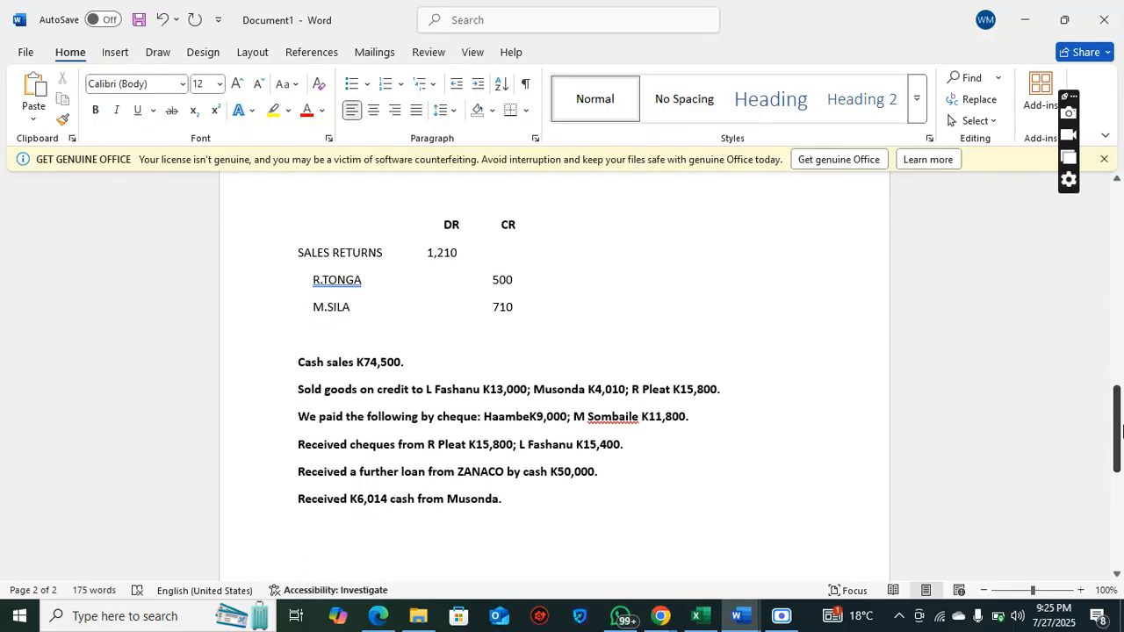
pyautogui.click(408, 363)
pyautogui.press('Return')
pyautogui.press('Return')
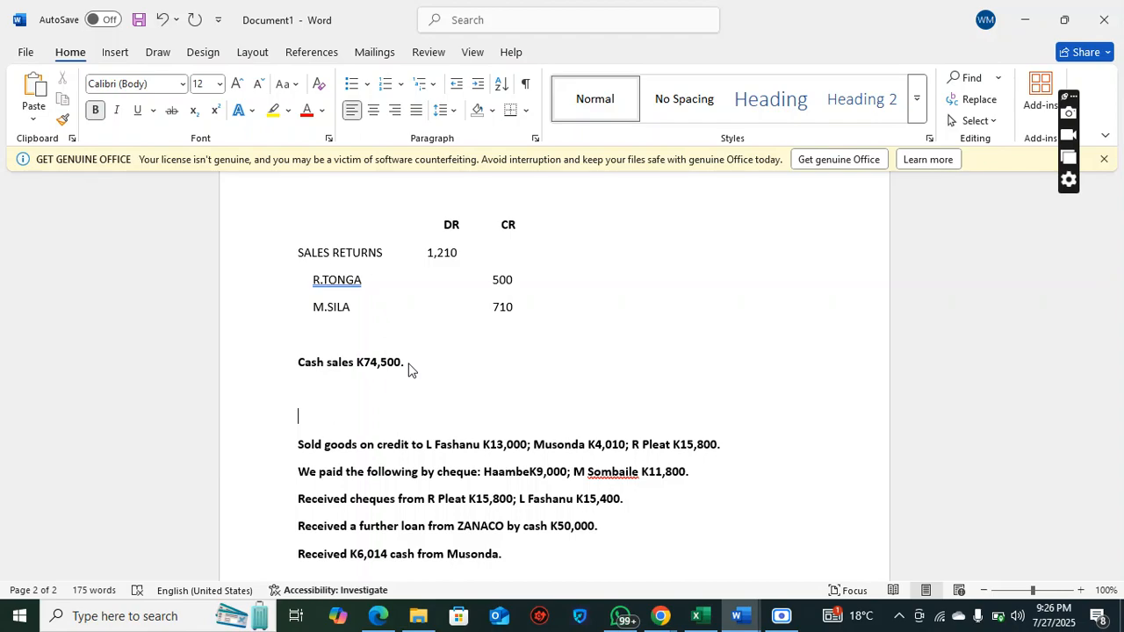
# Consult the hand-drawn debit and credit chart, pointing out the letters A and L
pyautogui.moveTo(1116, 412); pyautogui.dragTo(1119, 201)
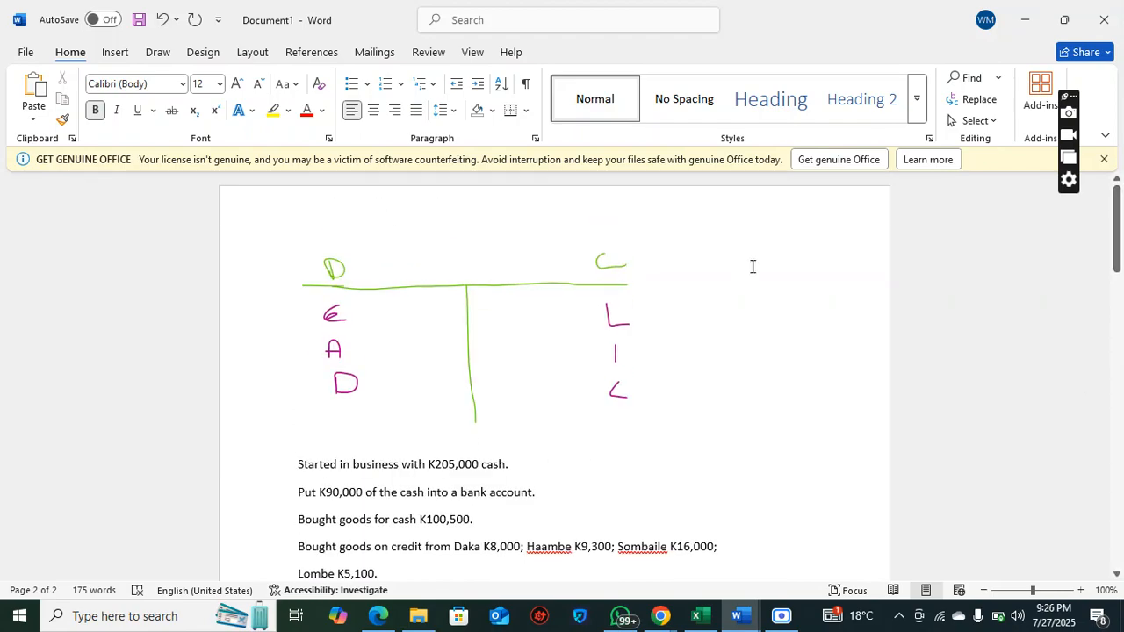
pyautogui.click(334, 351)
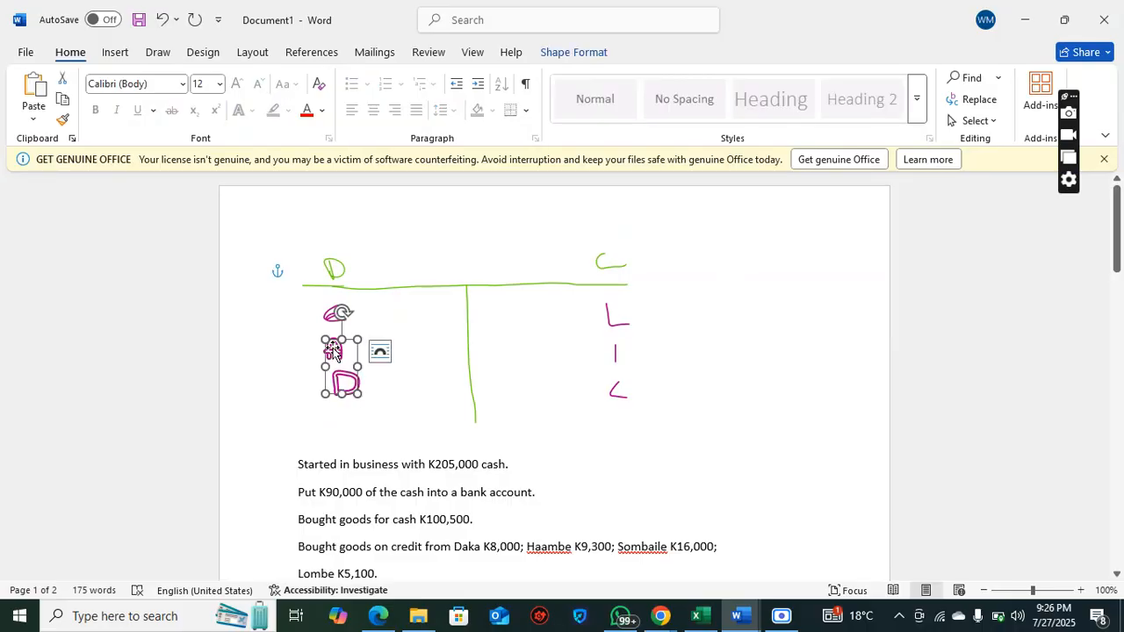
pyautogui.click(625, 323)
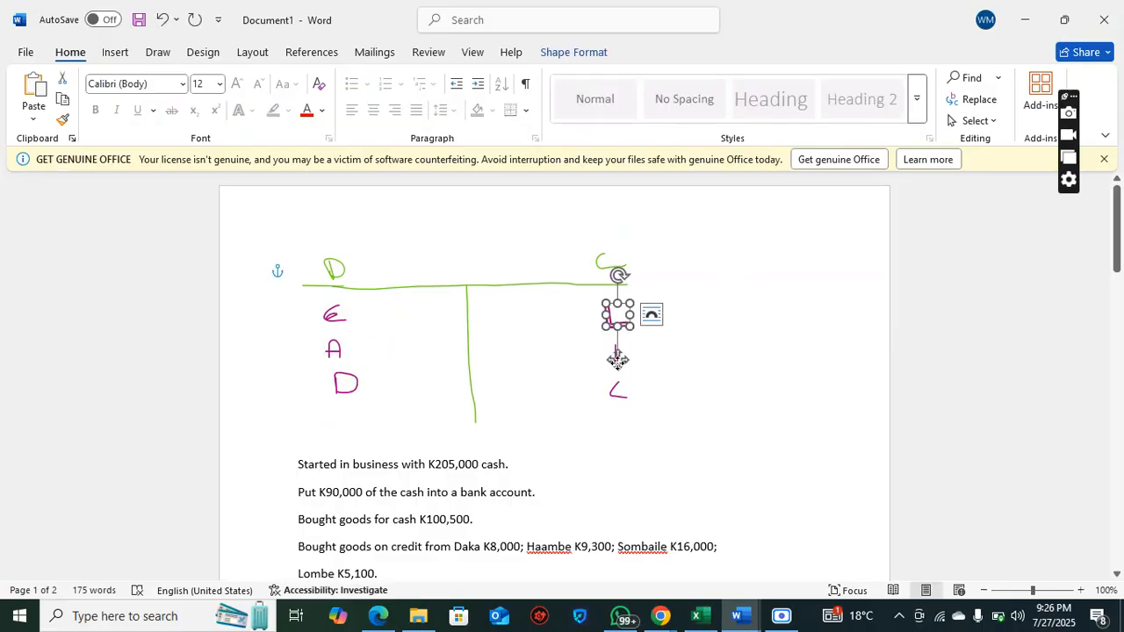
pyautogui.click(639, 354)
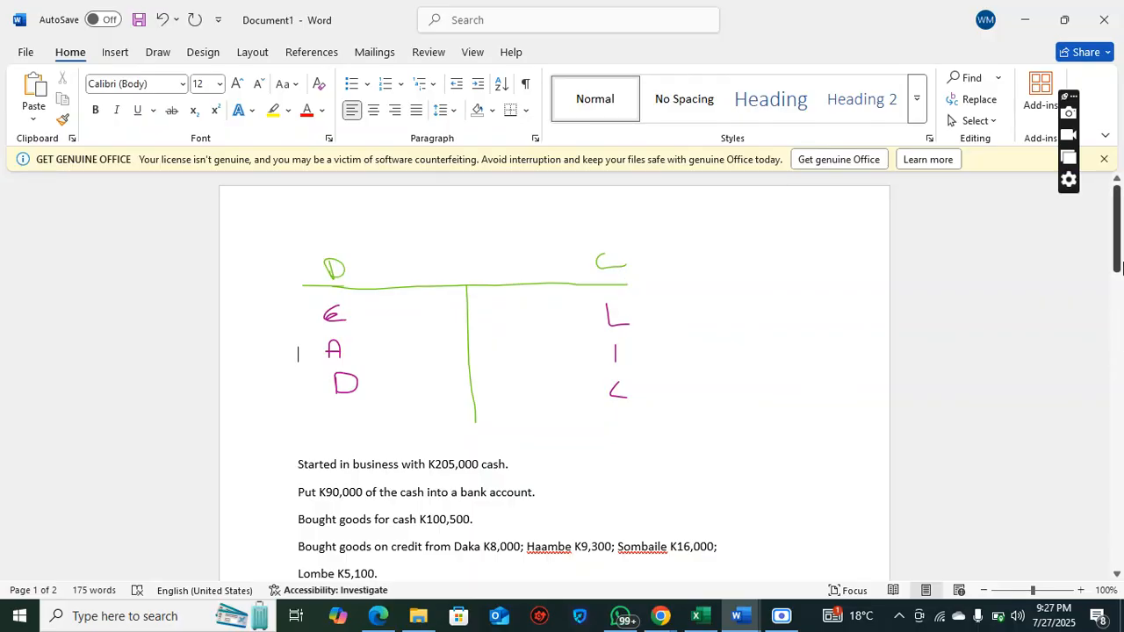
# Add non-bold DR and CR column headings on a new line directly below the cash sales transaction
pyautogui.click(1119, 256)
pyautogui.moveTo(1119, 256); pyautogui.dragTo(1119, 496)
pyautogui.scroll(3, 1091, 444)
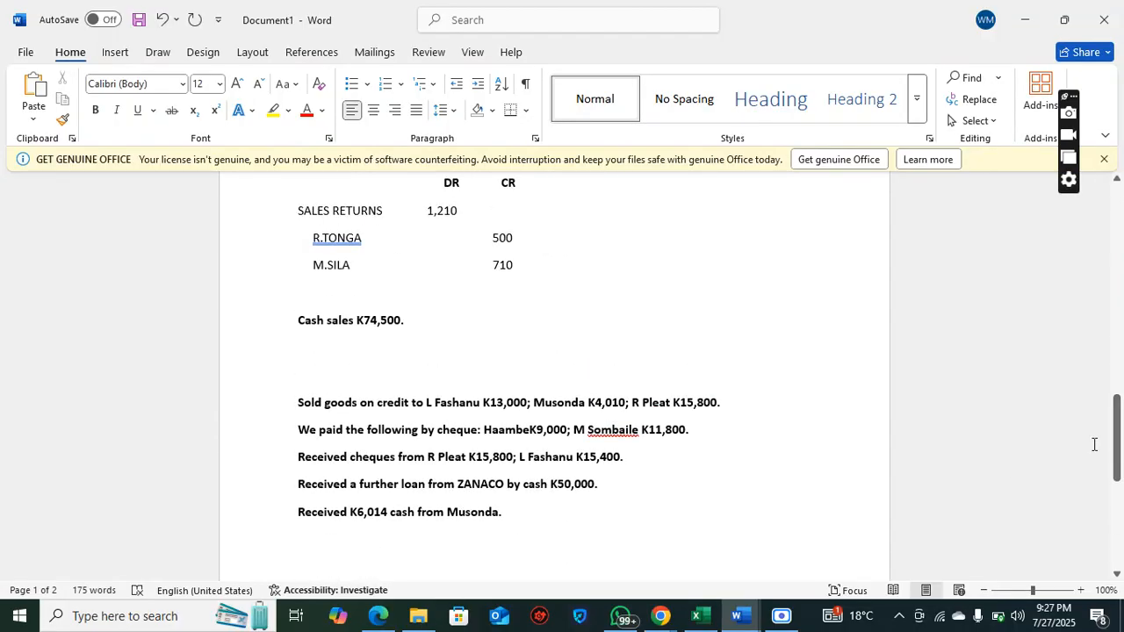
pyautogui.click(504, 323)
pyautogui.press('Return')
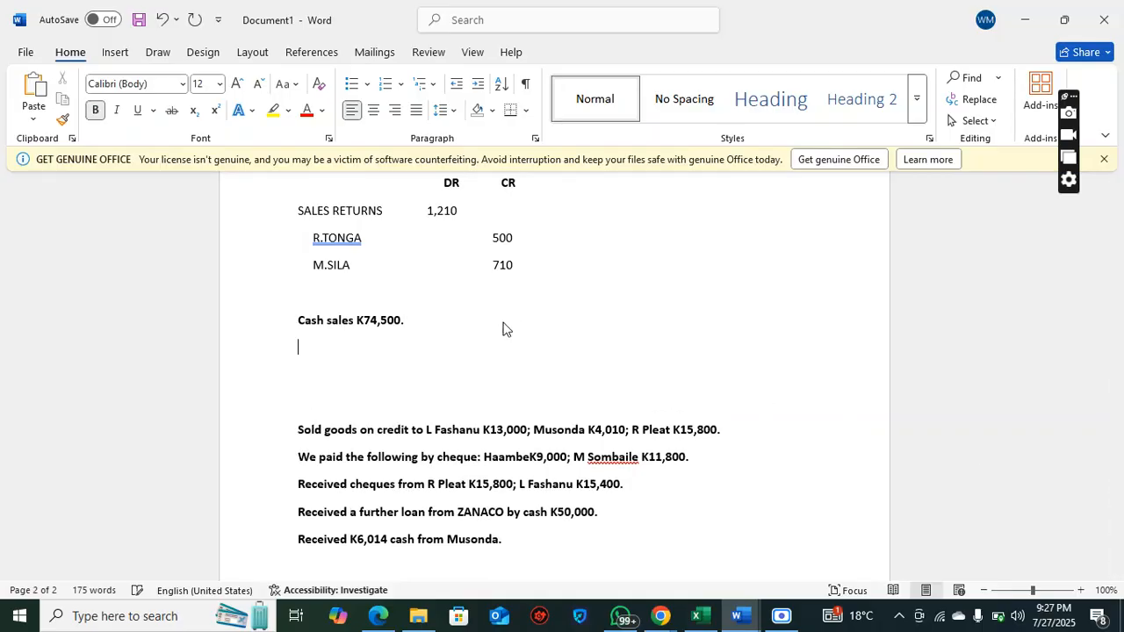
pyautogui.click(97, 114)
pyautogui.press('Tab')
pyautogui.press('Tab')
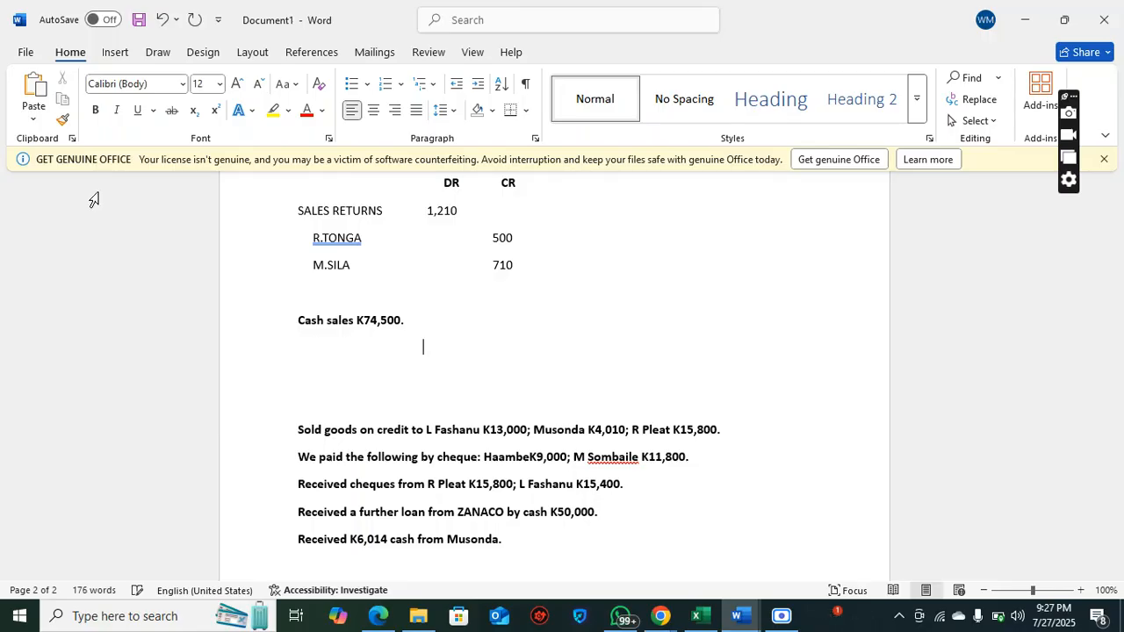
pyautogui.write('DR CR')
pyautogui.press('Return')
# Enter CASH as the debit account for the cash sales with the amount 74, 500
pyautogui.write('AC')
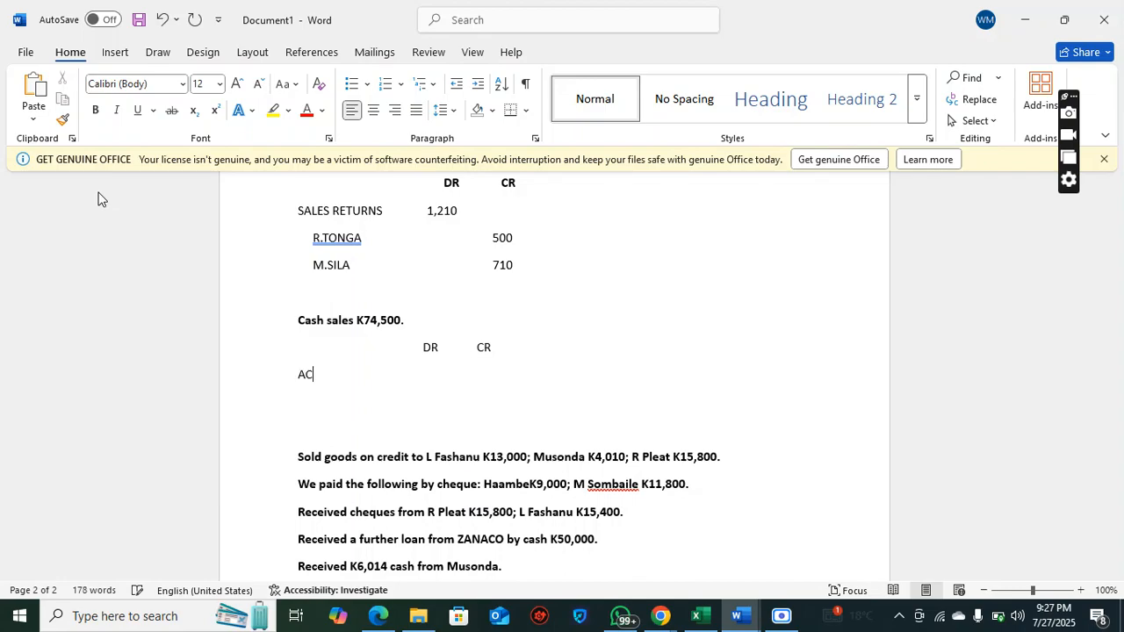
pyautogui.press('BackSpace')
pyautogui.press('BackSpace')
pyautogui.write('CASH                          74, ')
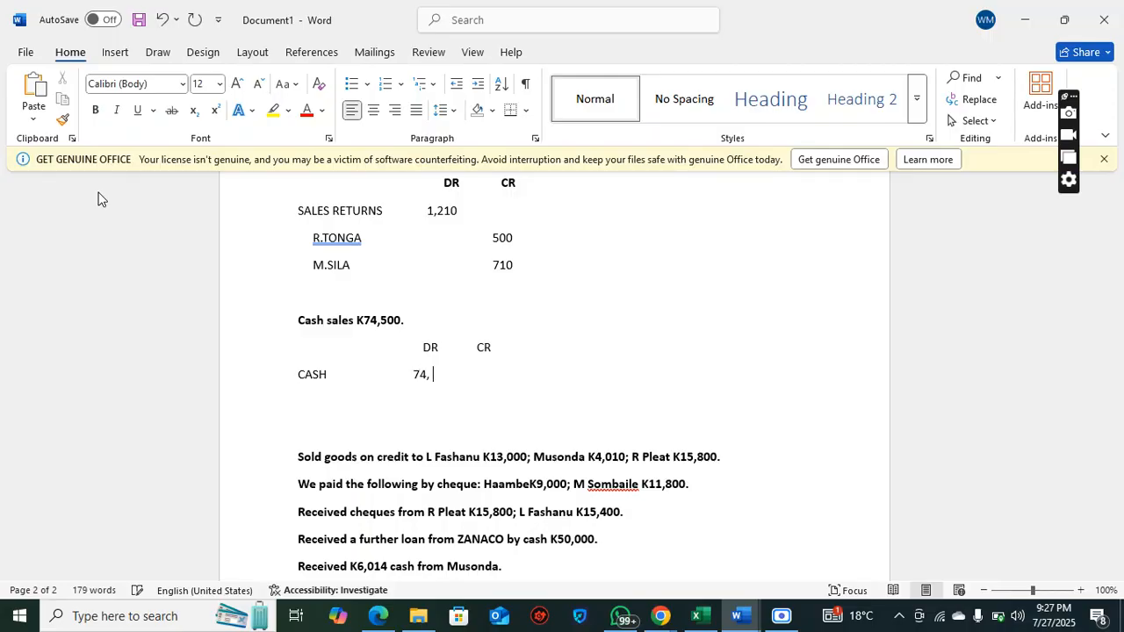
pyautogui.write('500')
pyautogui.press('Return')
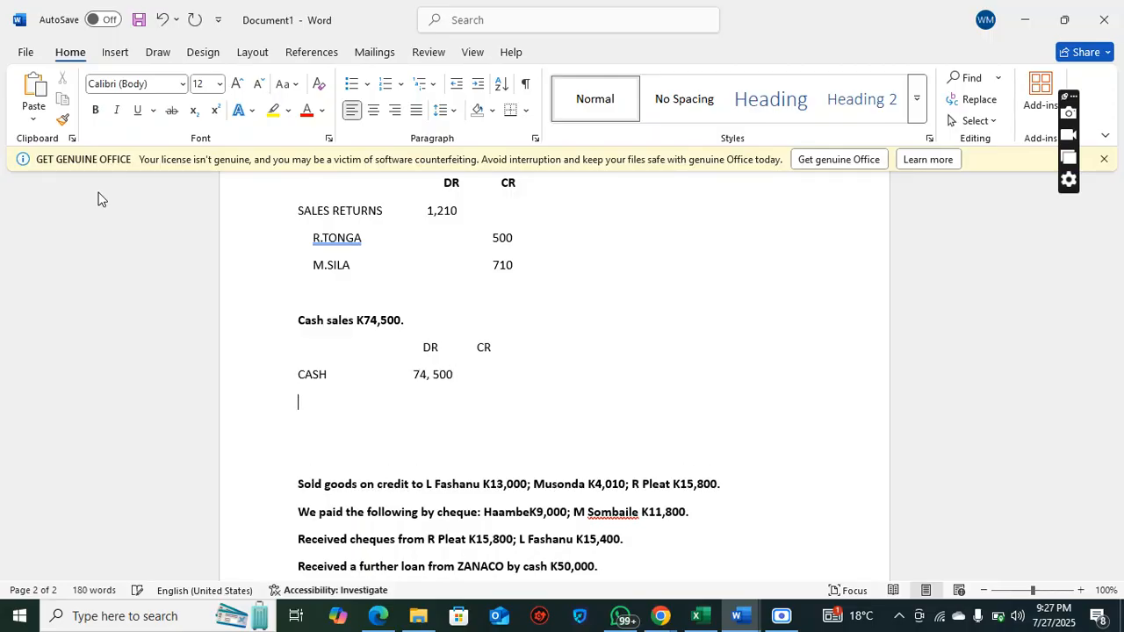
# Enter SALES as the indented credit account below CASH with the amount 74, 500
pyautogui.write('SALES                                         74, 500')
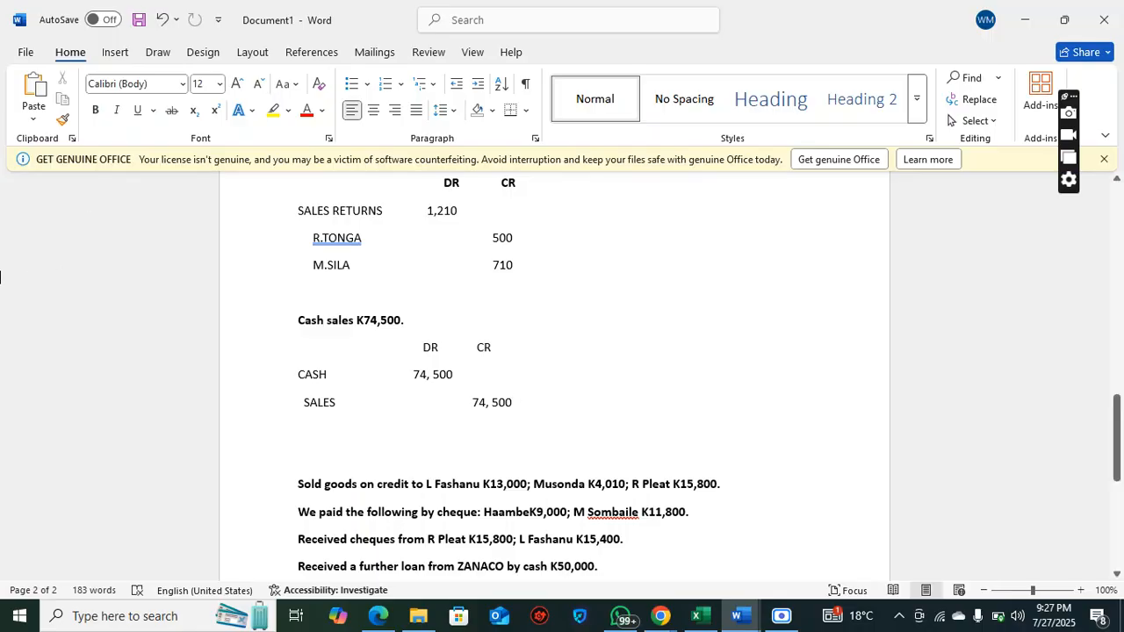
# Insert two blank lines after the transaction for goods sold on credit to three customers
pyautogui.click(313, 449)
pyautogui.moveTo(474, 490); pyautogui.dragTo(624, 492)
pyautogui.click(530, 494)
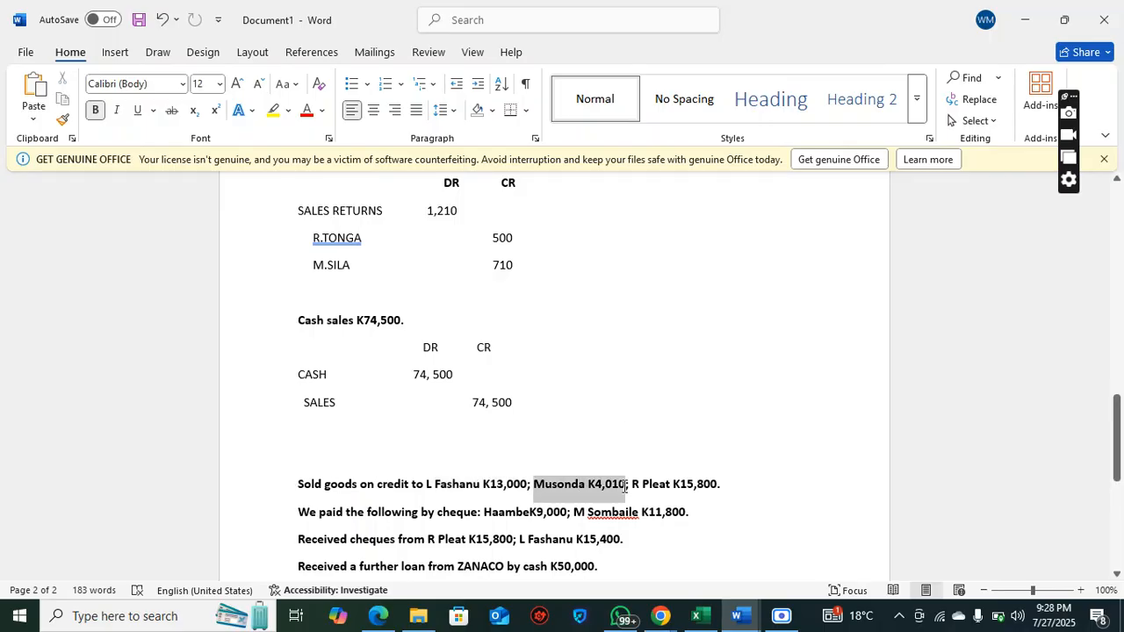
pyautogui.click(729, 486)
pyautogui.press('Return')
pyautogui.press('Return')
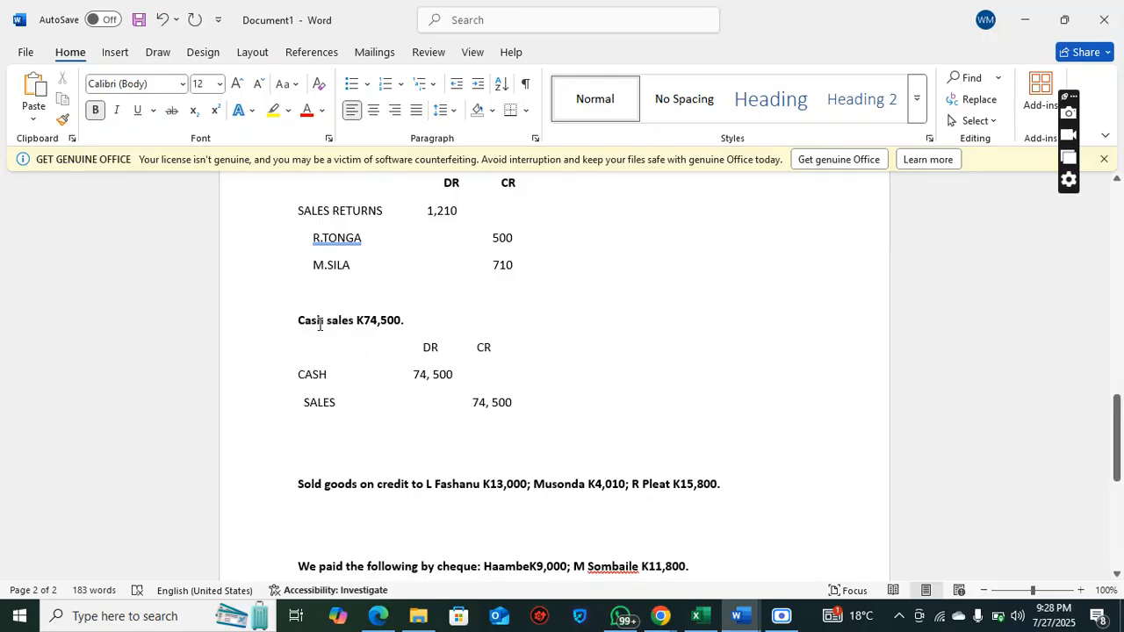
# Compare the cash sales entry with the credit-sale transaction, highlighting its customers and their amounts
pyautogui.moveTo(318, 323); pyautogui.dragTo(494, 451)
pyautogui.click(459, 487)
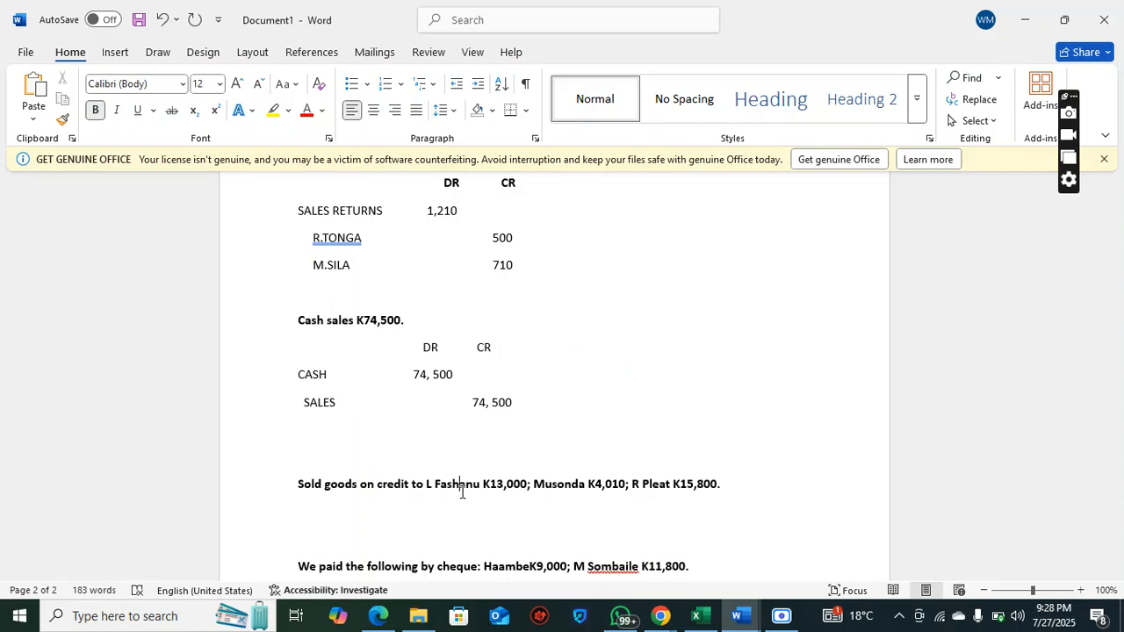
pyautogui.moveTo(435, 488); pyautogui.dragTo(717, 490)
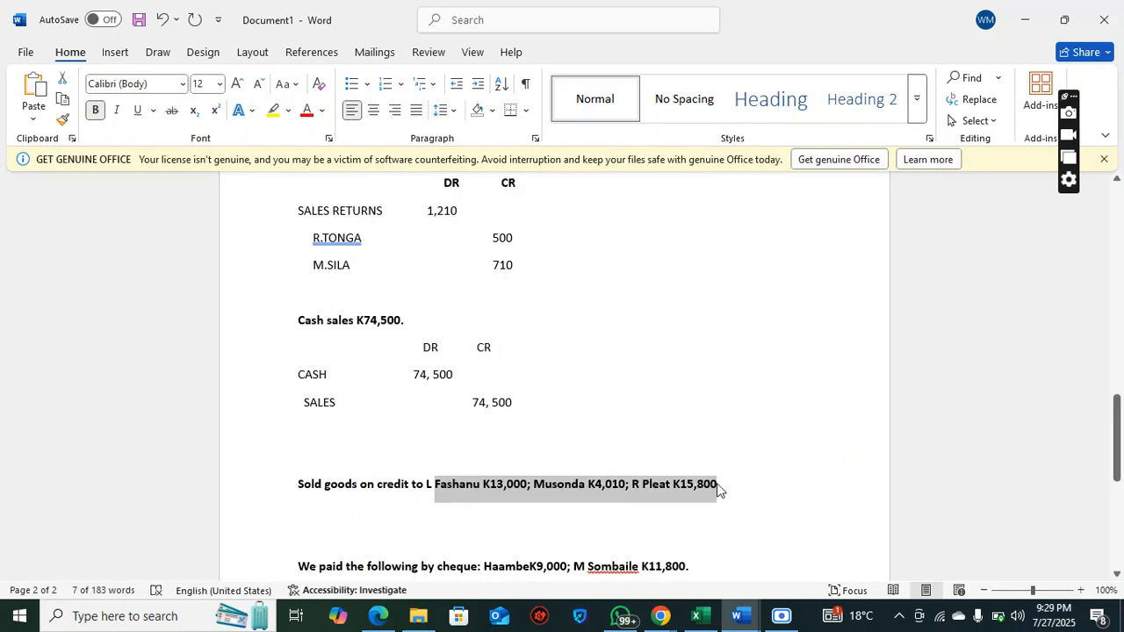
pyautogui.click(717, 490)
pyautogui.write('.')
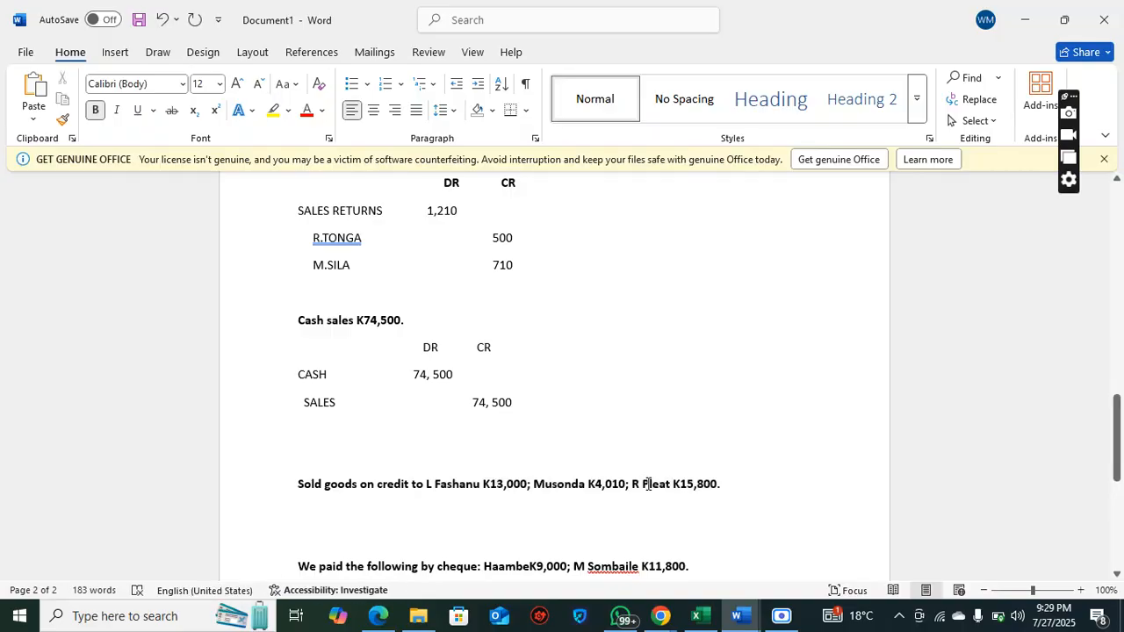
pyautogui.moveTo(435, 490); pyautogui.dragTo(712, 501)
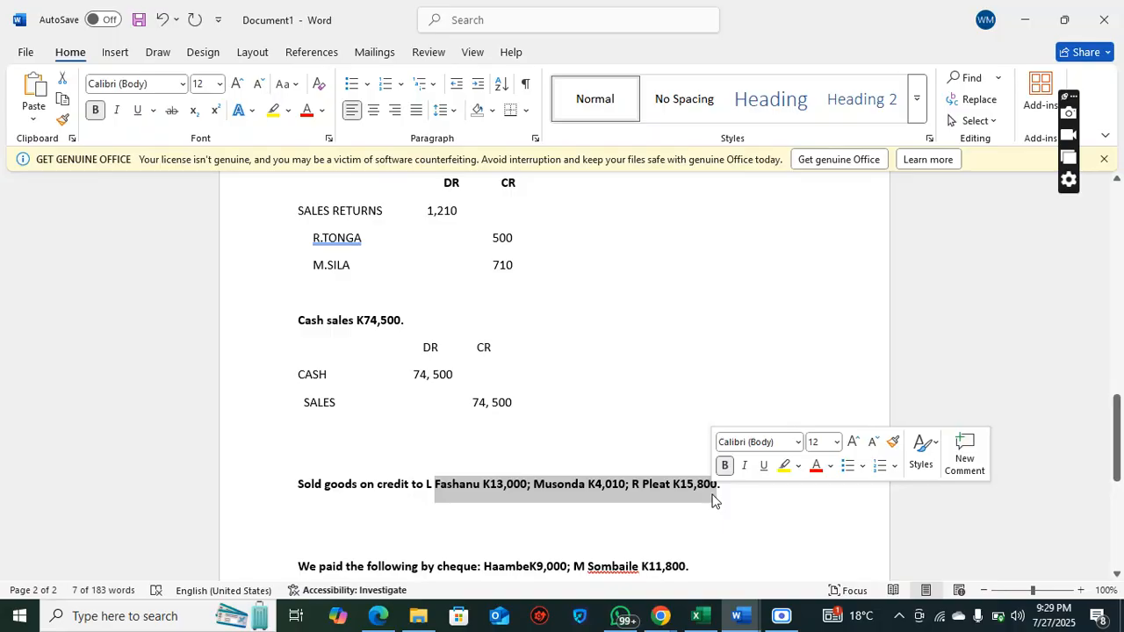
# Insert one more blank line directly below the transaction for goods sold on credit
pyautogui.click(728, 500)
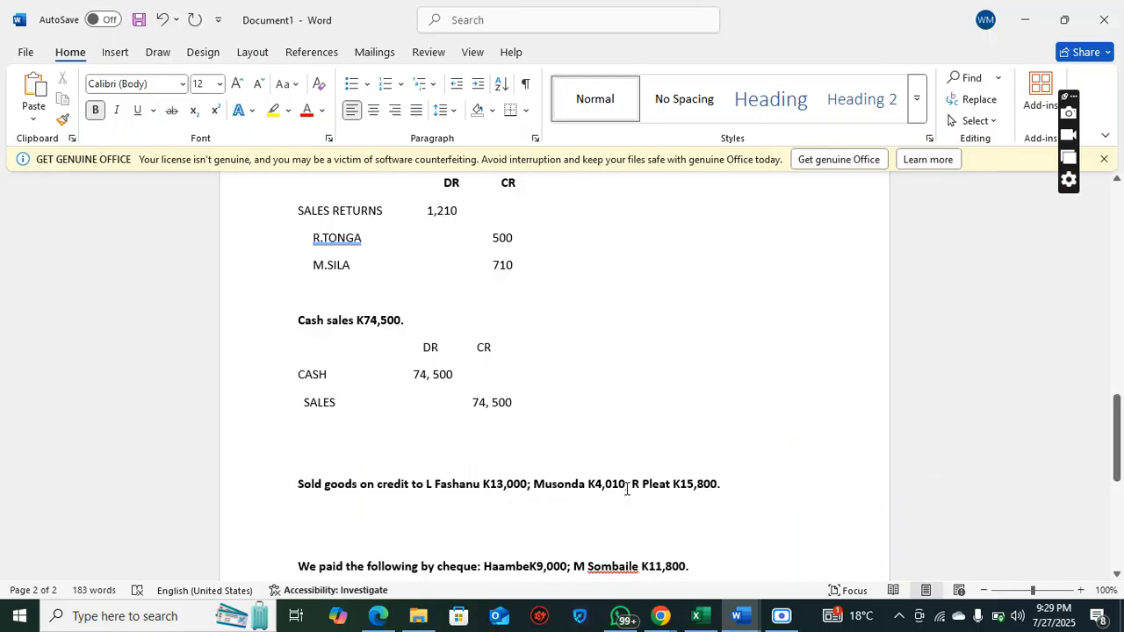
pyautogui.press('Return')
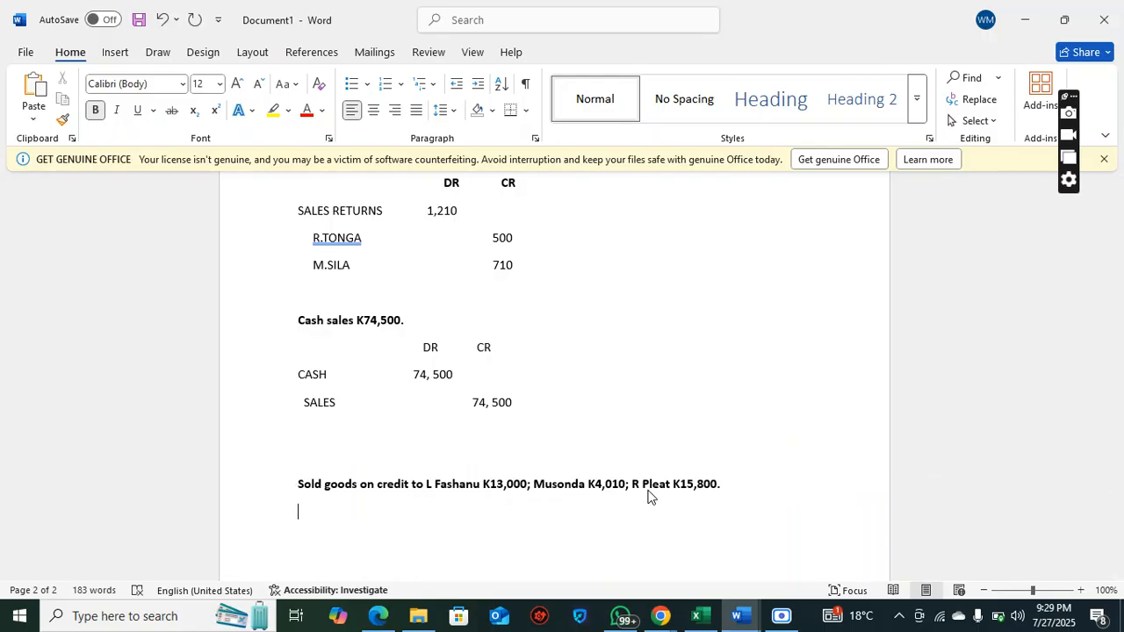
# Add DR and CR column headings without bold below the transaction for goods sold on credit, followed by a new line
pyautogui.press('Tab')
pyautogui.press('Tab')
pyautogui.write('DR')
pyautogui.press('Tab')
pyautogui.write('CR')
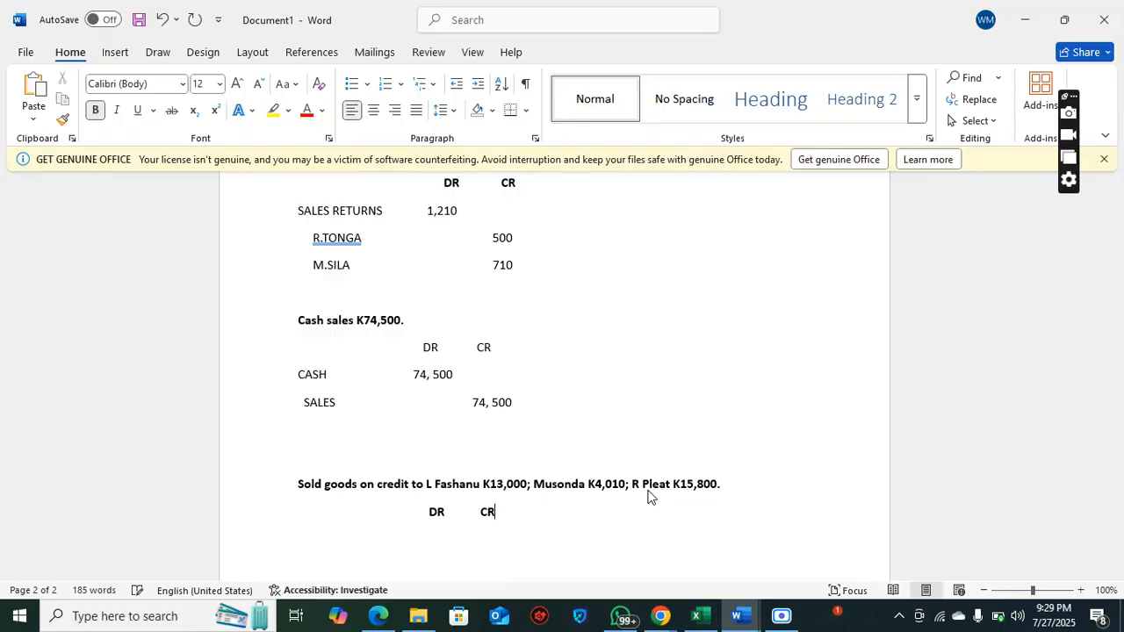
pyautogui.doubleClick(486, 512)
pyautogui.moveTo(445, 518); pyautogui.dragTo(427, 509)
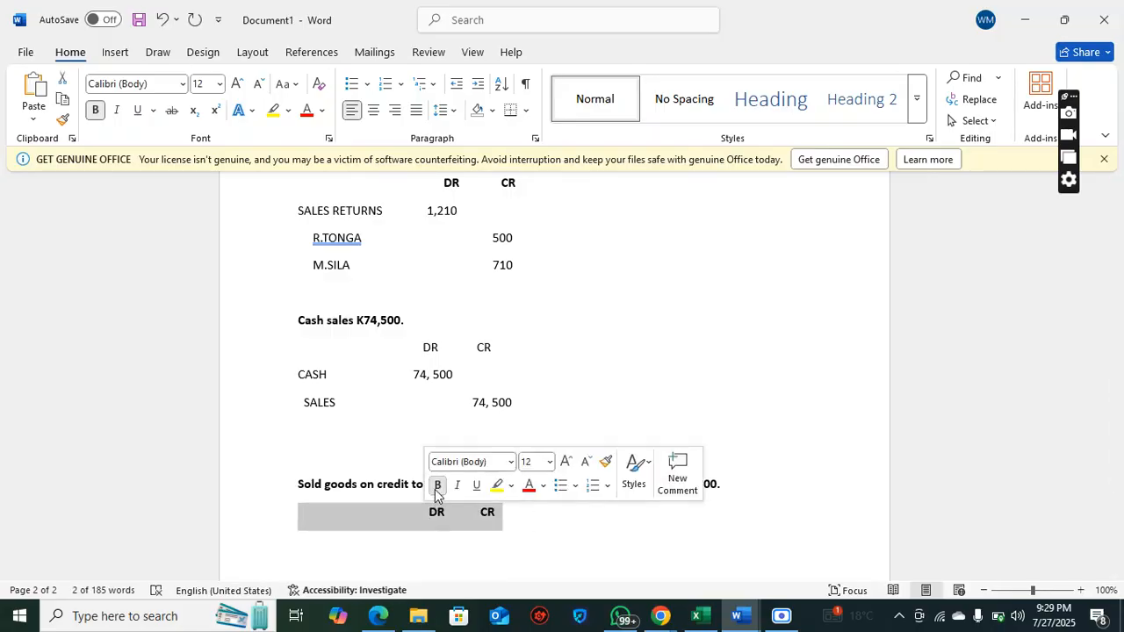
pyautogui.click(438, 485)
pyautogui.click(529, 530)
pyautogui.press('Return')
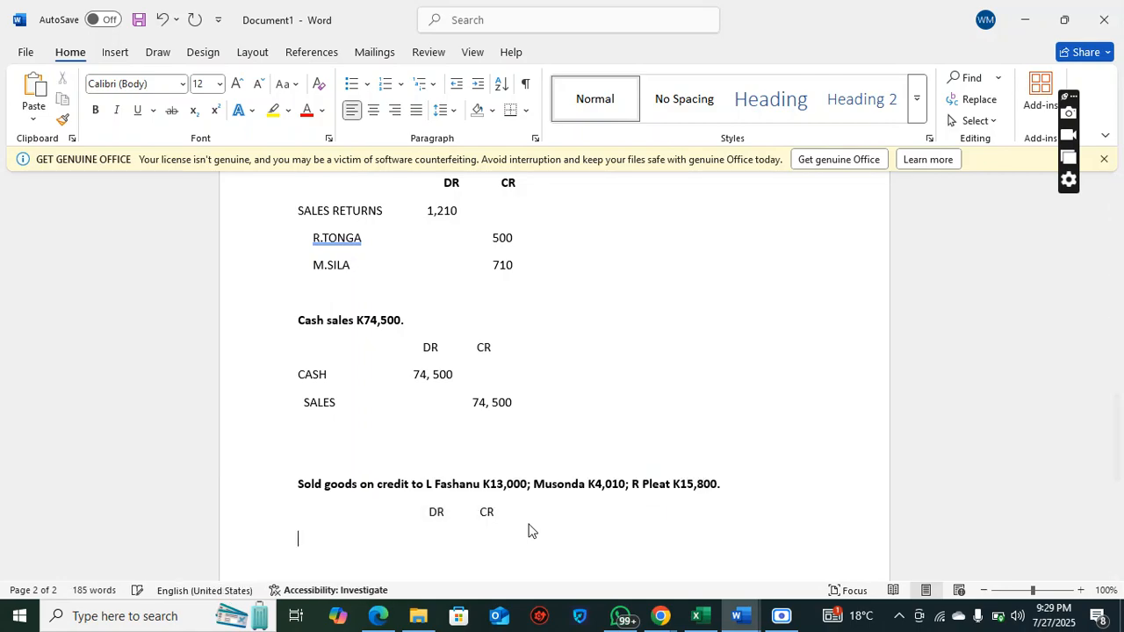
# Enter the first credit customer's name in capitals as a debit account with the amount 13,000 in the DR column
pyautogui.write('L.FASHANU')
pyautogui.press('Tab')
pyautogui.press('Tab')
pyautogui.write('13,000')
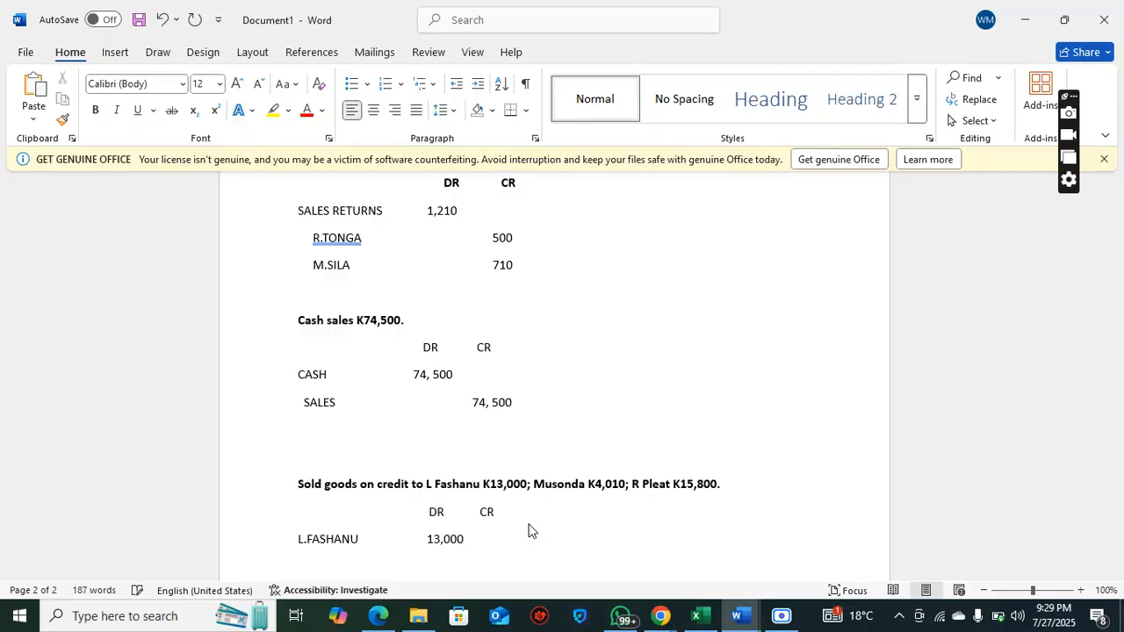
# Enter the second credit customer's name in capitals on a new line with the debit amount 4, 010
pyautogui.press('Return')
pyautogui.write('N')
pyautogui.press('BackSpace')
pyautogui.write('MUSONDA')
pyautogui.press('Tab')
pyautogui.press('Tab')
pyautogui.write('4, 010')
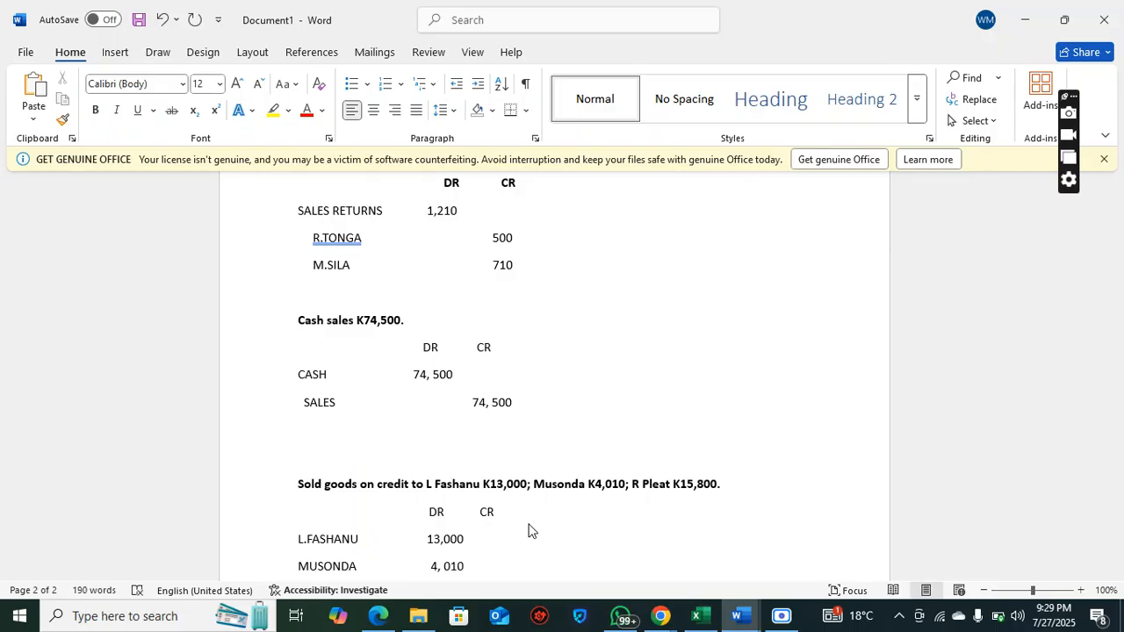
# Enter the third credit customer's name in capitals on a new line with the debit amount 15, 800
pyautogui.press('Return')
pyautogui.write('R.')
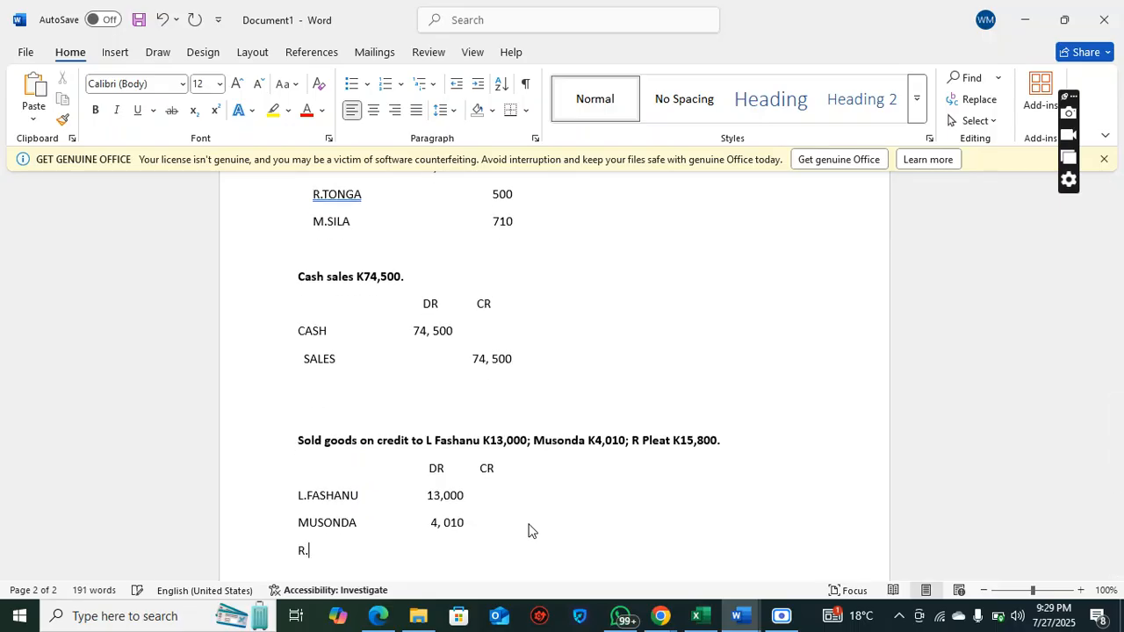
pyautogui.write('PLEAT')
pyautogui.press('Tab')
pyautogui.write('15, 800')
# Enter SALES as the indented credit account below the three customers with the amount 32, 810 in the CR column
pyautogui.press('Return')
pyautogui.write('S')
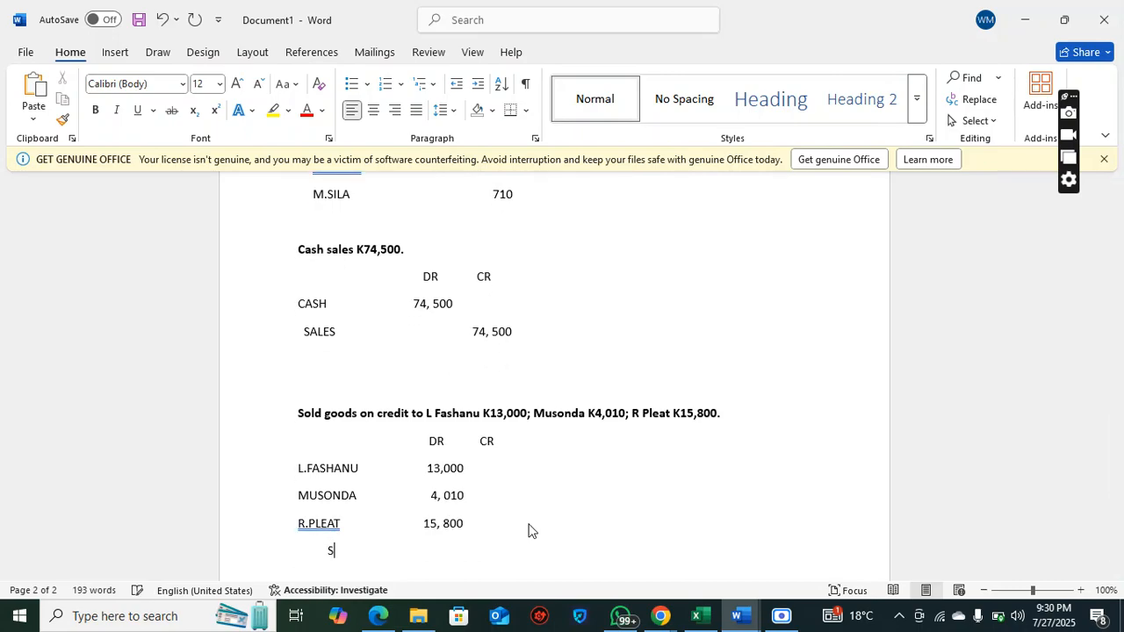
pyautogui.write('ALES')
pyautogui.write('32, 810')
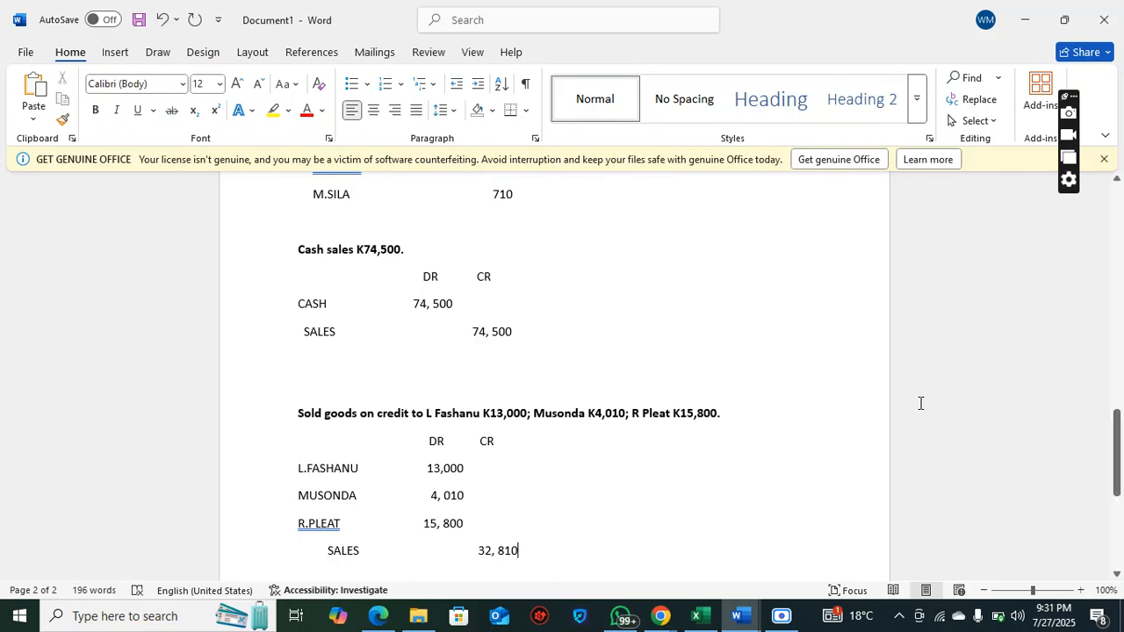
# Insert three blank lines after the transaction for payments made by cheque
pyautogui.moveTo(1120, 445); pyautogui.dragTo(1119, 494)
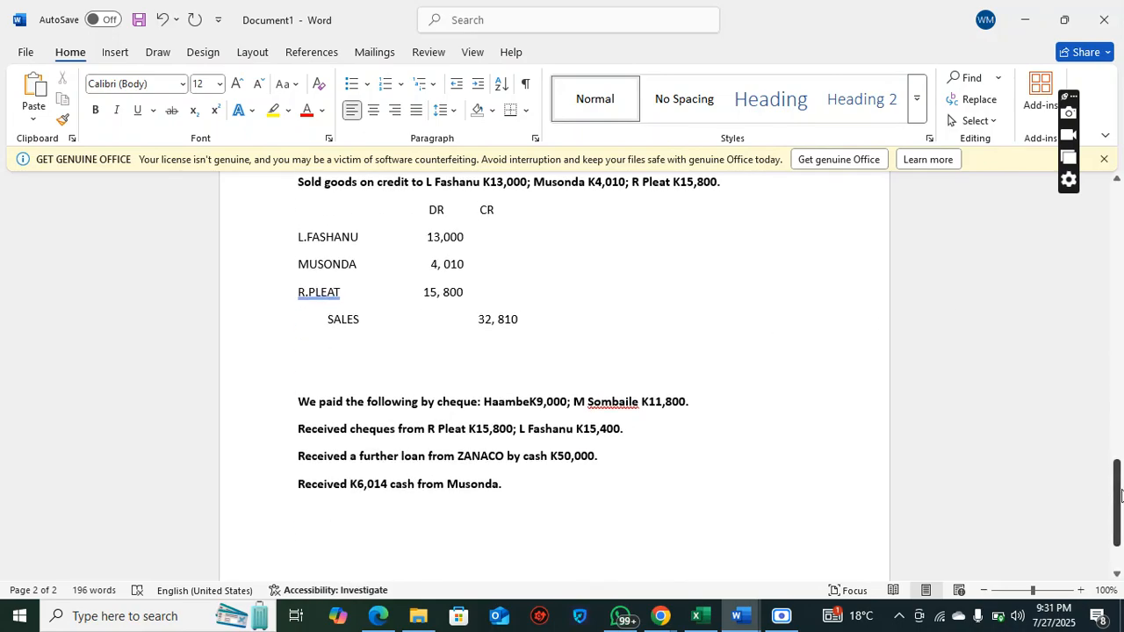
pyautogui.click(610, 381)
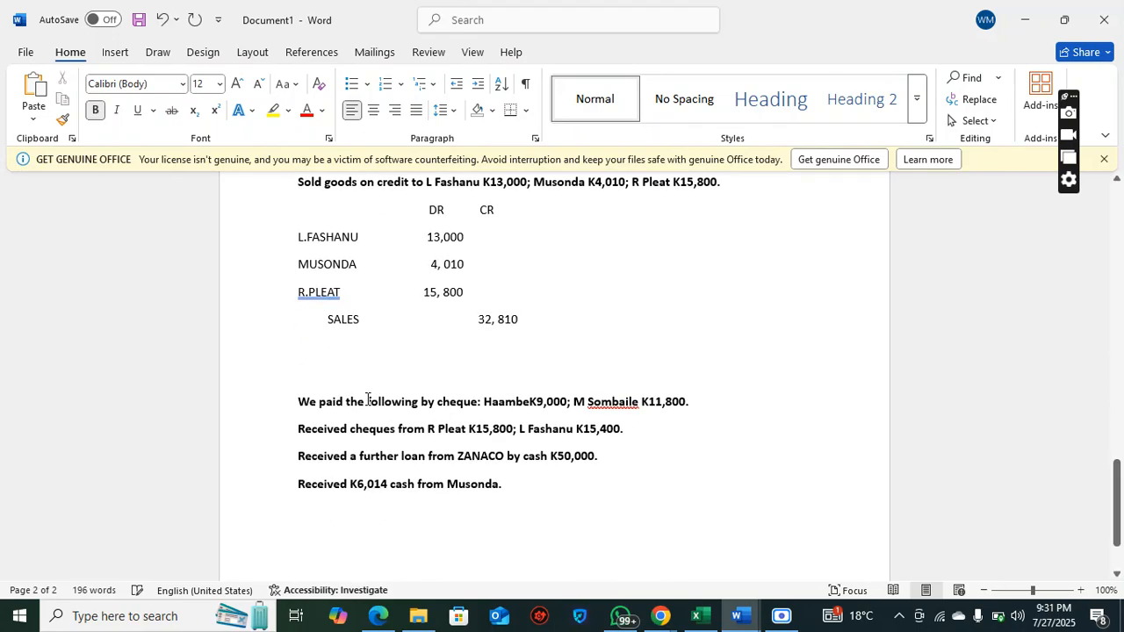
pyautogui.moveTo(482, 402); pyautogui.dragTo(686, 403)
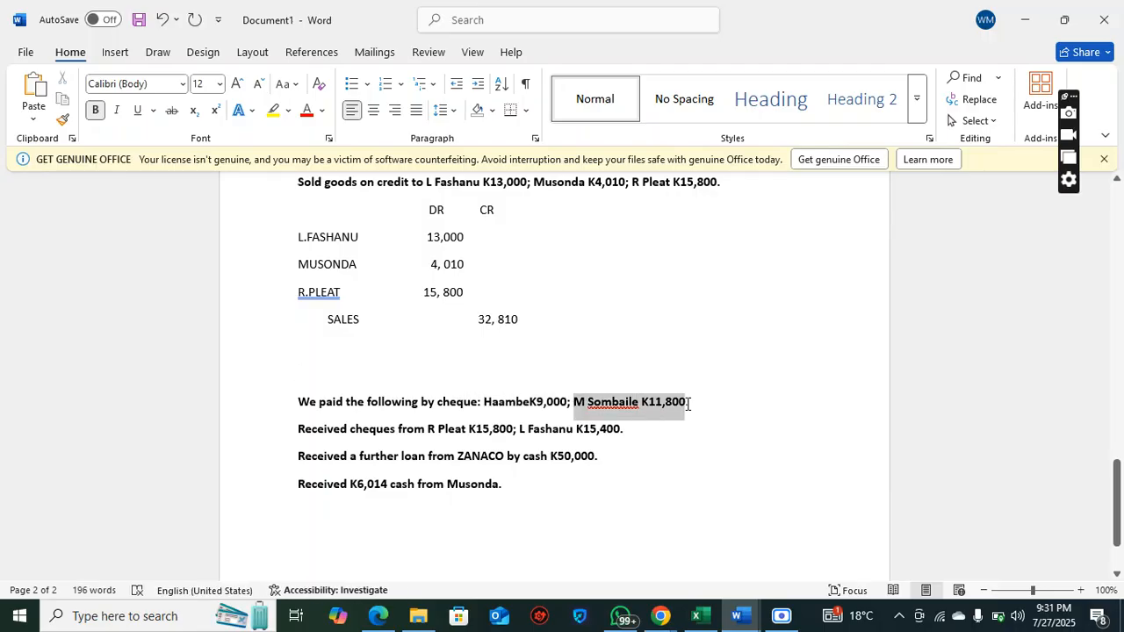
pyautogui.click(694, 410)
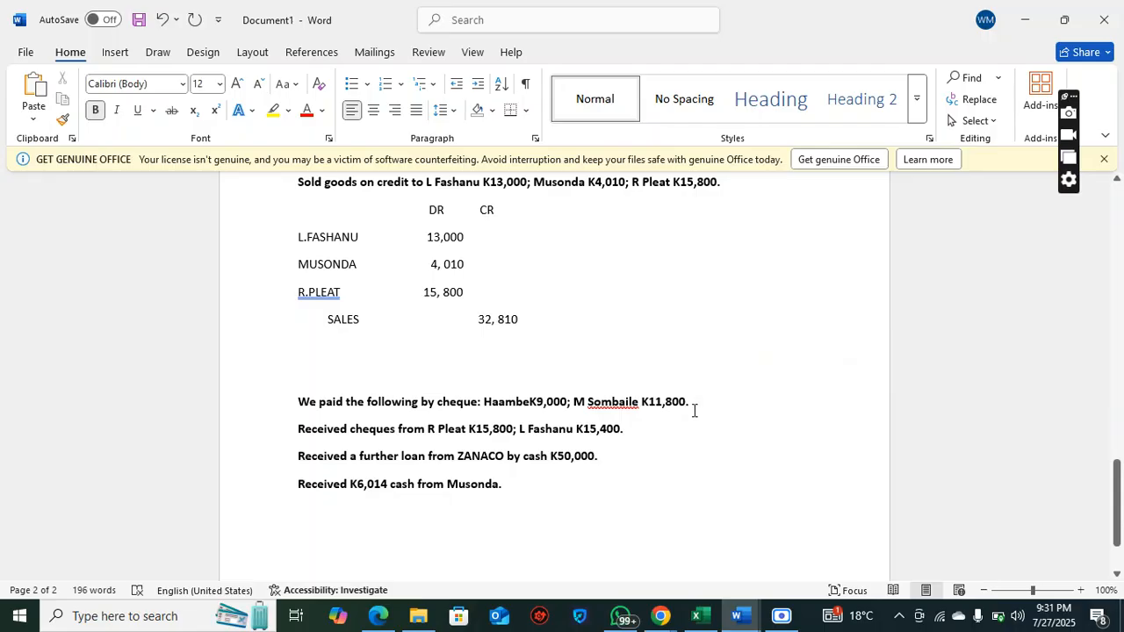
pyautogui.press('Return')
pyautogui.press('Return')
pyautogui.press('Return')
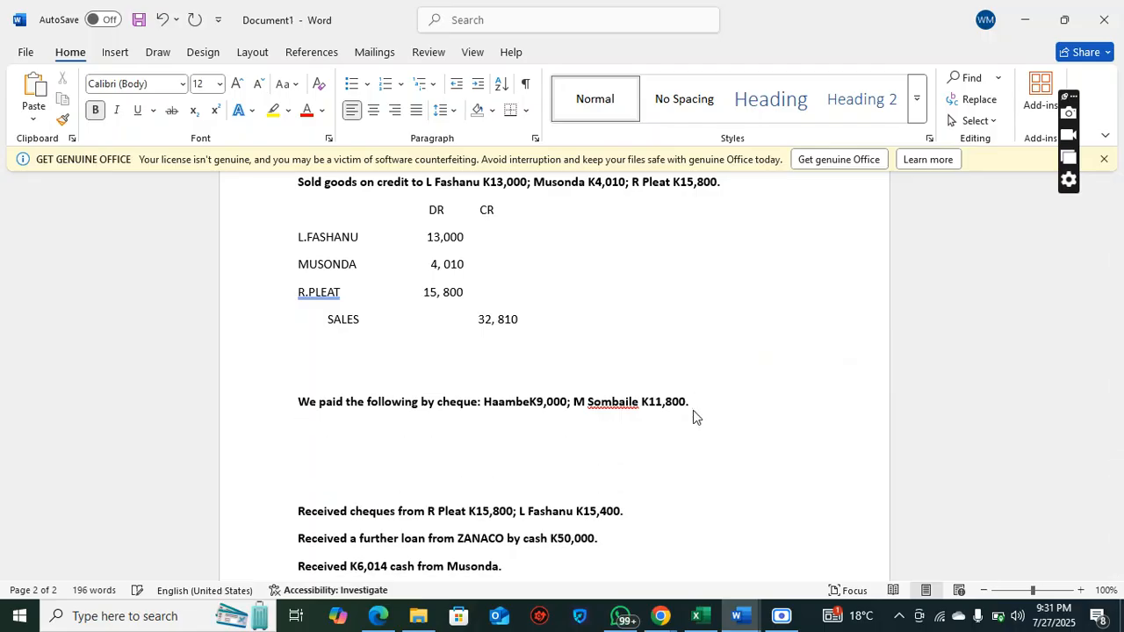
# Highlight the payees and amounts in the cheque-payment transaction, and insert one more blank line below it
pyautogui.moveTo(378, 406); pyautogui.dragTo(624, 410)
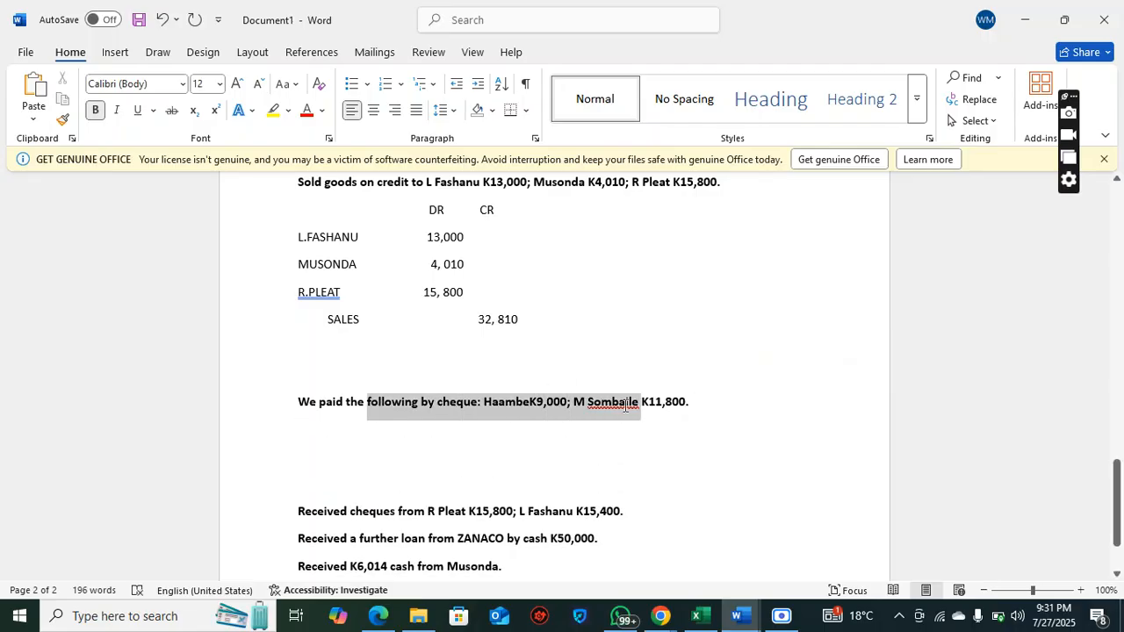
pyautogui.click(624, 410)
pyautogui.moveTo(480, 406); pyautogui.dragTo(690, 409)
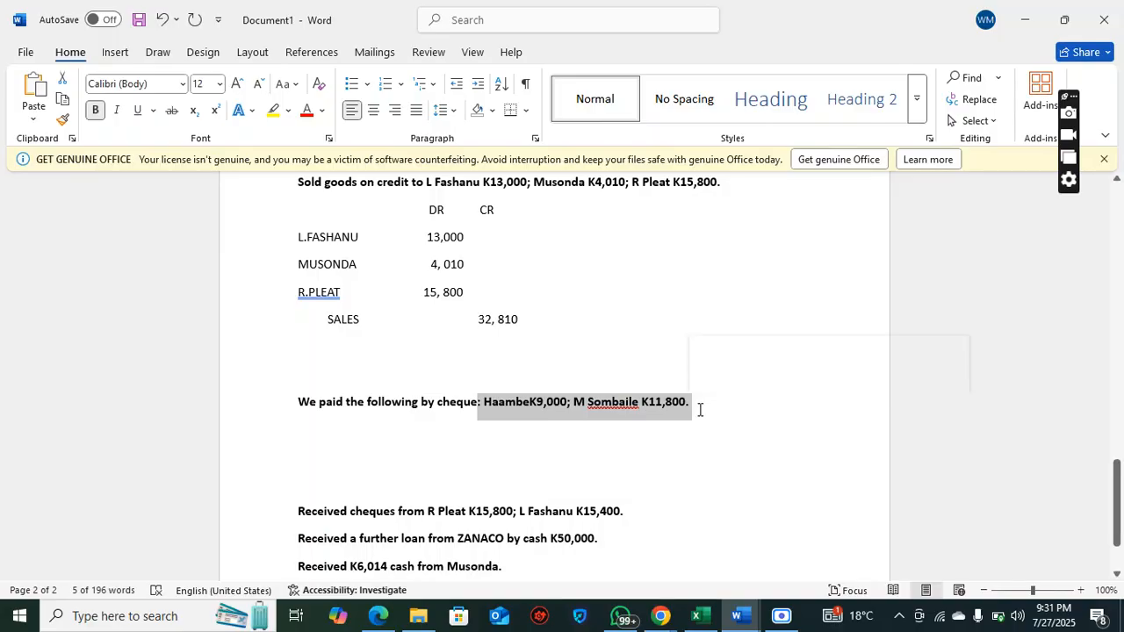
pyautogui.click(696, 408)
pyautogui.press('Return')
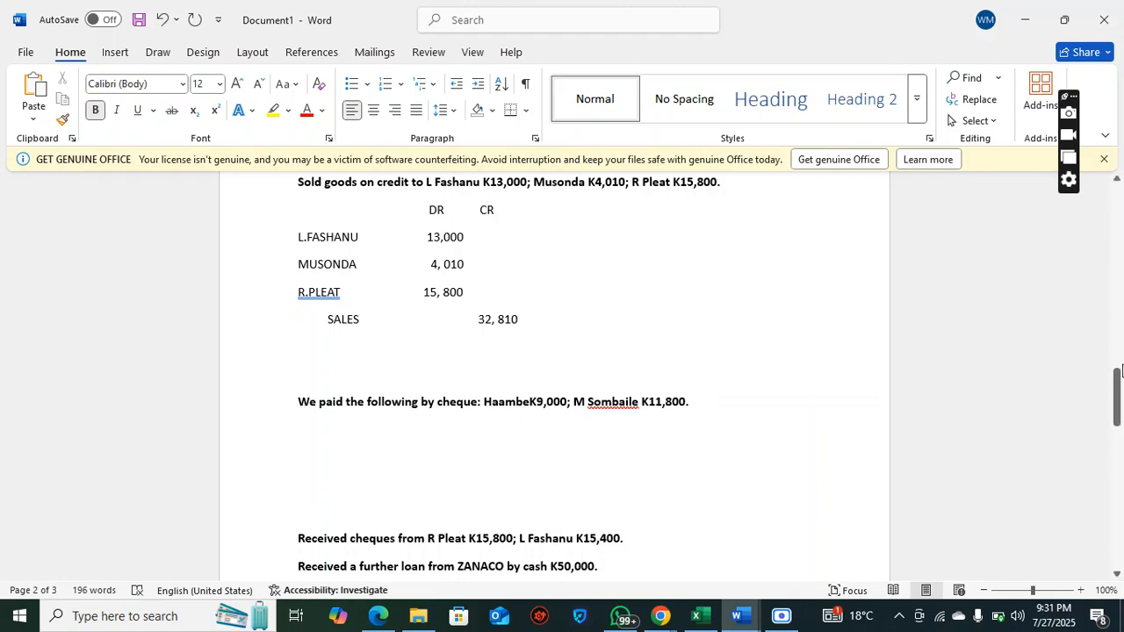
# Review the hand-drawn debit and credit T-diagram on the first page, pointing out letters on both of its sides
pyautogui.moveTo(1117, 383); pyautogui.dragTo(1119, 201)
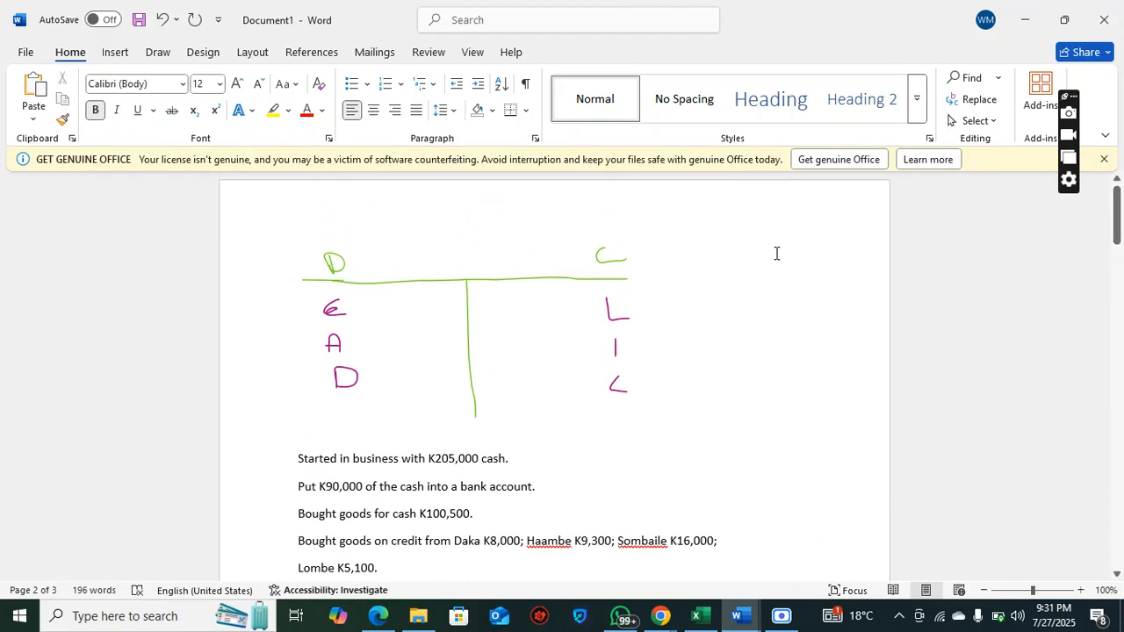
pyautogui.click(607, 304)
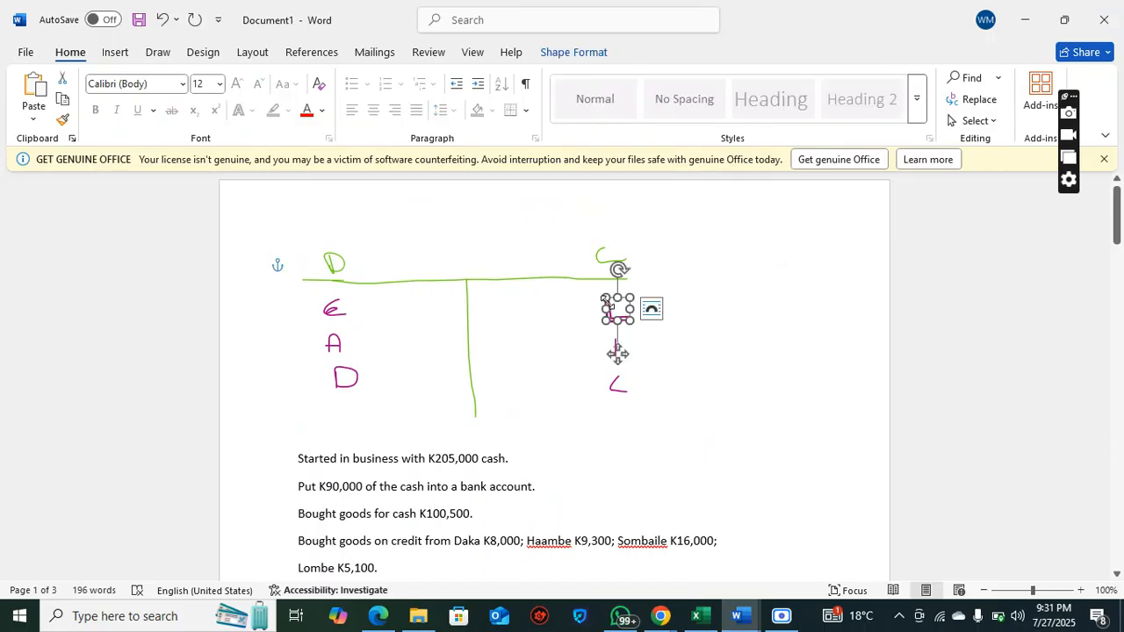
pyautogui.click(503, 305)
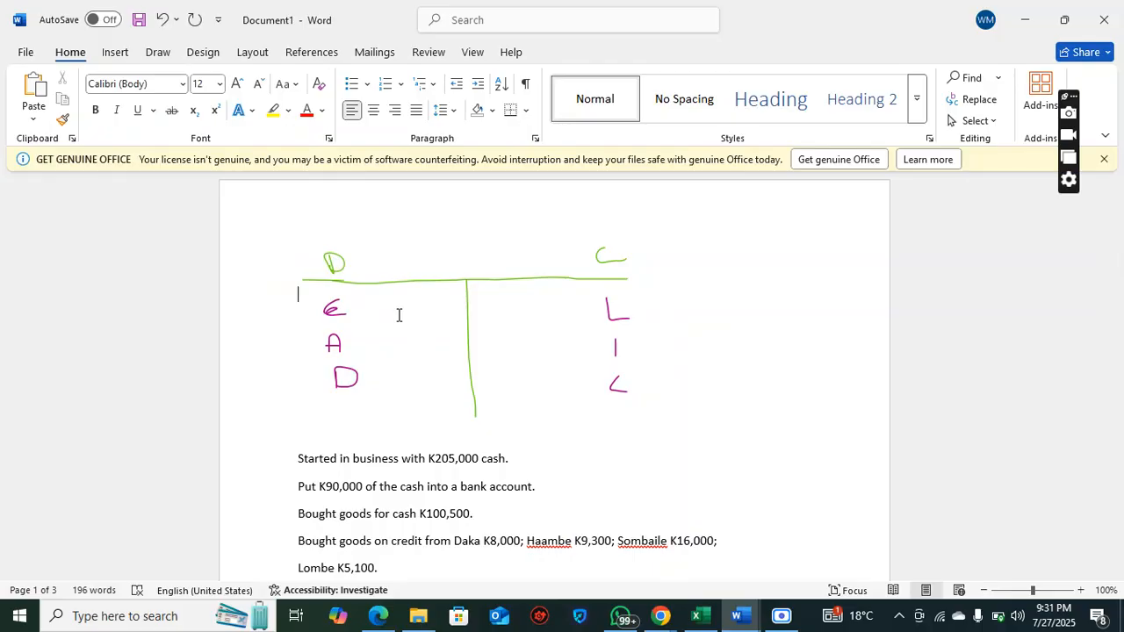
pyautogui.click(325, 345)
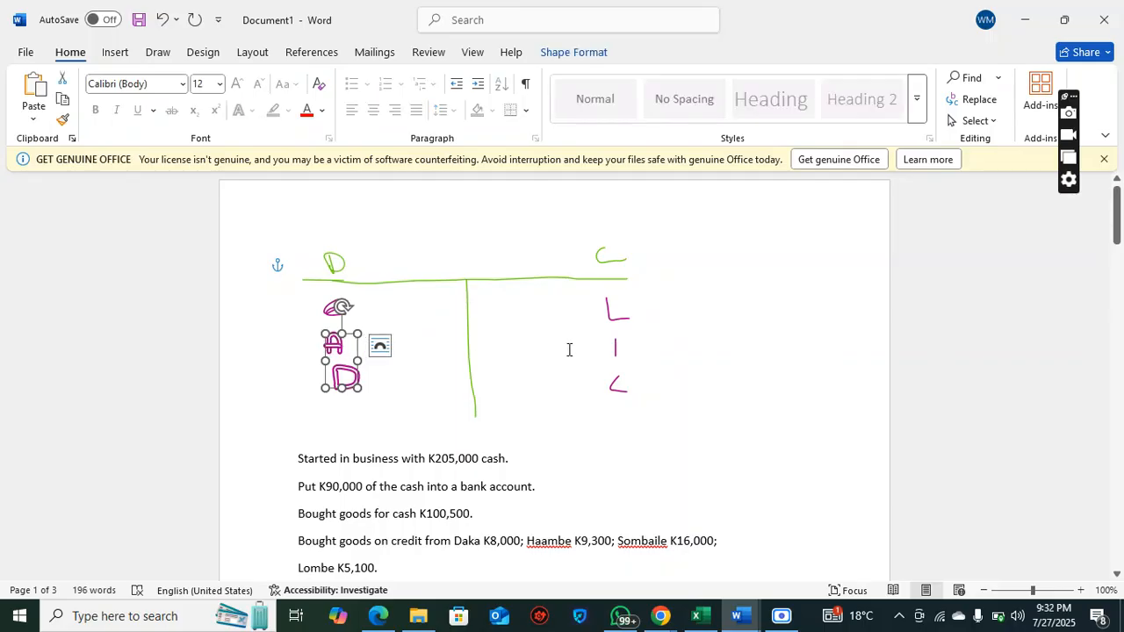
pyautogui.click(569, 350)
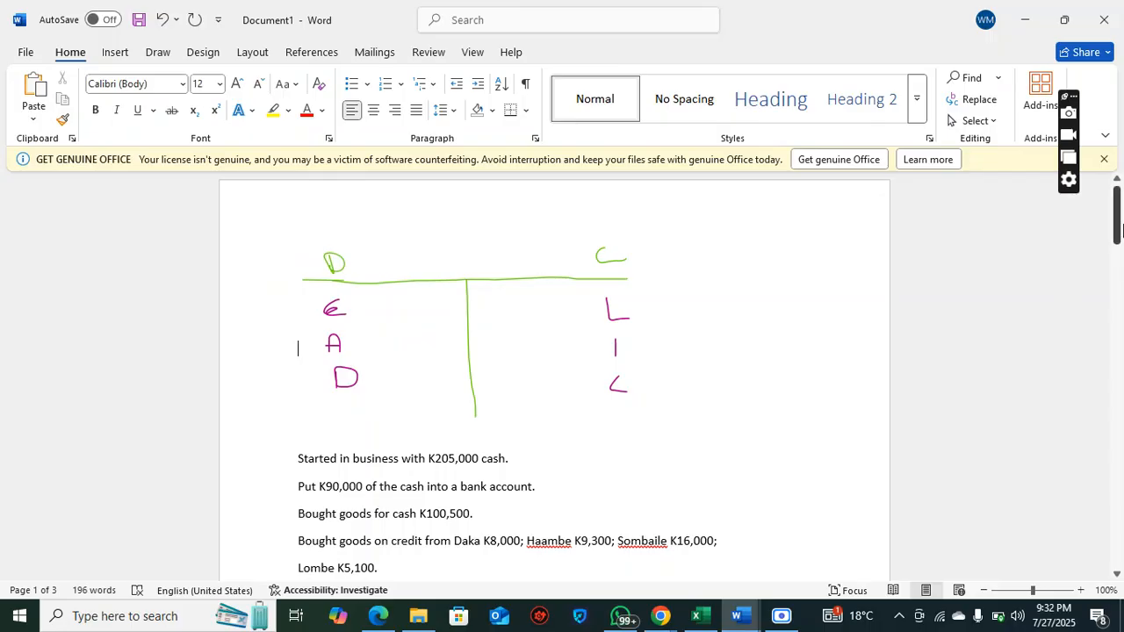
pyautogui.moveTo(1121, 227); pyautogui.dragTo(1121, 410)
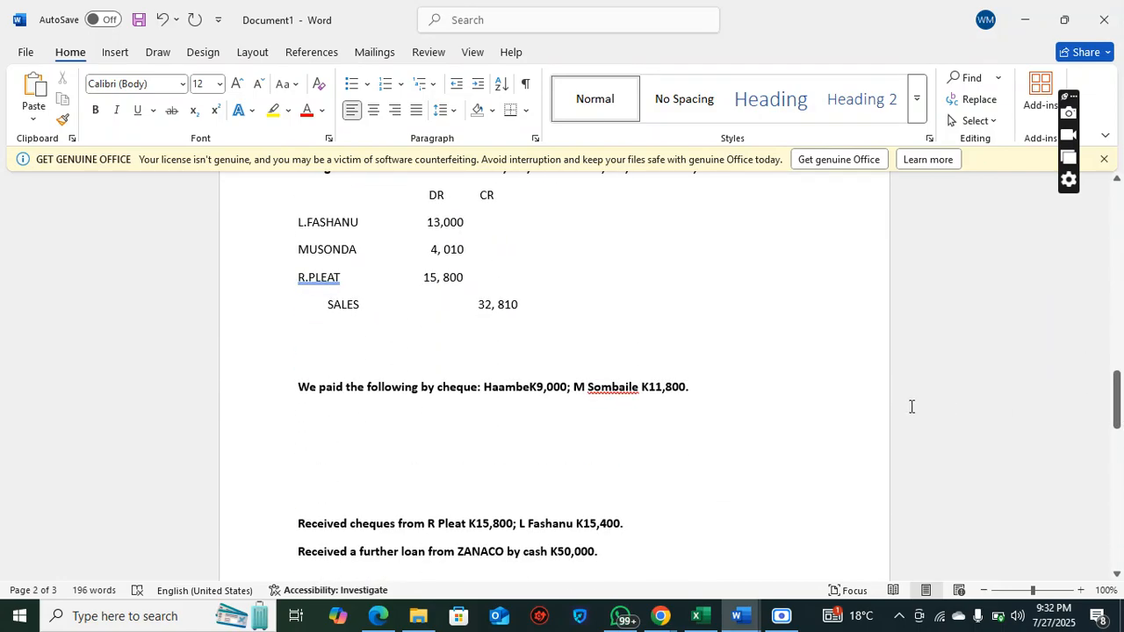
# Add bold DR and CR column headings directly below the cheque-payment transaction, followed by a new line
pyautogui.click(748, 395)
pyautogui.press('Return')
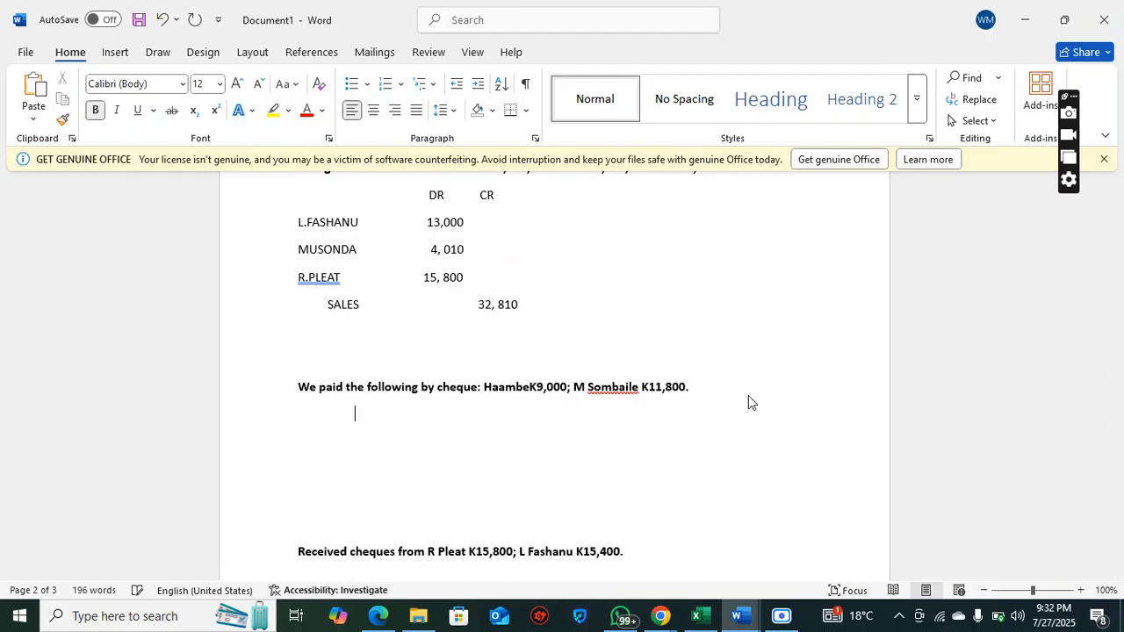
pyautogui.write('DR           CR')
pyautogui.press('Return')
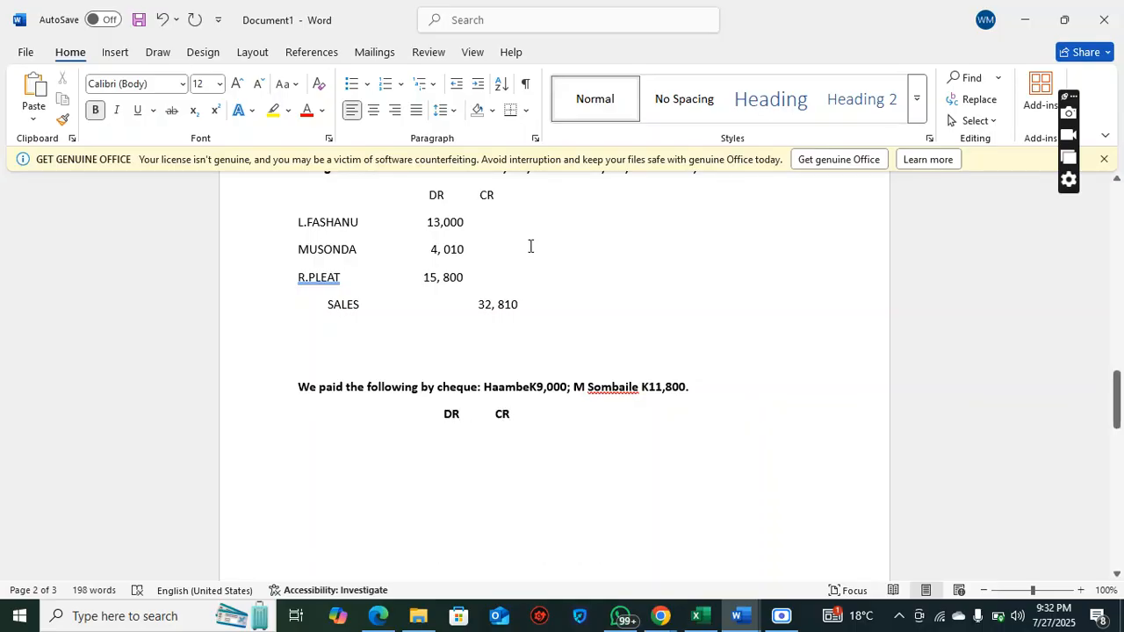
# Enter the first cheque payee's name without bold as a debit account with the amount 9,000
pyautogui.click(94, 111)
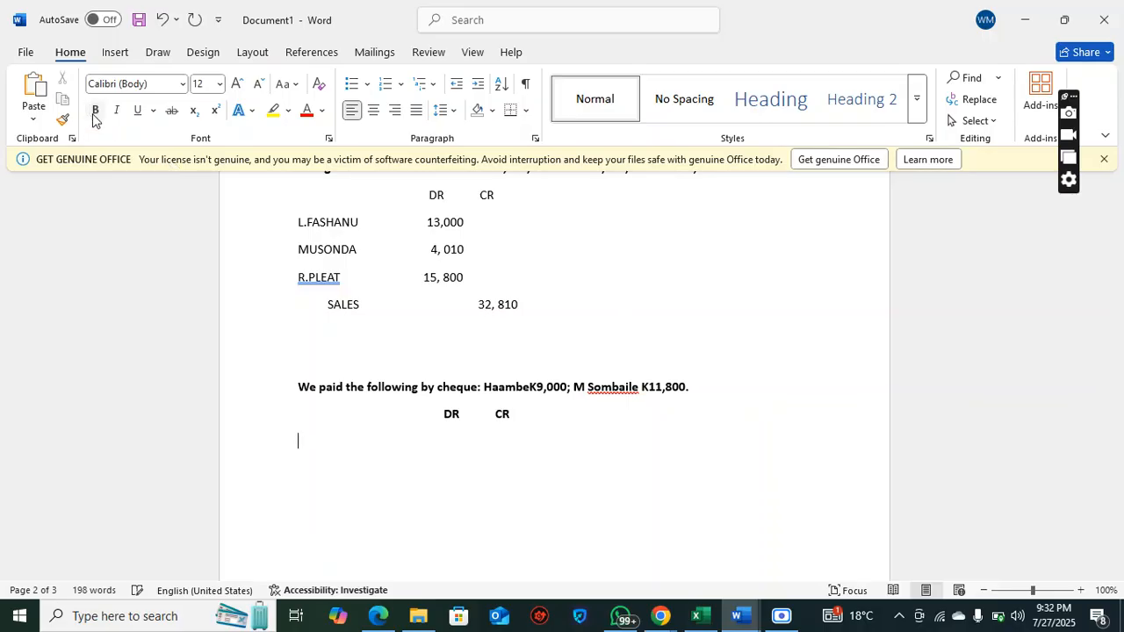
pyautogui.write('Haambe')
pyautogui.press('Tab')
pyautogui.press('Tab')
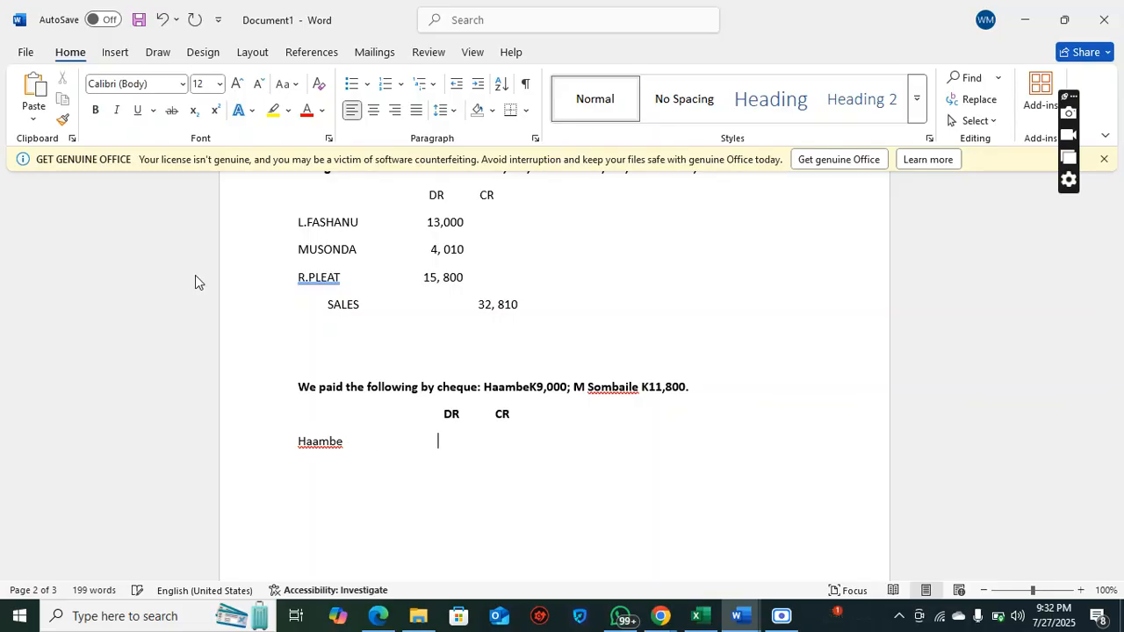
pyautogui.write('9,000')
# Enter the second cheque payee's initial and surname on a new line with the debit amount 11, 800
pyautogui.press('Return')
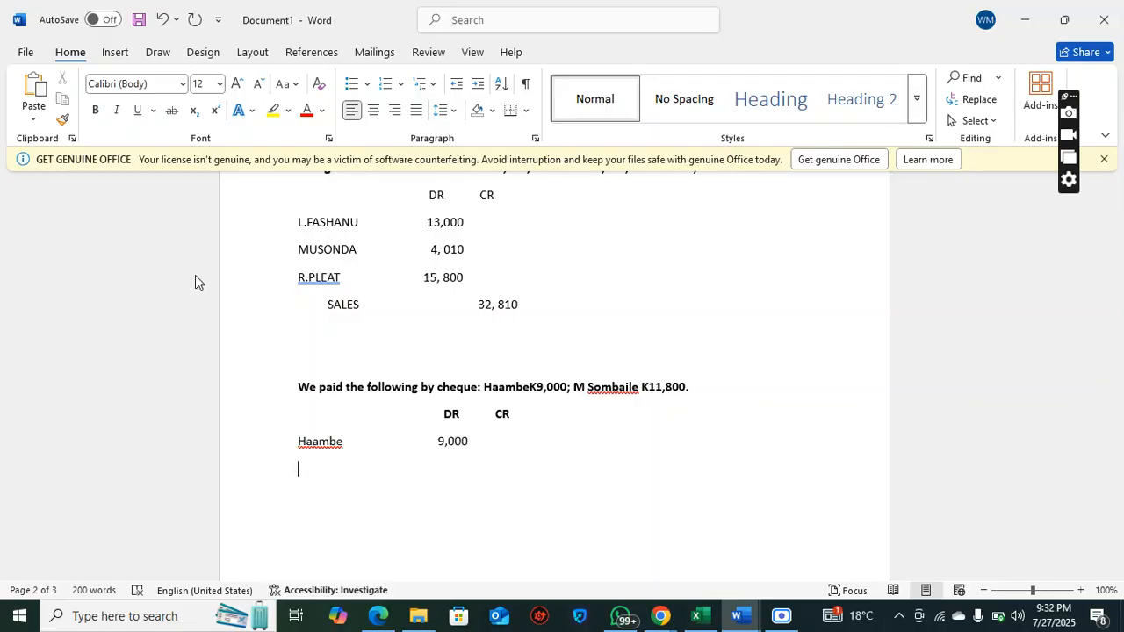
pyautogui.write('M. Sombaile                      1')
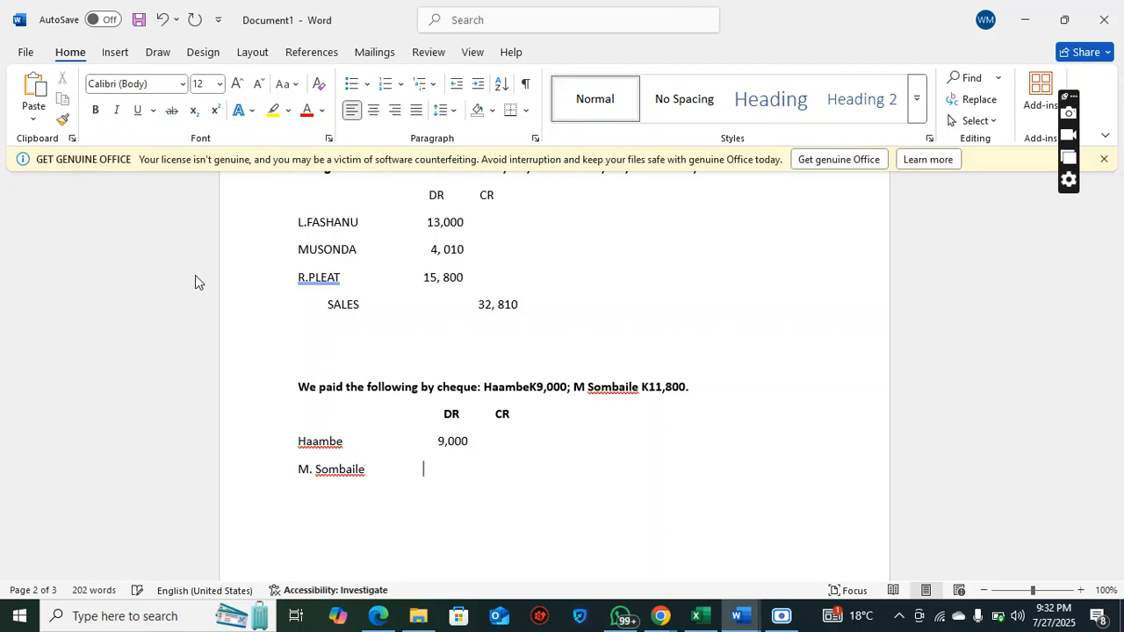
pyautogui.write('1, 800')
# Enter BANK as the indented credit account with the amount 20, 800, and delete one blank line above the cheque-payment transaction
pyautogui.press('Return')
pyautogui.write('bank')
pyautogui.press('BackSpace')
pyautogui.press('BackSpace')
pyautogui.press('BackSpace')
pyautogui.press('BackSpace')
pyautogui.write('BANK')
pyautogui.press('Tab')
pyautogui.press('Tab')
pyautogui.write('20, ')
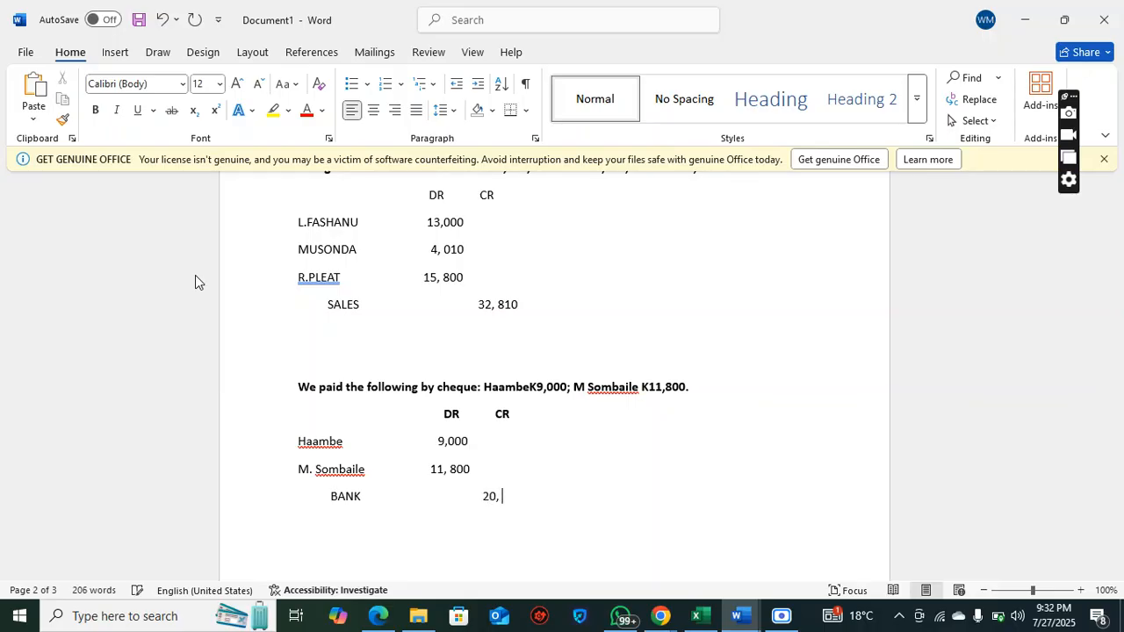
pyautogui.write('800')
pyautogui.click(303, 344)
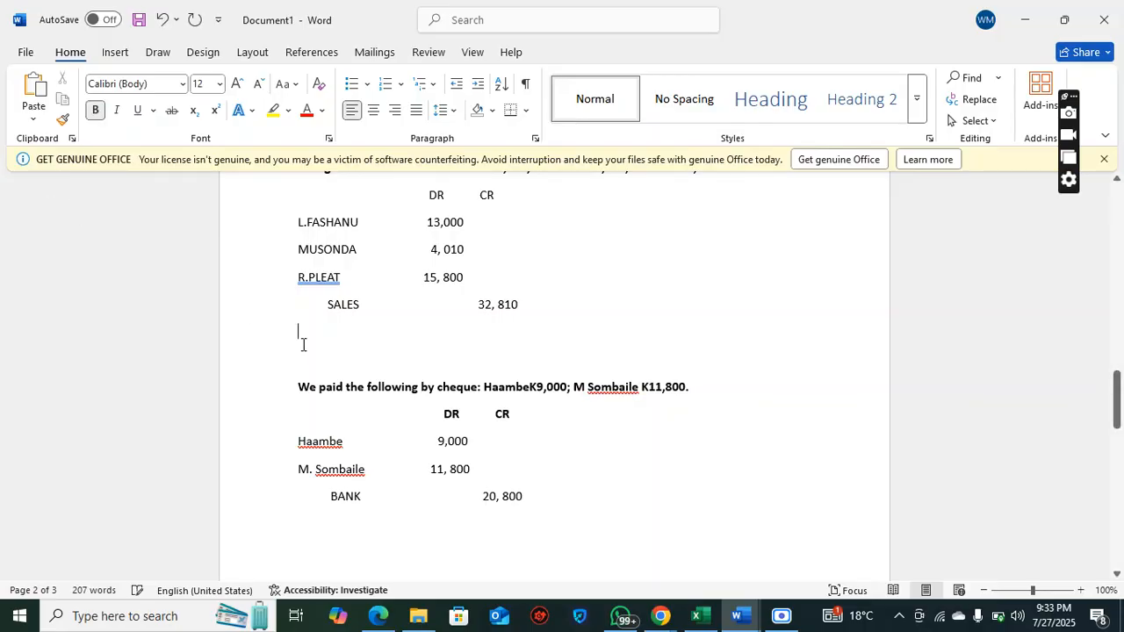
pyautogui.press('BackSpace')
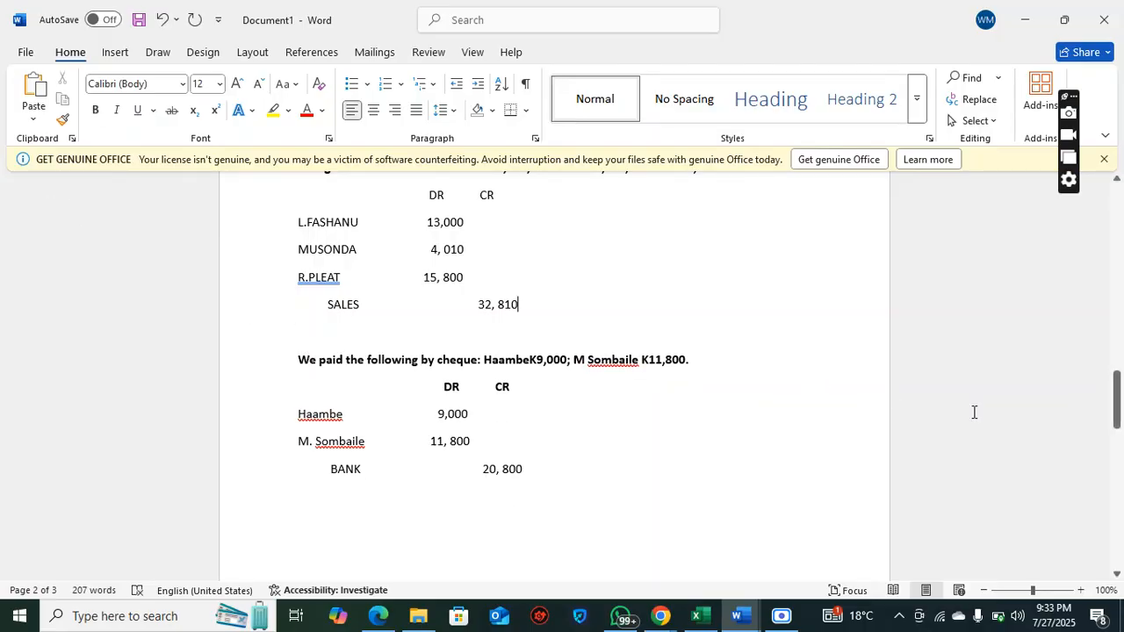
# Insert three blank lines after the transaction for cheques received from two customers
pyautogui.moveTo(1119, 398); pyautogui.dragTo(1120, 424)
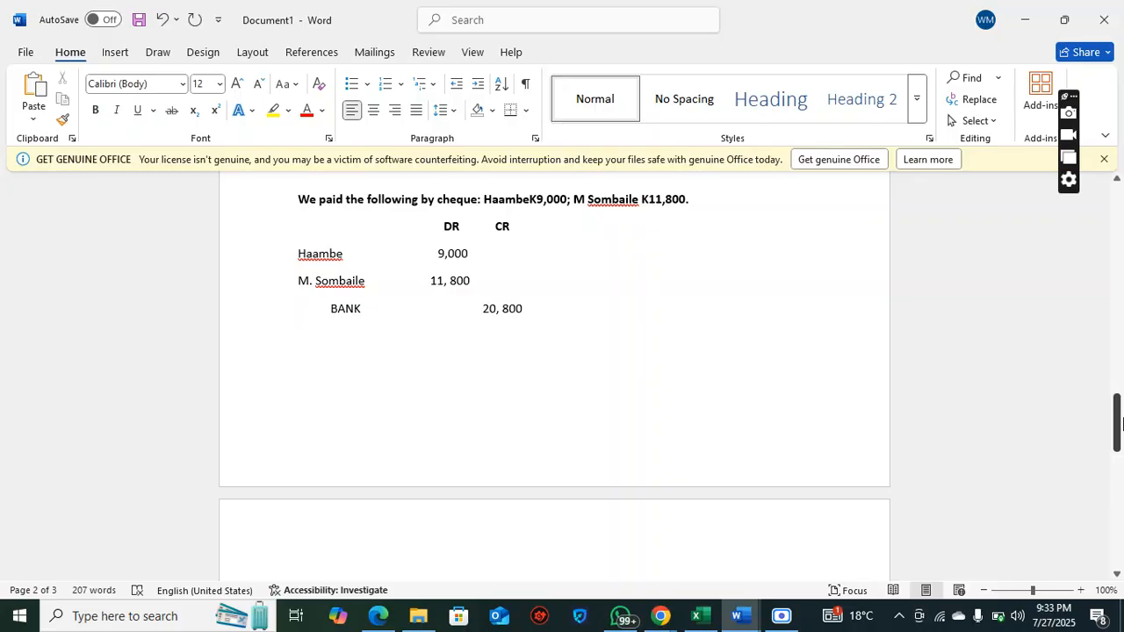
pyautogui.moveTo(1121, 424); pyautogui.dragTo(1121, 447)
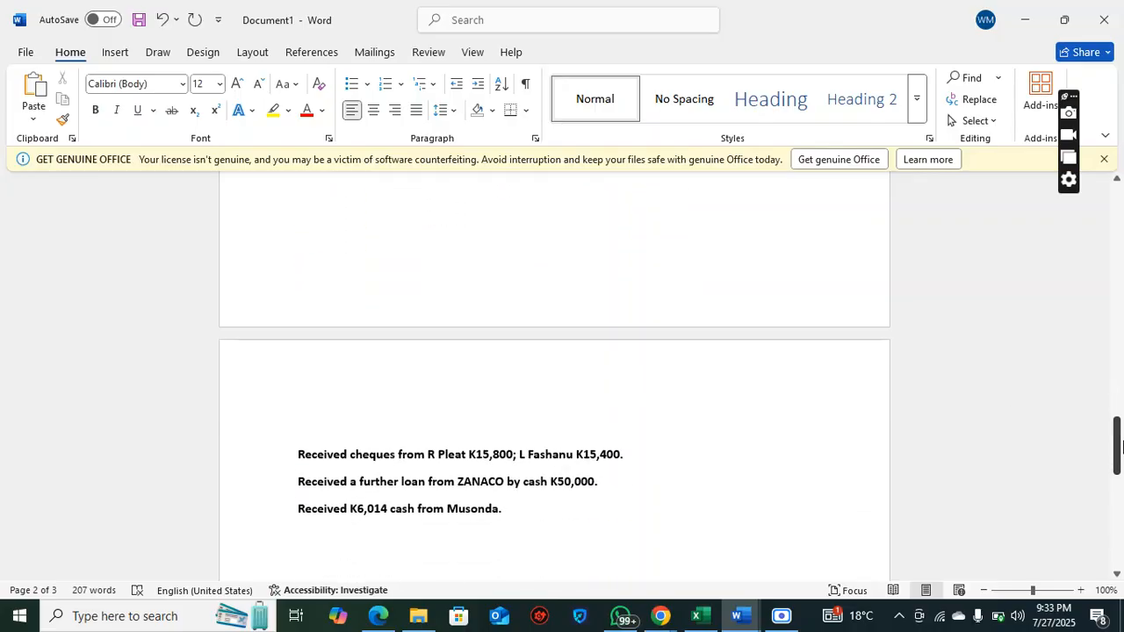
pyautogui.click(682, 451)
pyautogui.press('Return')
pyautogui.press('Return')
pyautogui.press('Return')
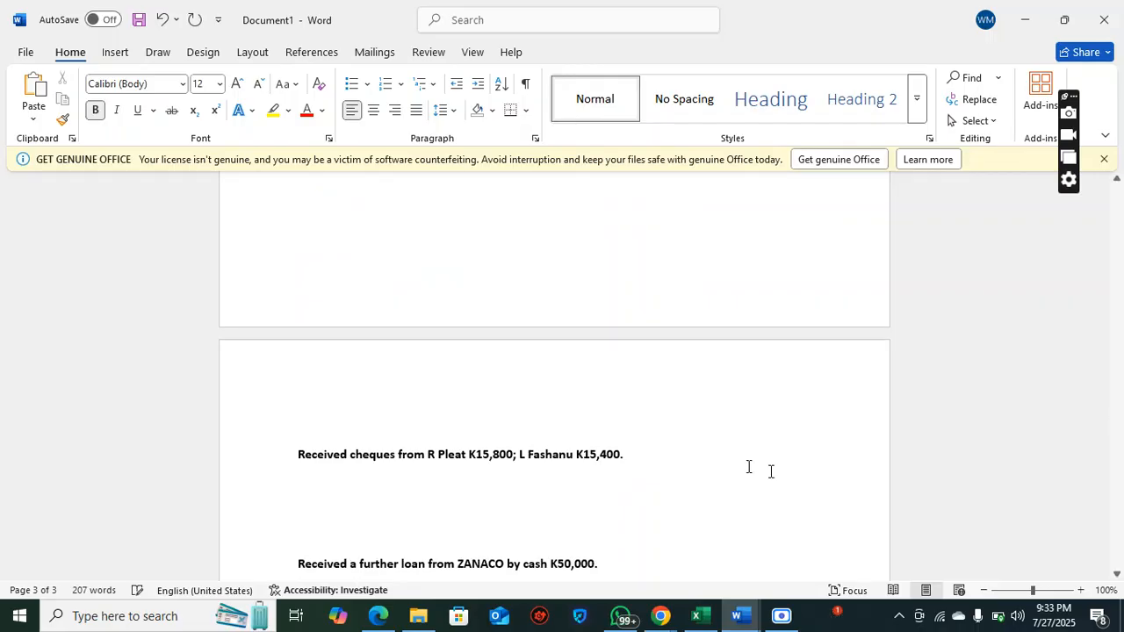
pyautogui.moveTo(1119, 451); pyautogui.dragTo(1119, 452)
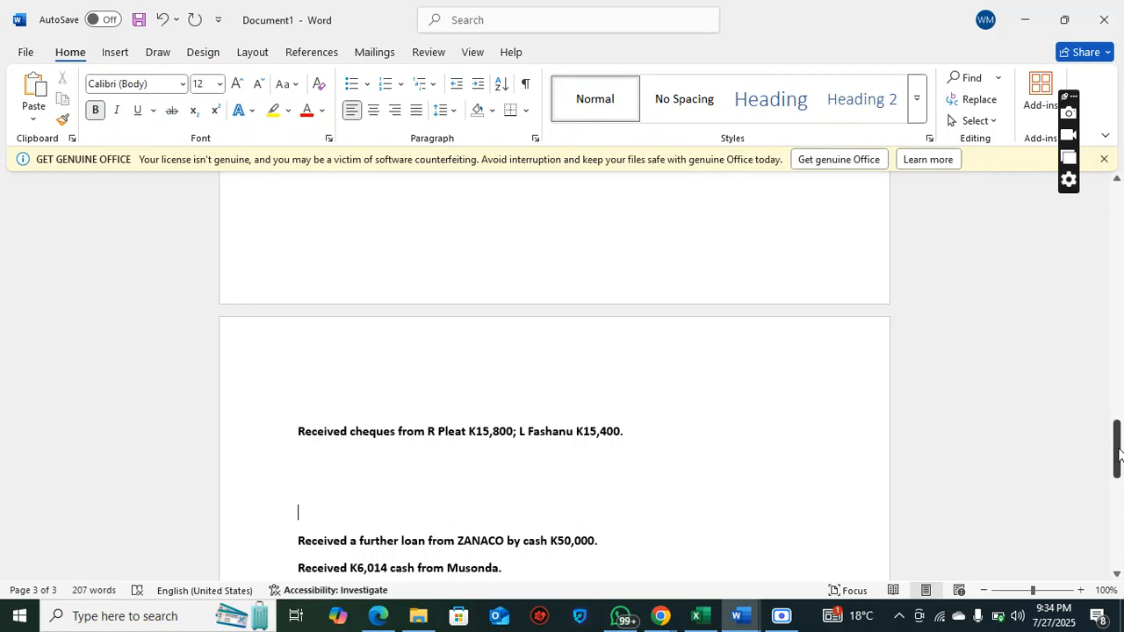
# Add DR and CR headings under the cheques-received transaction and enter BANK as the debit account with the amount 31,200
pyautogui.moveTo(428, 431); pyautogui.dragTo(632, 431)
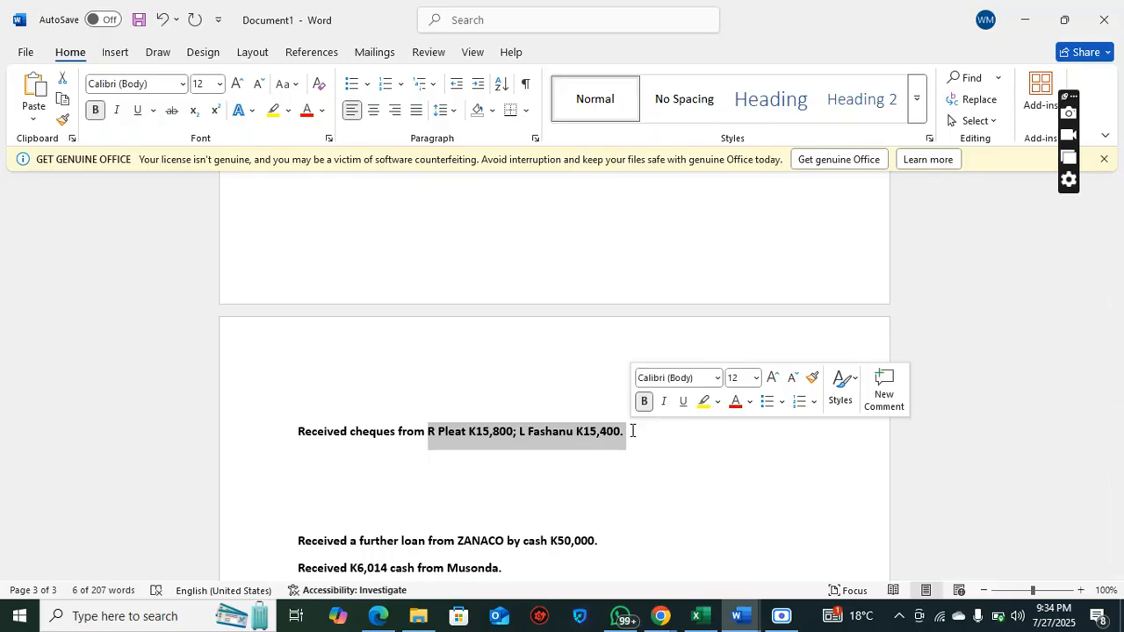
pyautogui.click(632, 431)
pyautogui.press('Return')
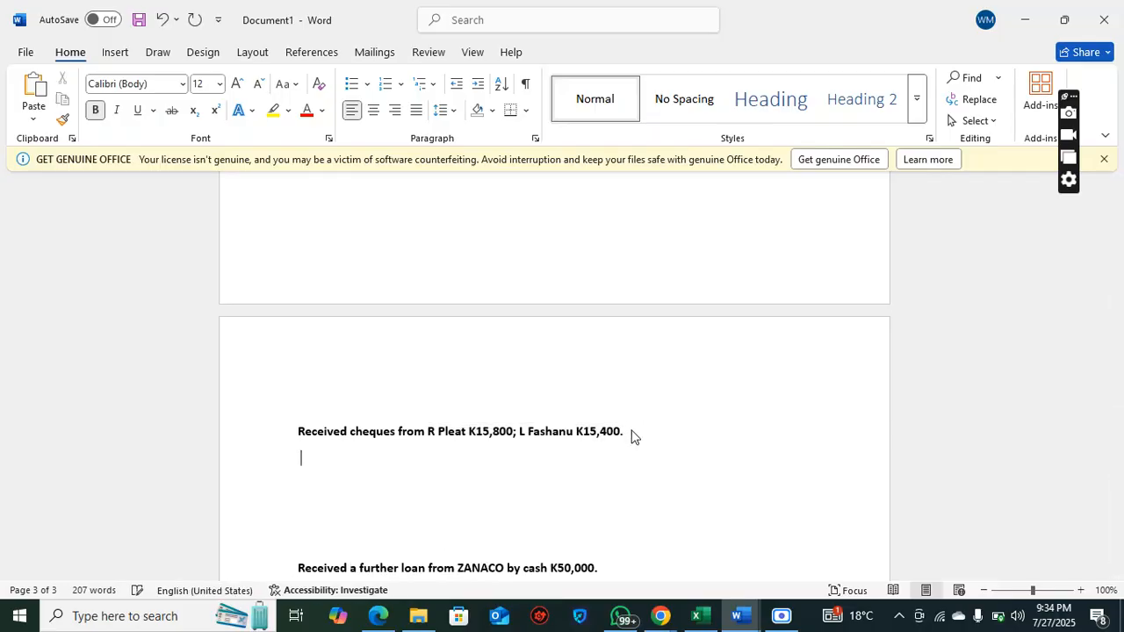
pyautogui.write('DR             CR')
pyautogui.press('Return')
pyautogui.write('BANK')
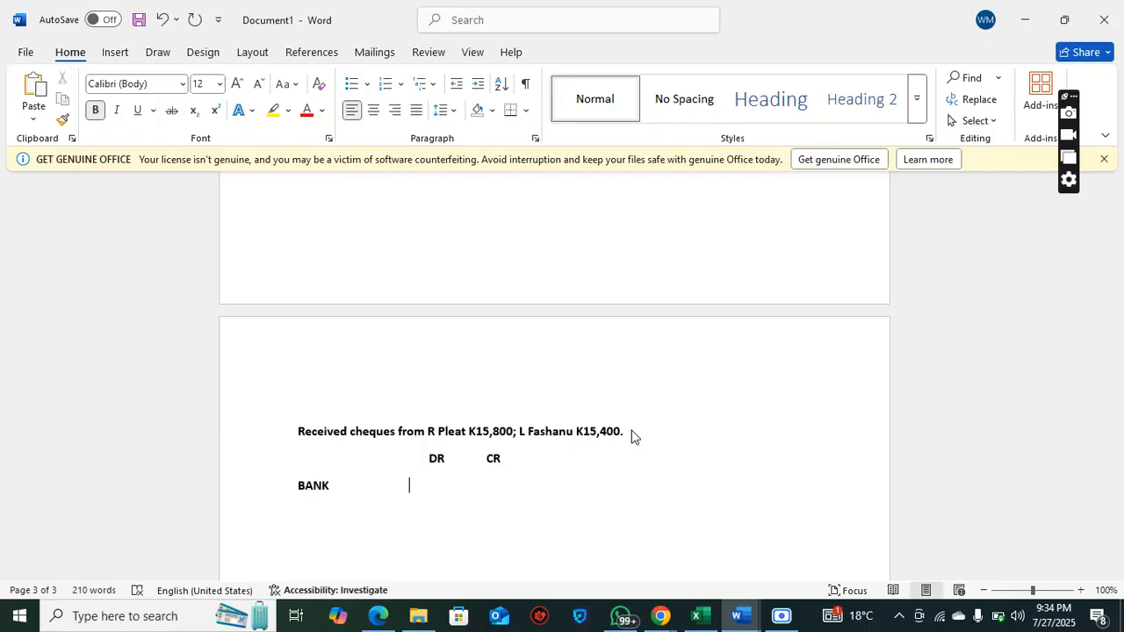
pyautogui.write('31,200')
# Enter the first cheque sender's initial and surname as an indented credit account with the amount 15, 800
pyautogui.press('Return')
pyautogui.write('R. PLEAT')
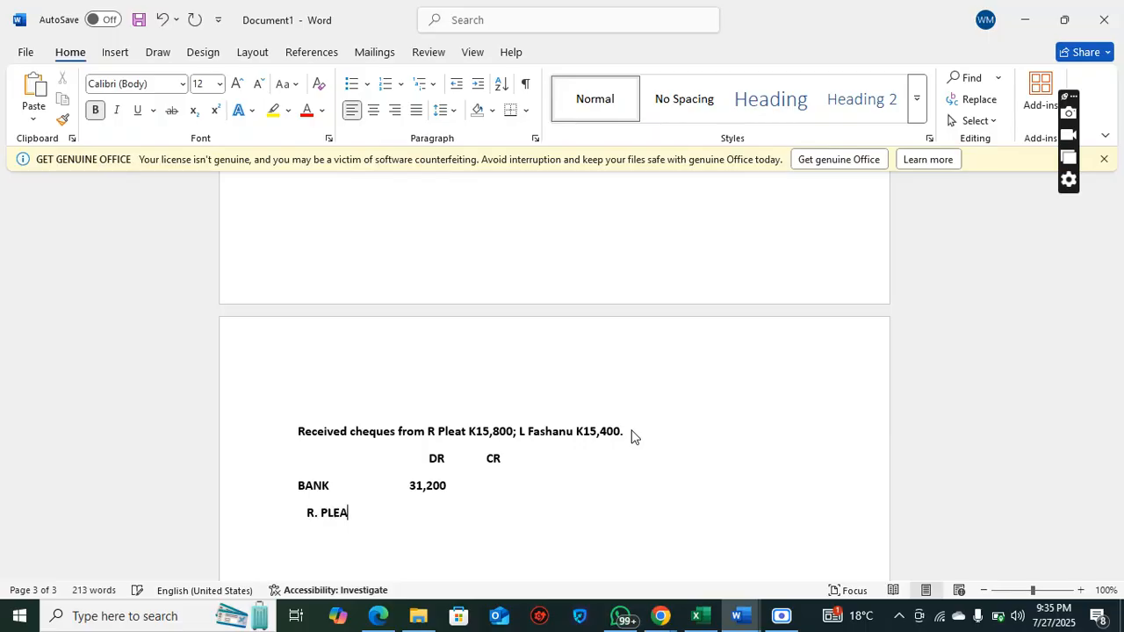
pyautogui.press('Tab')
pyautogui.press('Tab')
pyautogui.write('15, 800')
# Enter the second cheque sender's initial and surname on a new indented line with the credit amount 15, 400
pyautogui.press('Return')
pyautogui.write('L.FASHA')
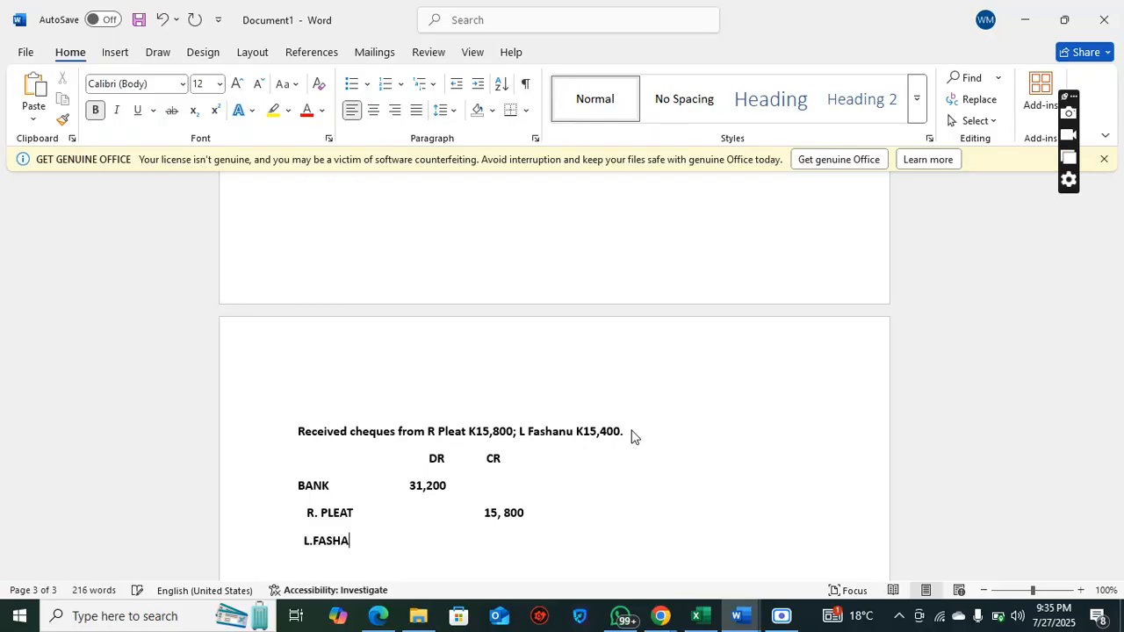
pyautogui.write('NU                                     15, 400')
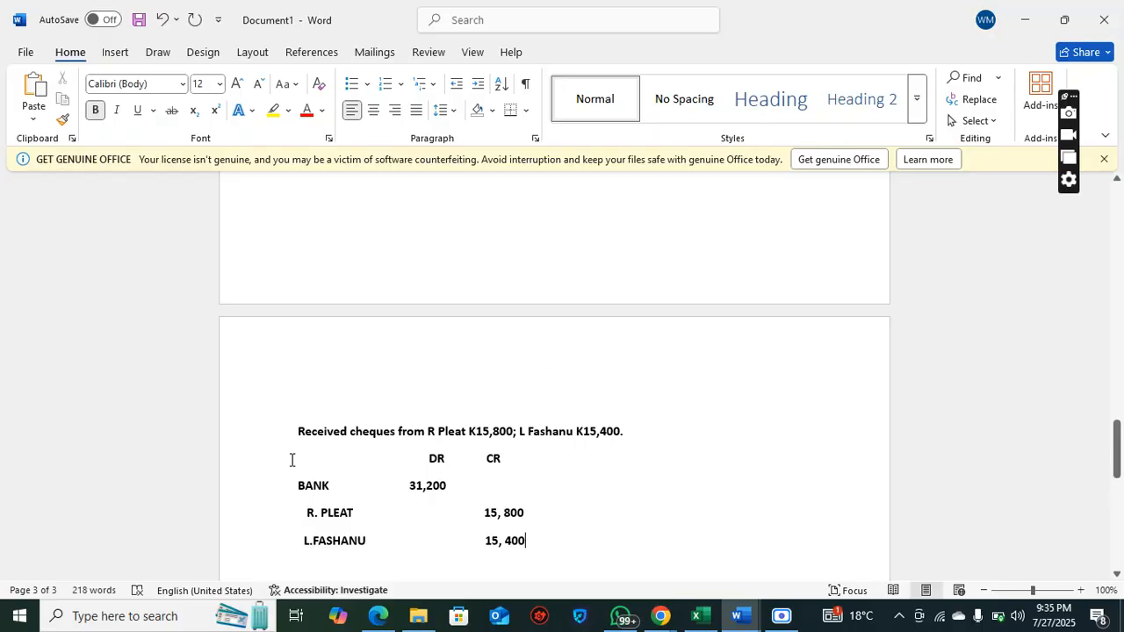
# Remove the bold from the DR/CR heading line and the account lines of the cheques-received entry
pyautogui.moveTo(292, 460); pyautogui.dragTo(562, 562)
pyautogui.click(575, 532)
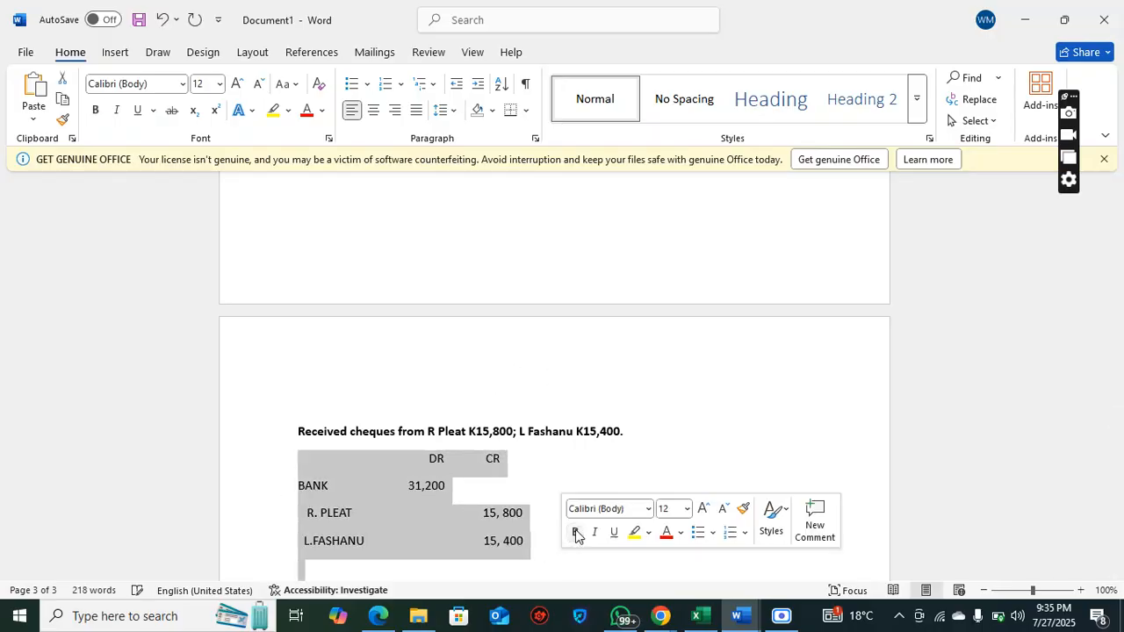
pyautogui.click(544, 483)
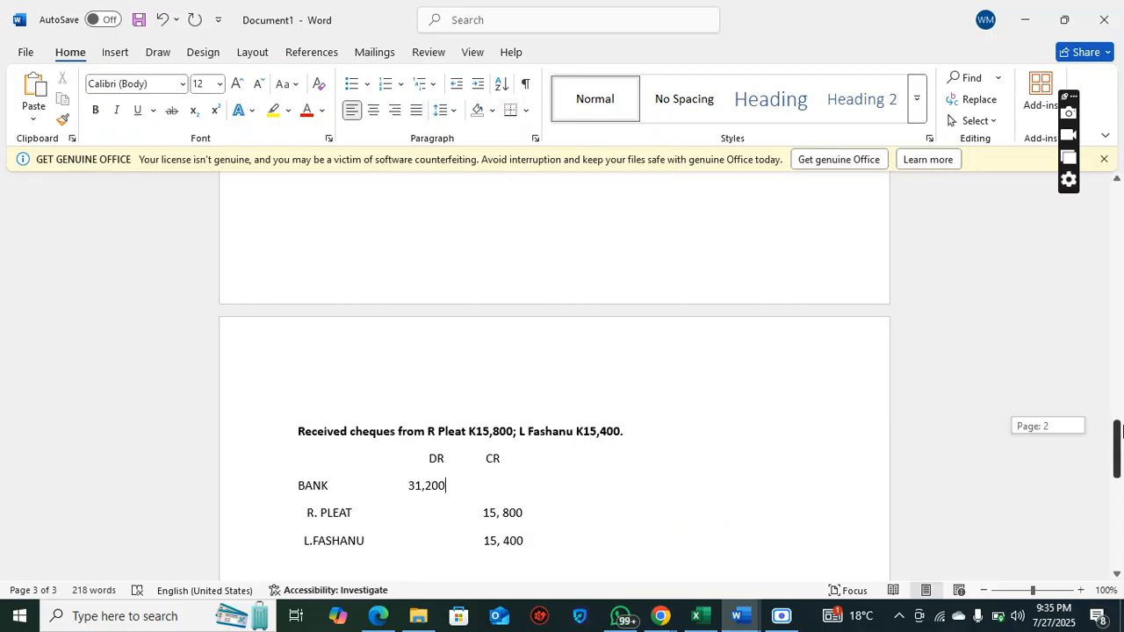
# Delete two of the blank lines between the cheques-received entry and the ZANACO loan transaction
pyautogui.moveTo(1121, 430); pyautogui.dragTo(1121, 458)
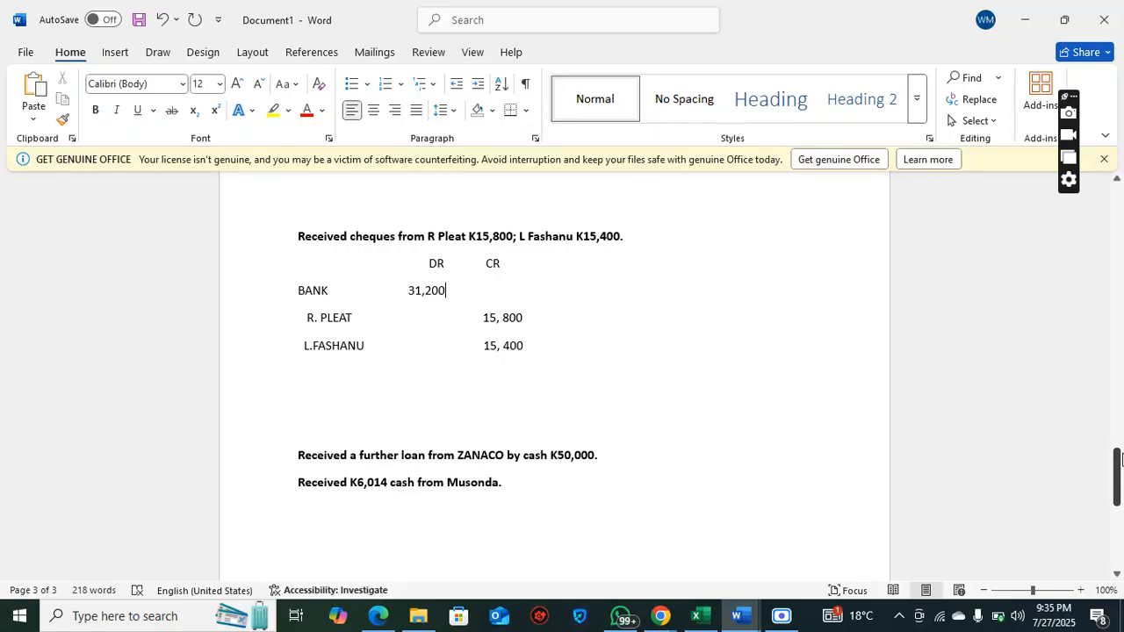
pyautogui.click(376, 409)
pyautogui.press('BackSpace')
pyautogui.press('BackSpace')
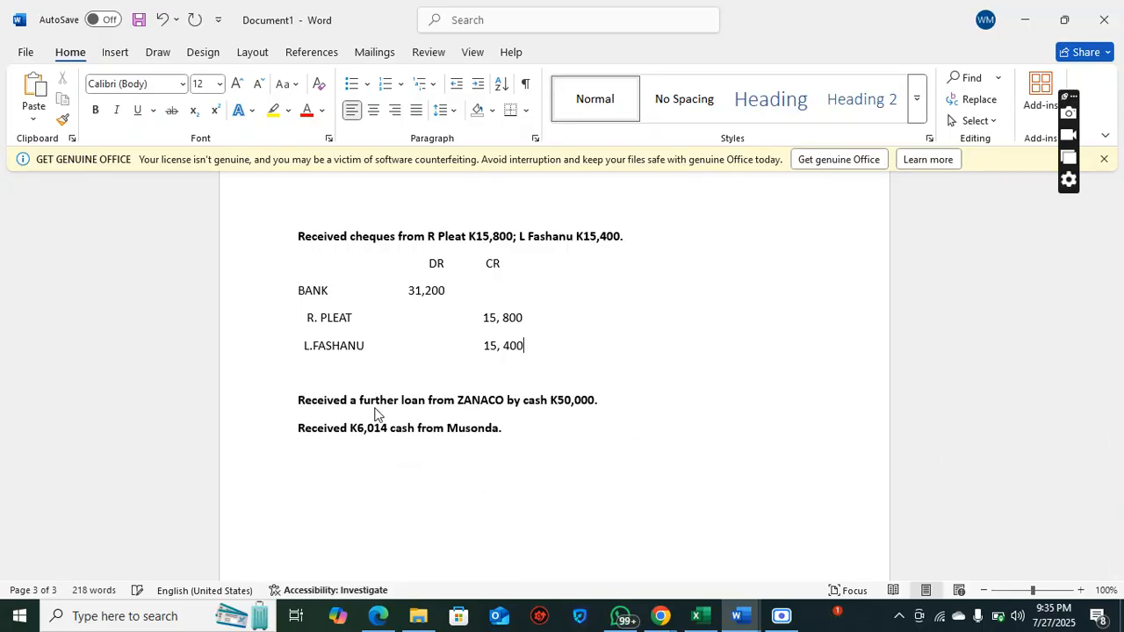
# Highlight the ZANACO loan transaction, check the class call in Google Meet, and return to Document1 in Word
pyautogui.moveTo(267, 409); pyautogui.dragTo(480, 425)
pyautogui.click(585, 449)
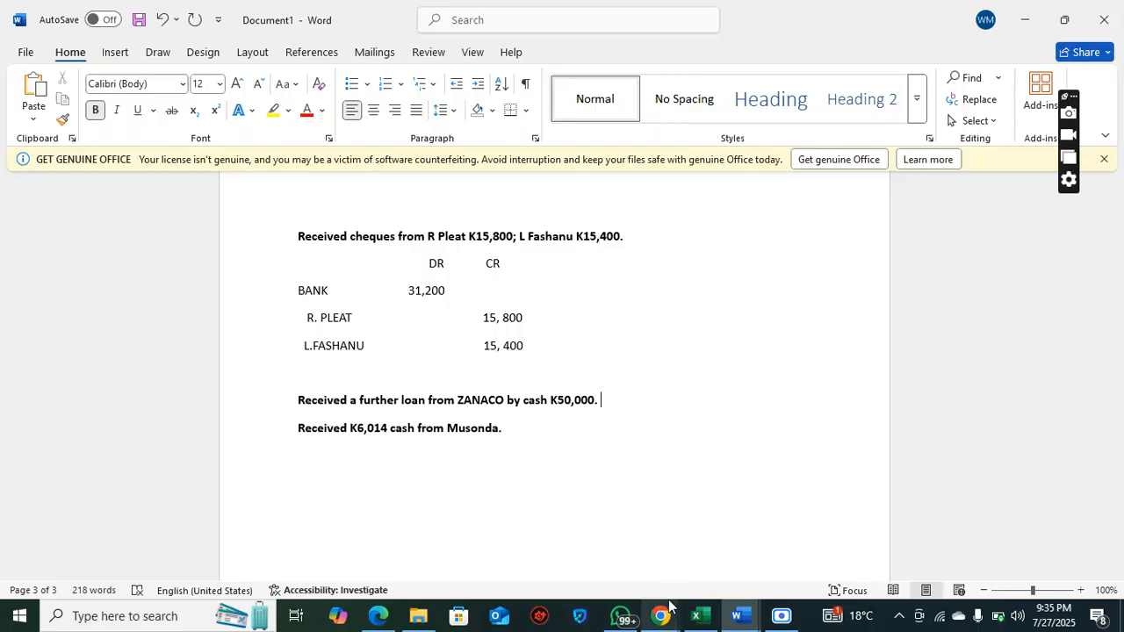
pyautogui.moveTo(660, 615)
pyautogui.click(542, 579)
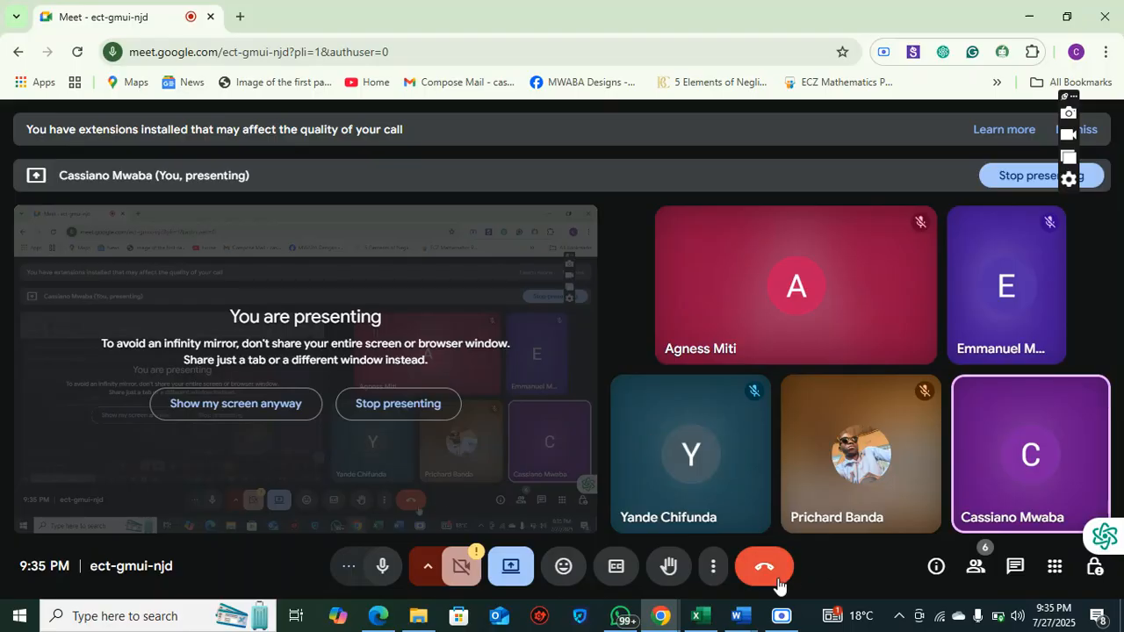
pyautogui.moveTo(732, 616)
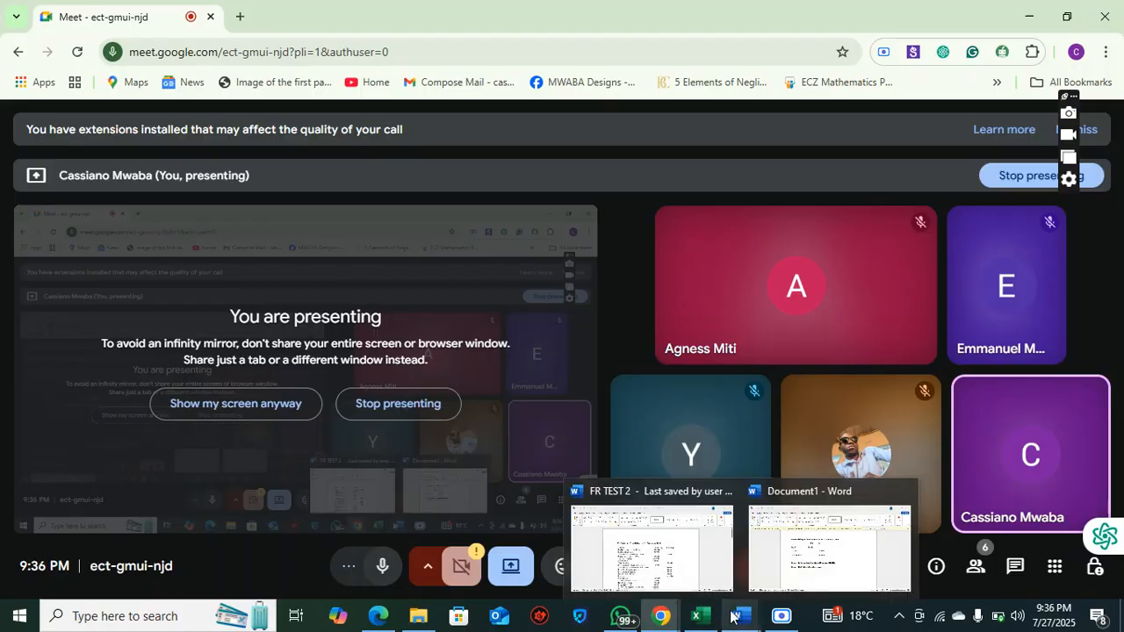
pyautogui.click(773, 581)
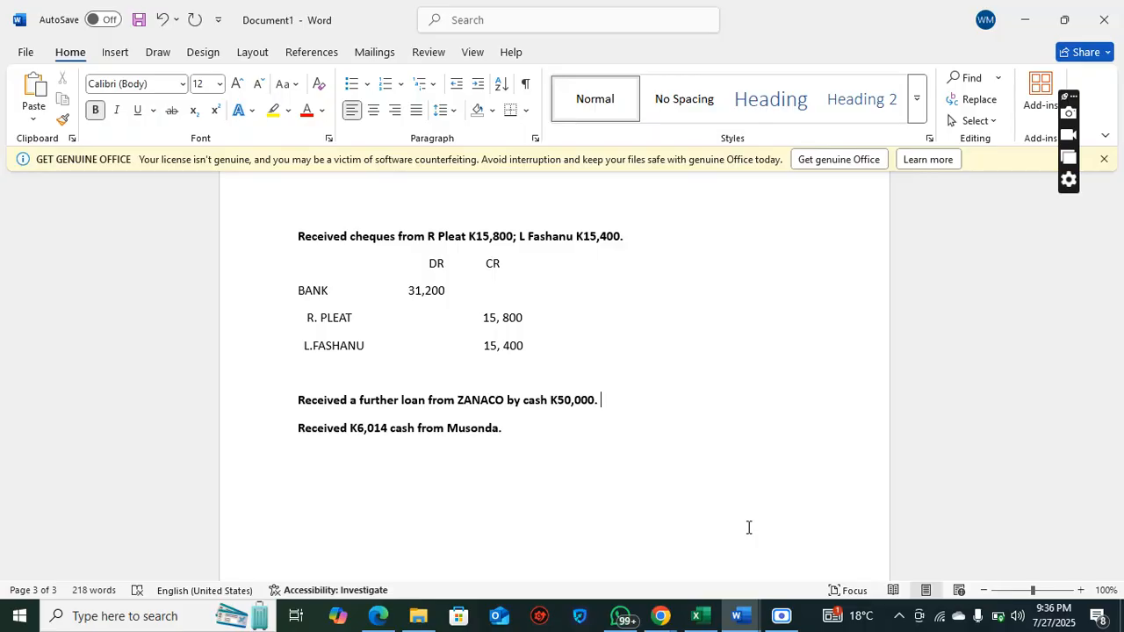
# Add a line with DR and CR column headings under the ZANACO loan transaction
pyautogui.press('Return')
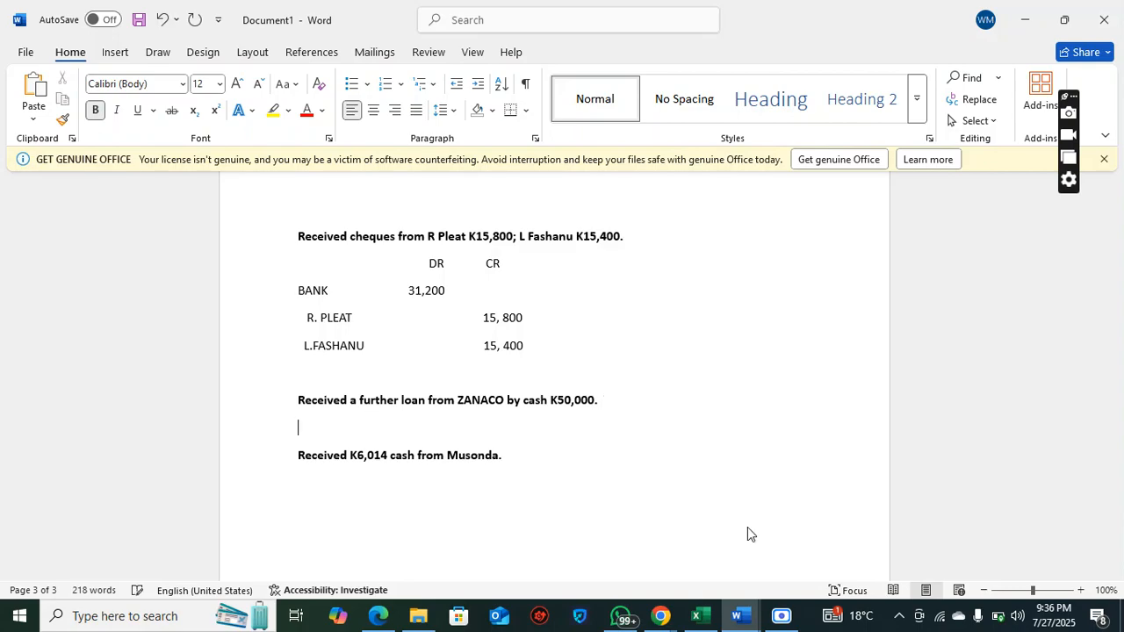
pyautogui.write('DR')
pyautogui.write('CR')
pyautogui.press('Return')
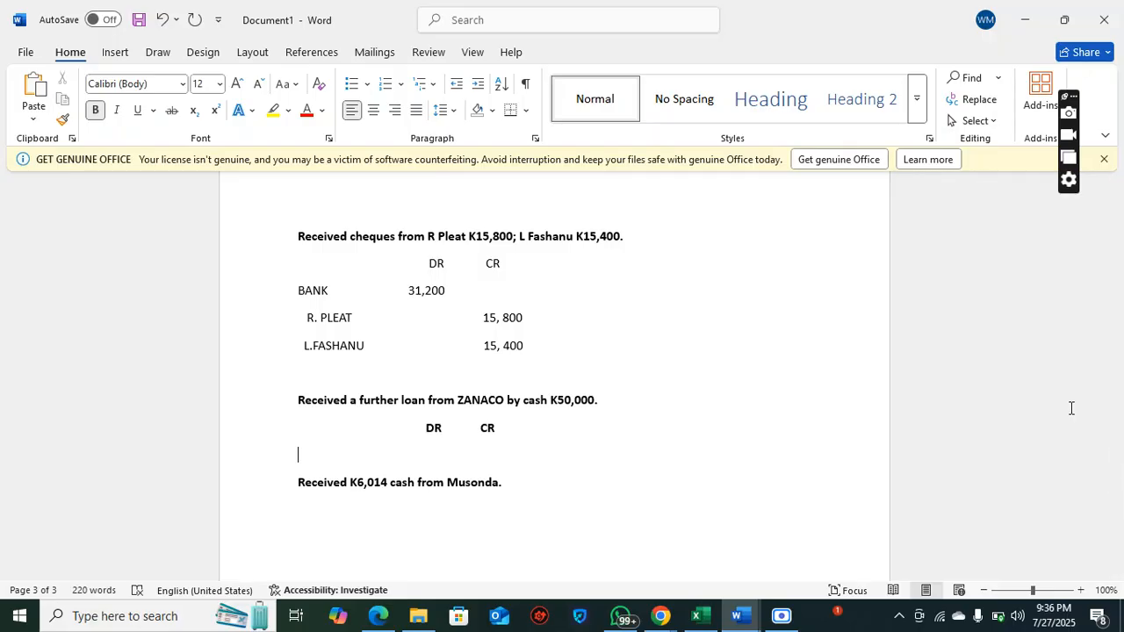
# Enter CASH as the debit account of the loan entry with the amount 50, 000
pyautogui.write('CASH')
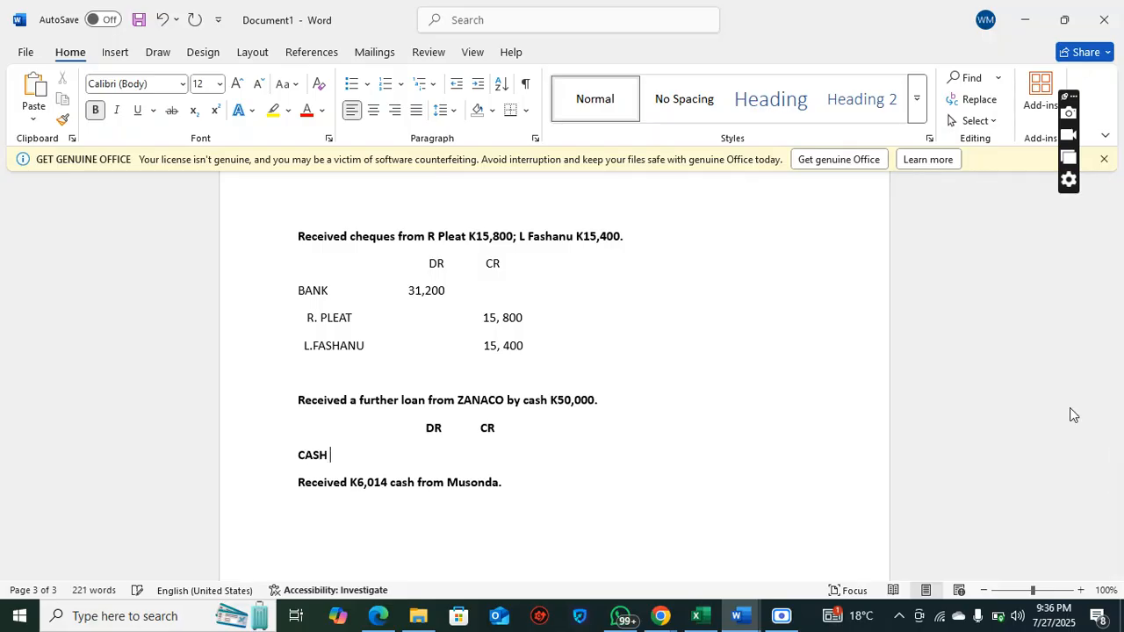
pyautogui.press('Tab')
pyautogui.press('Tab')
pyautogui.press('Tab')
pyautogui.write('50, 0000')
pyautogui.press('BackSpace')
pyautogui.press('Return')
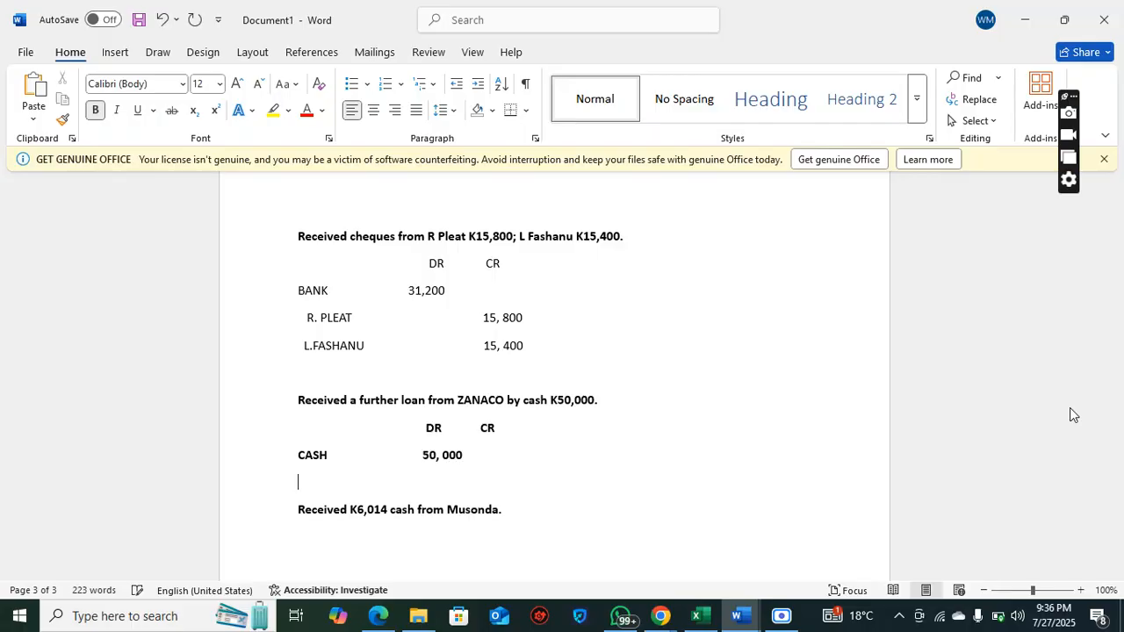
# Enter ZANACO as the indented credit account with the amount 50, 000, and remove the bold from both account lines
pyautogui.write('ZANACO                                        50, 000')
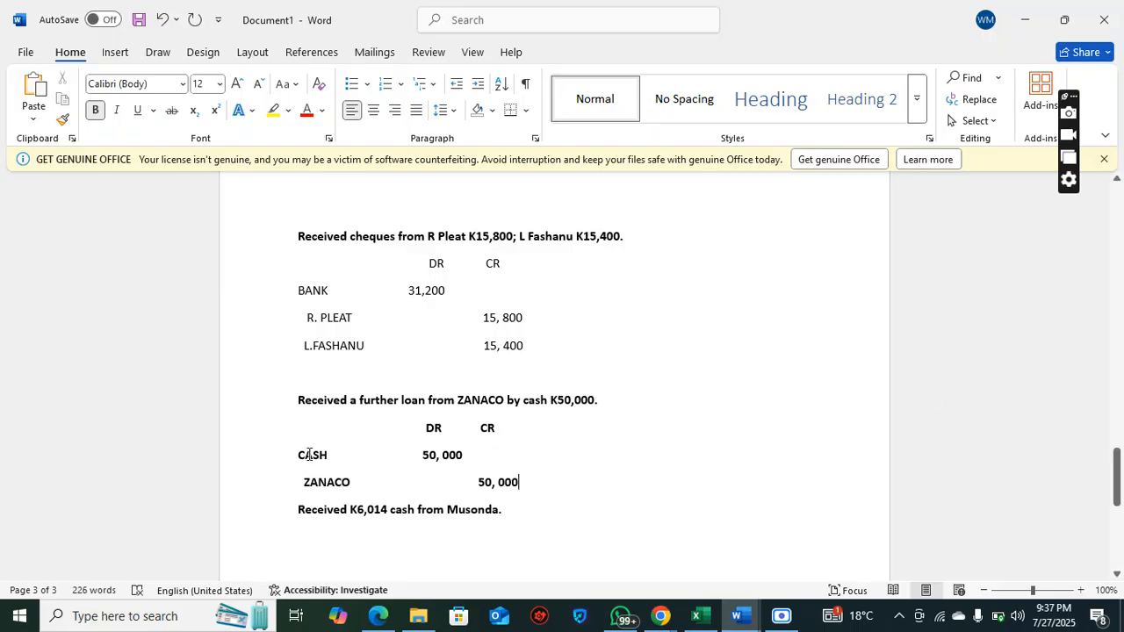
pyautogui.moveTo(302, 455); pyautogui.dragTo(569, 489)
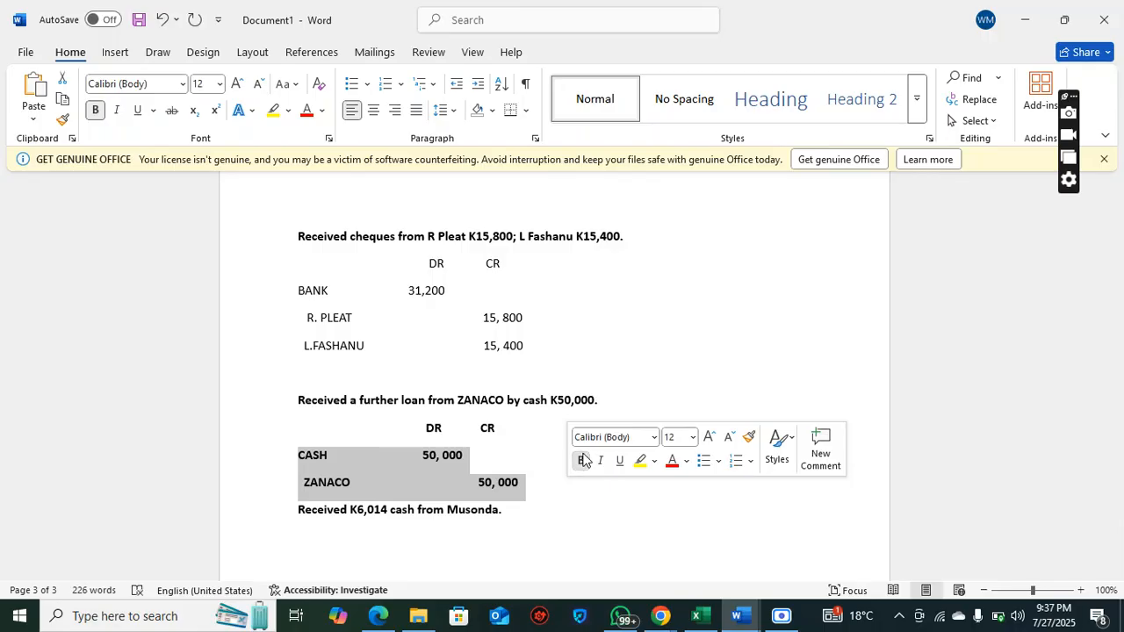
pyautogui.click(563, 509)
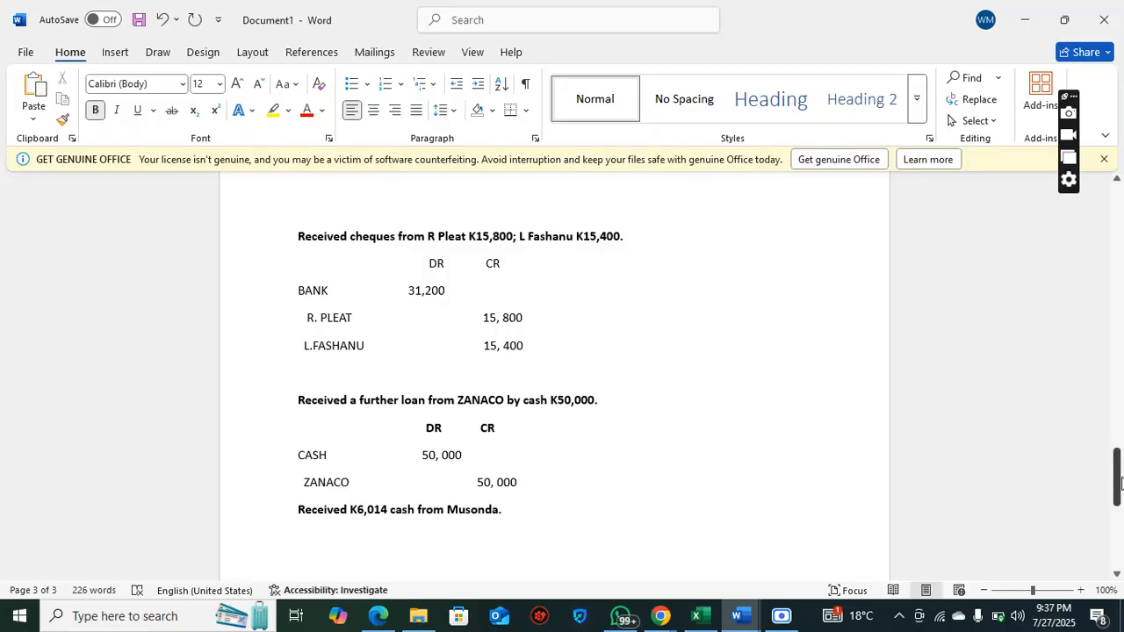
# Switch to the Google Meet call and admit the participant waiting to join
pyautogui.moveTo(1120, 478)
pyautogui.mouseDown()
pyautogui.moveTo(1119, 531)
pyautogui.moveTo(1118, 475)
pyautogui.mouseUp()
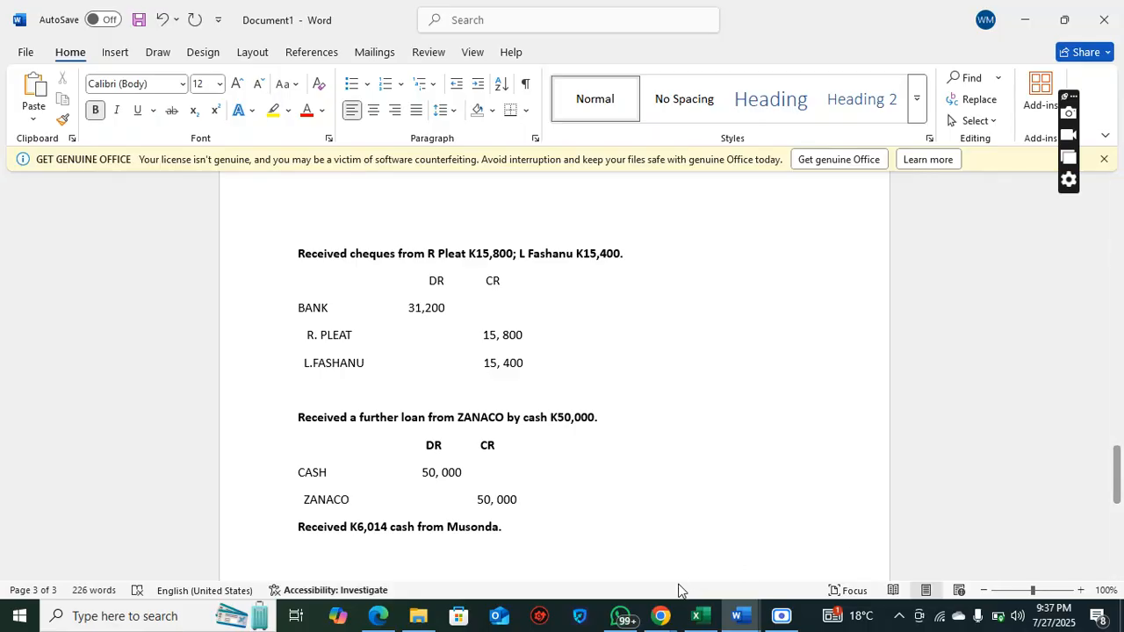
pyautogui.moveTo(666, 616)
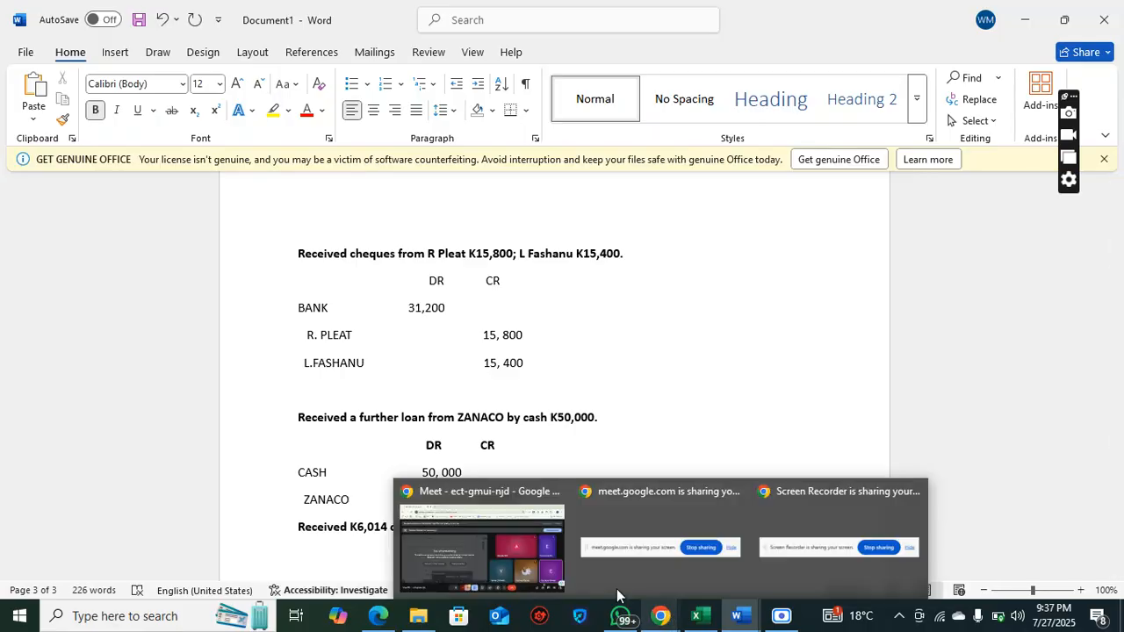
pyautogui.click(516, 555)
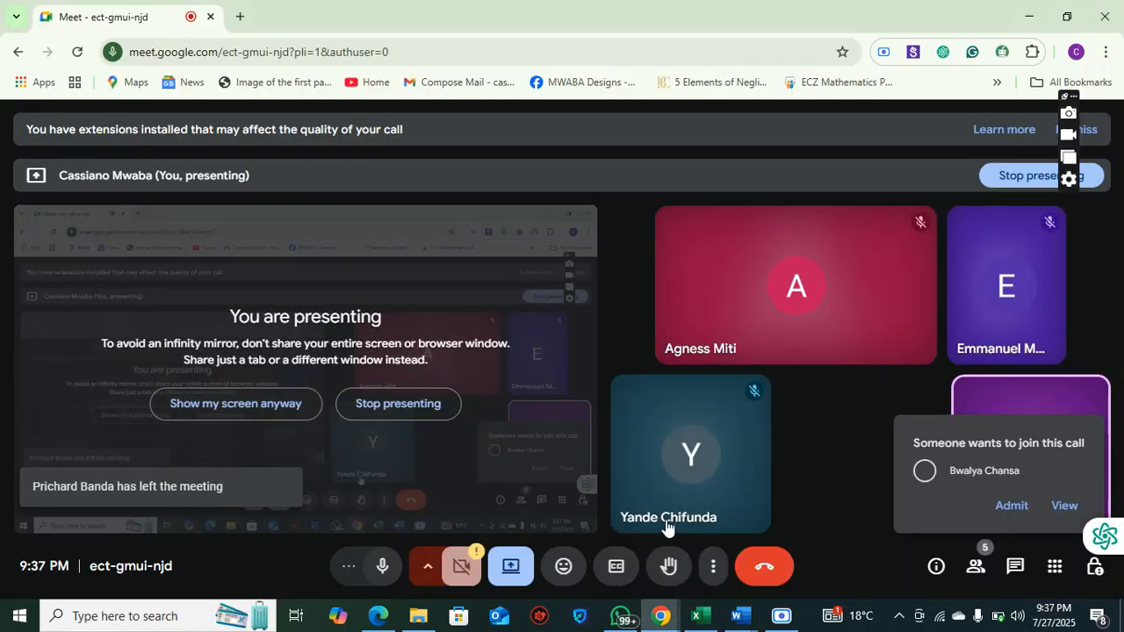
pyautogui.click(1011, 507)
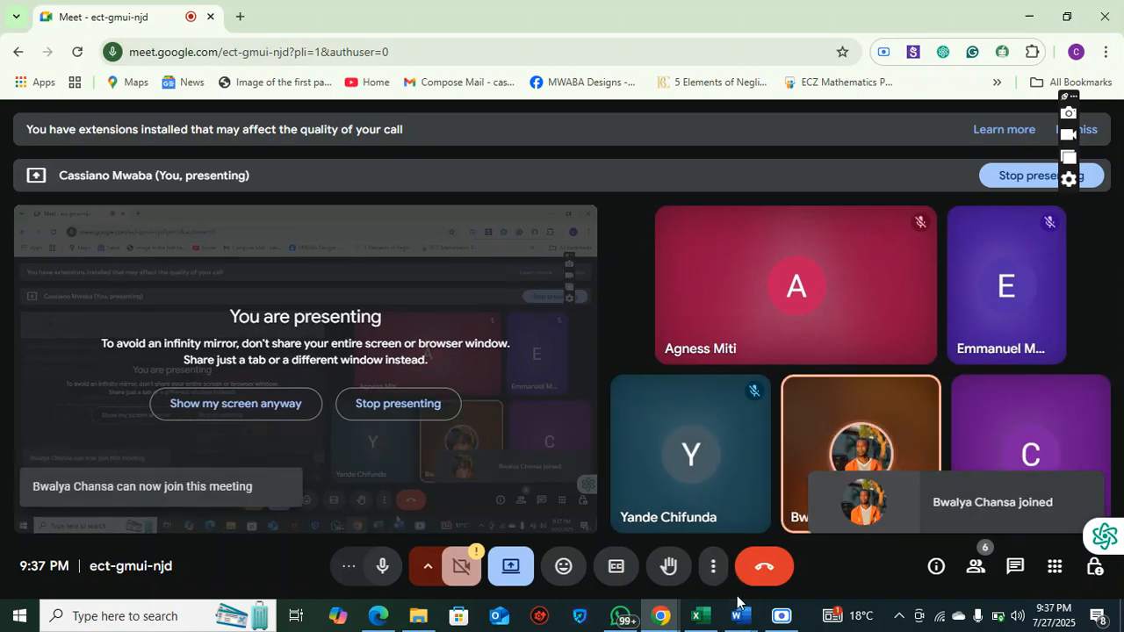
# Return to Document1 in Word and highlight the second customer's name and amount in the credit-sales transaction
pyautogui.moveTo(740, 616)
pyautogui.moveTo(756, 597)
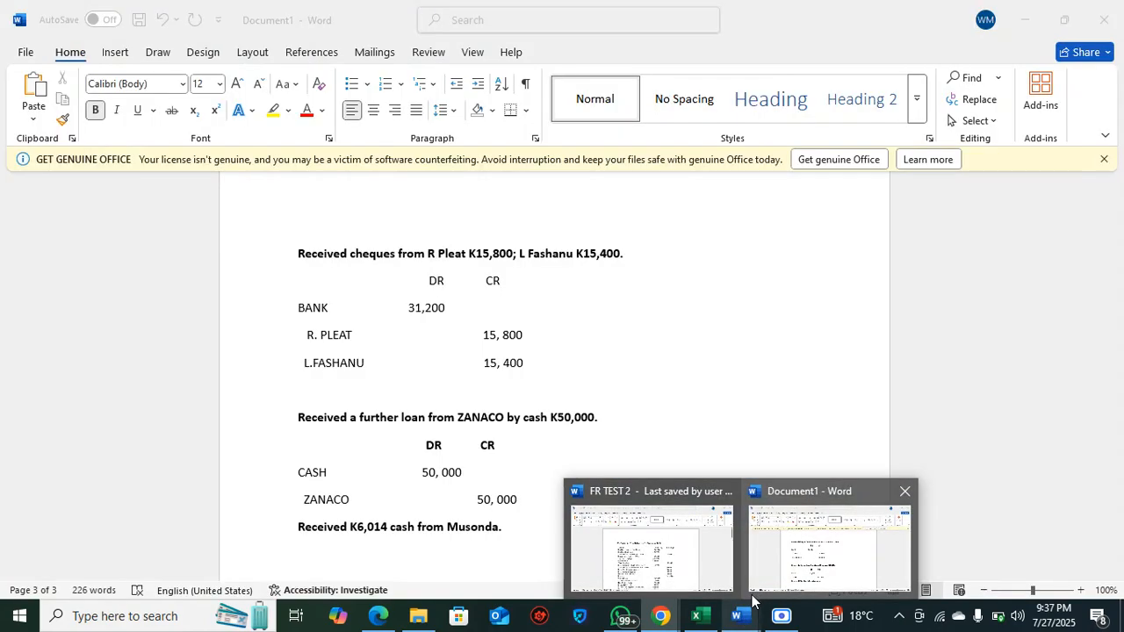
pyautogui.click(777, 573)
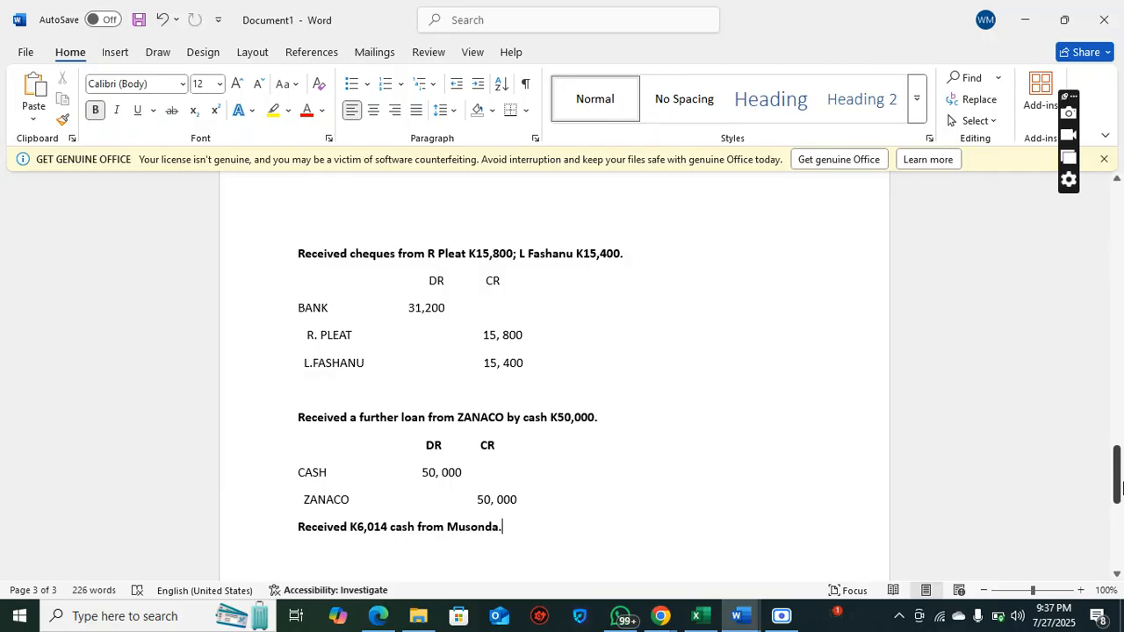
pyautogui.moveTo(1120, 488); pyautogui.dragTo(1120, 394)
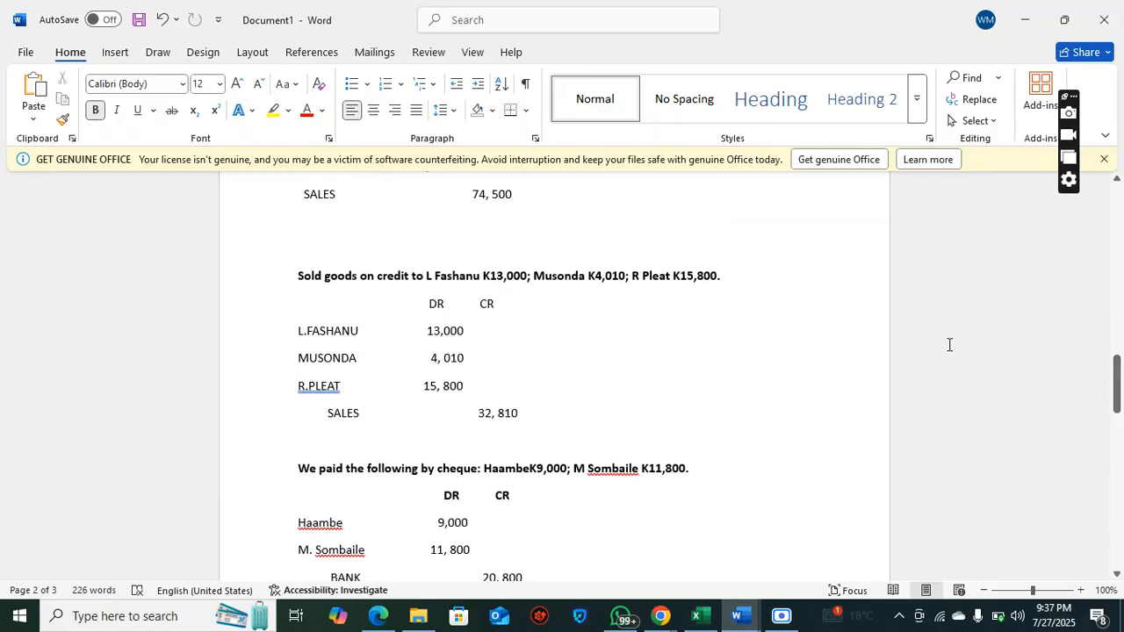
pyautogui.click(553, 281)
pyautogui.moveTo(532, 291); pyautogui.dragTo(605, 284)
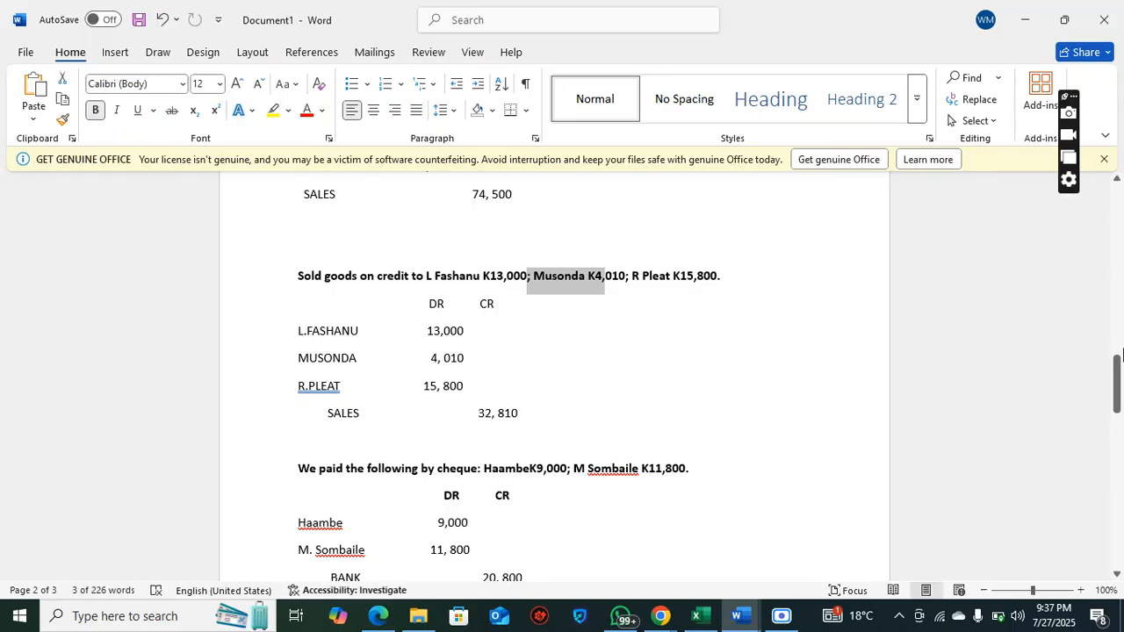
pyautogui.moveTo(1120, 388); pyautogui.dragTo(1121, 492)
# Add DR and CR headings under the K6,014 cash receipt transaction and enter CASH as the debit account with 6,014
pyautogui.click(593, 421)
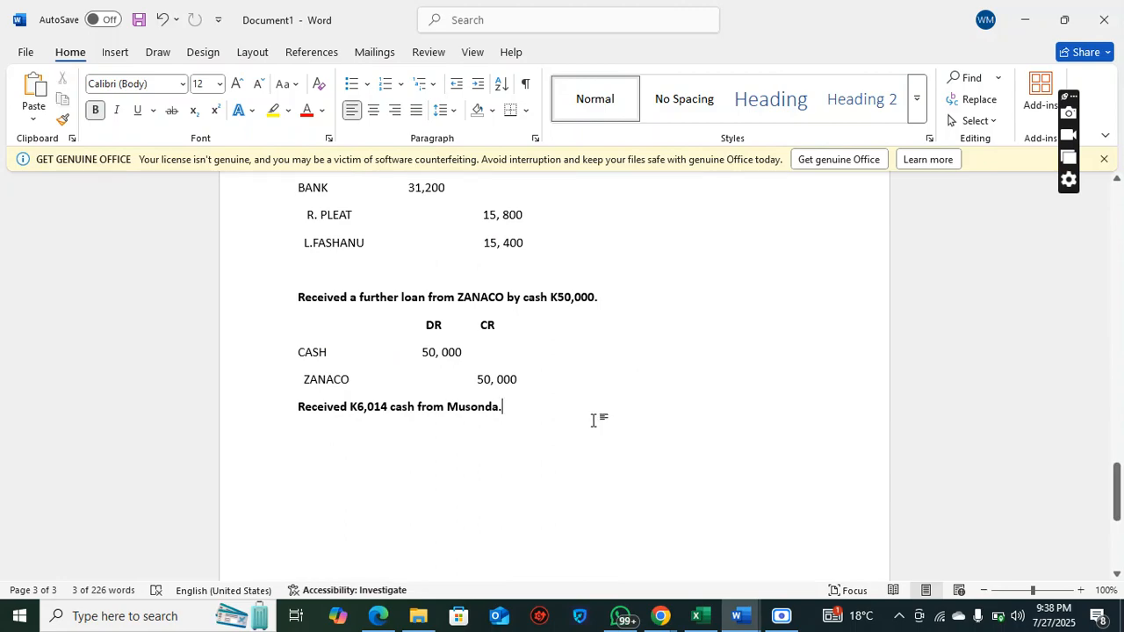
pyautogui.press('Return')
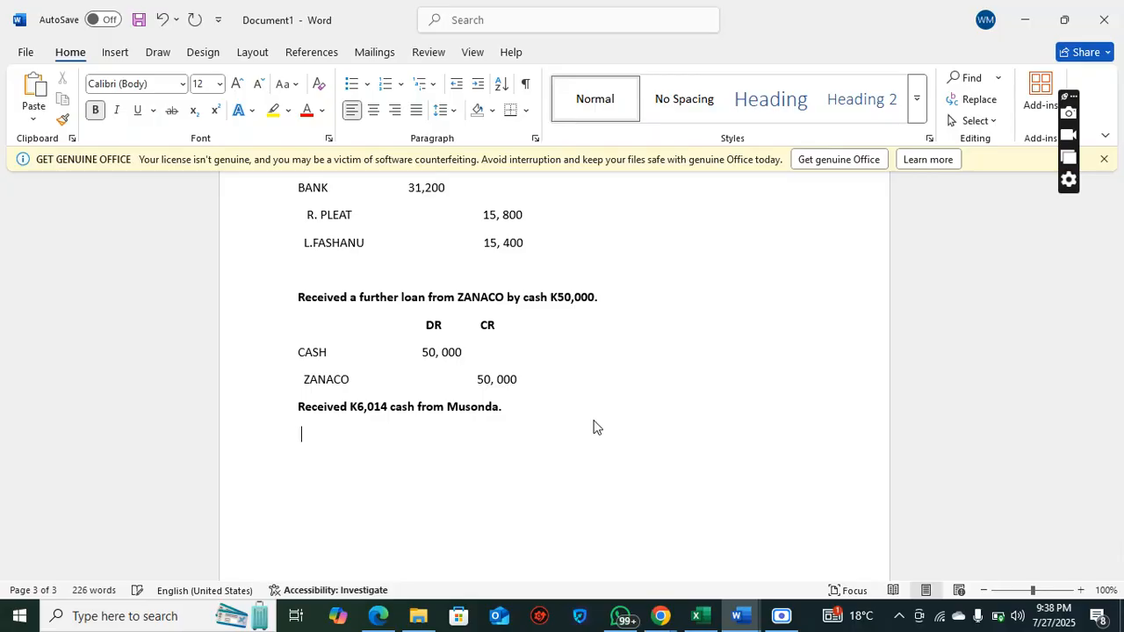
pyautogui.write('DR              CR')
pyautogui.press('Return')
pyautogui.write('CA')
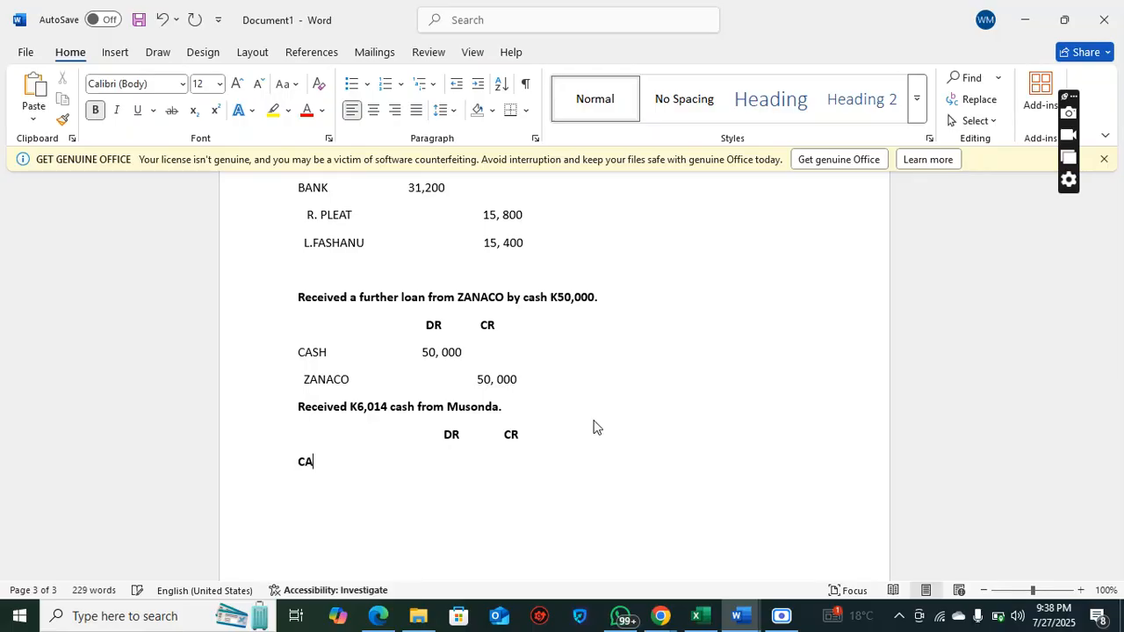
pyautogui.write('SH                                   6,014')
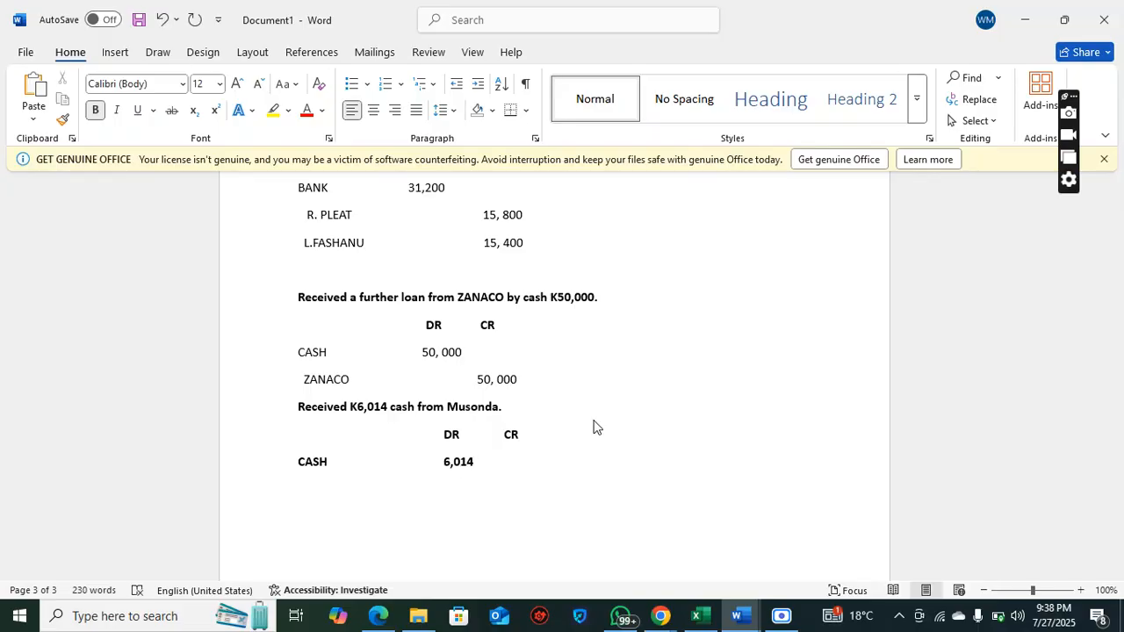
# Enter the paying customer's surname as the indented credit account with the amount 6,014
pyautogui.press('Return')
pyautogui.write('MUSONDA                                              6,014')
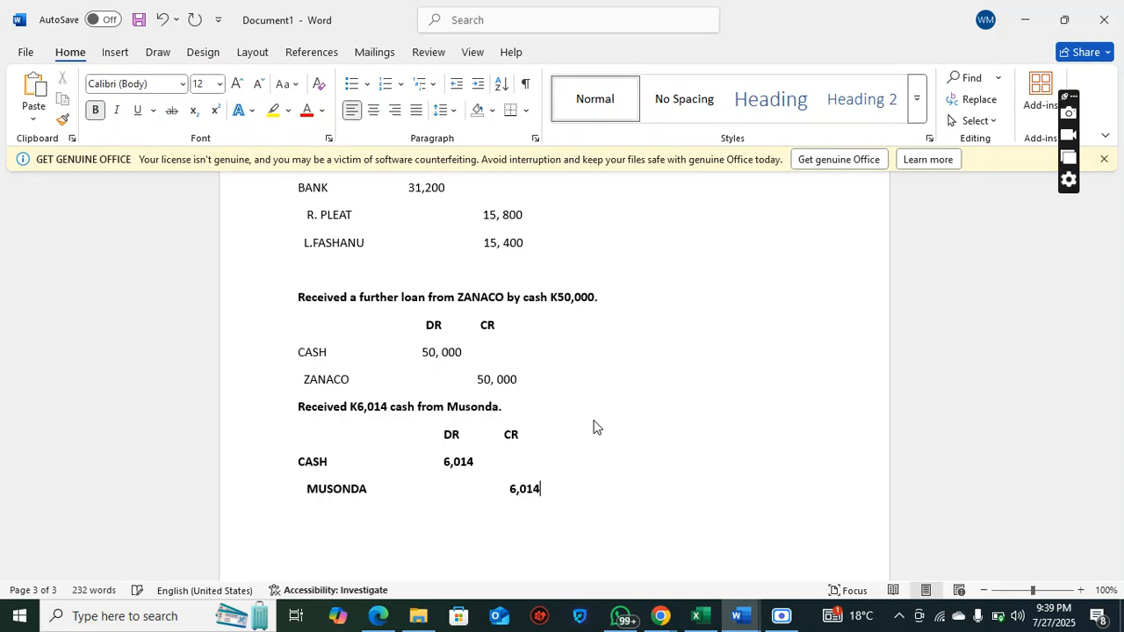
# Remove the bold from the two account lines of the K6,014 cash receipt entry
pyautogui.moveTo(301, 451); pyautogui.dragTo(562, 492)
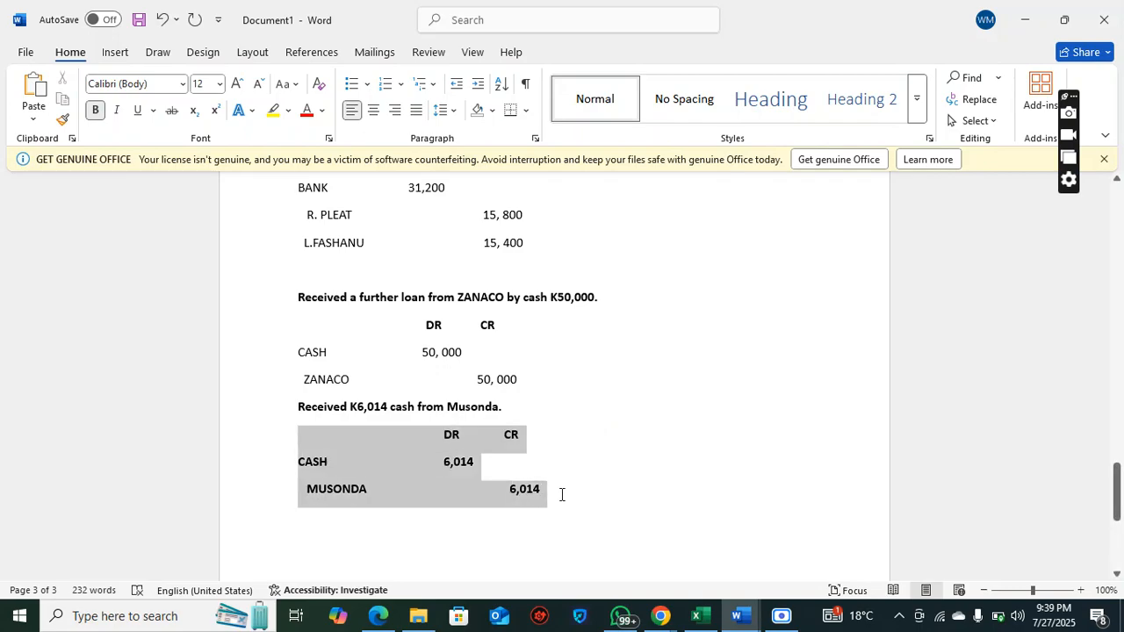
pyautogui.click(587, 507)
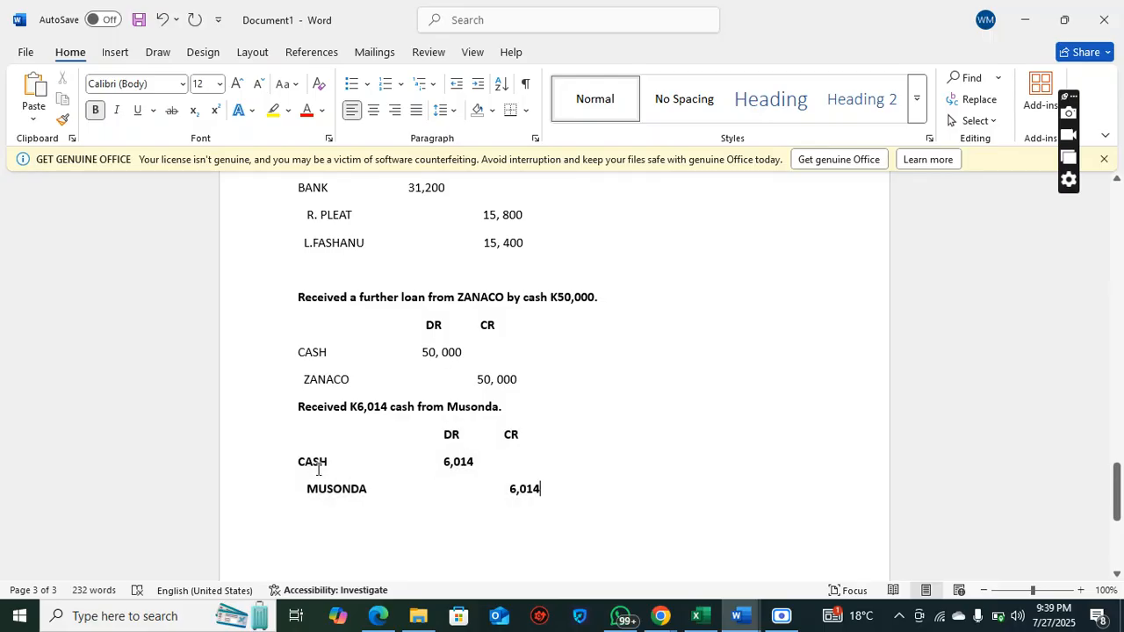
pyautogui.moveTo(299, 460); pyautogui.dragTo(552, 515)
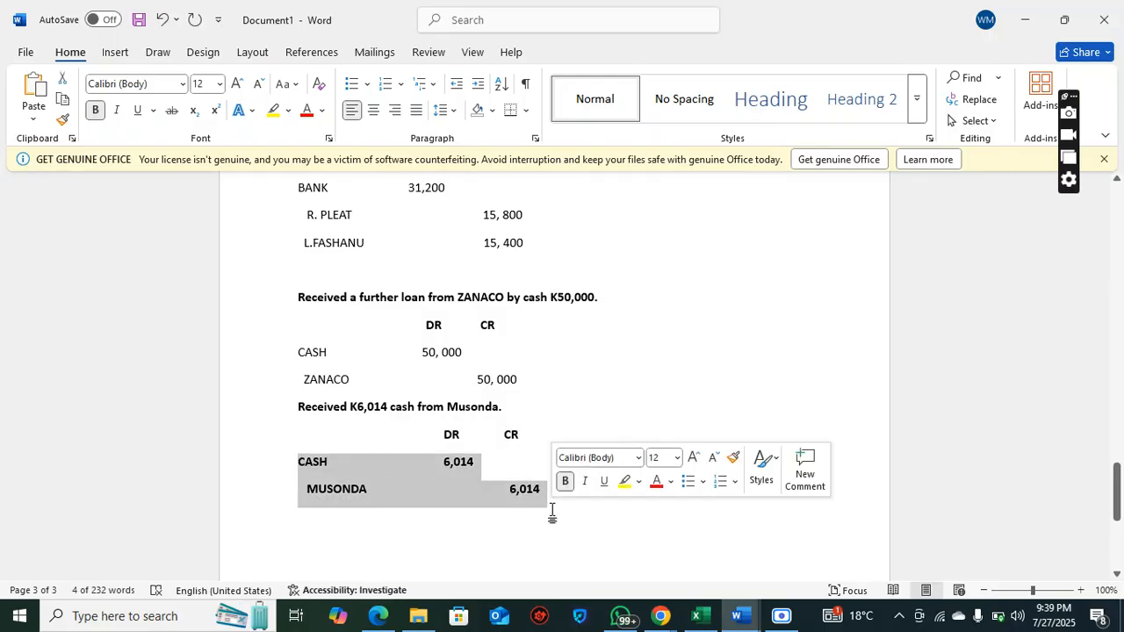
pyautogui.click(564, 483)
pyautogui.click(558, 368)
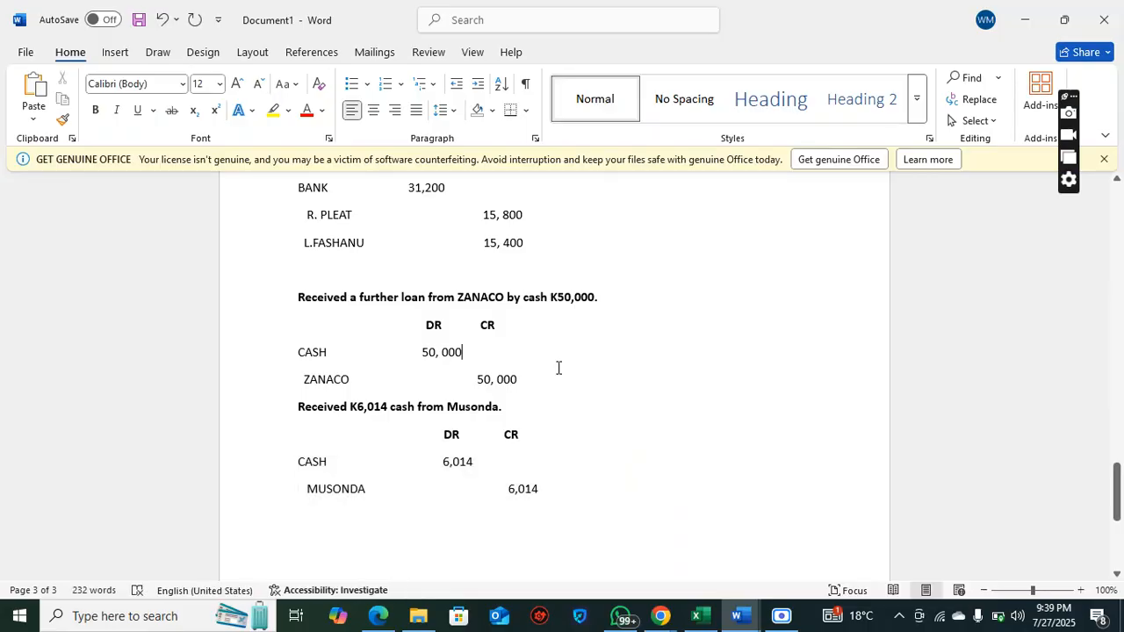
pyautogui.click(682, 417)
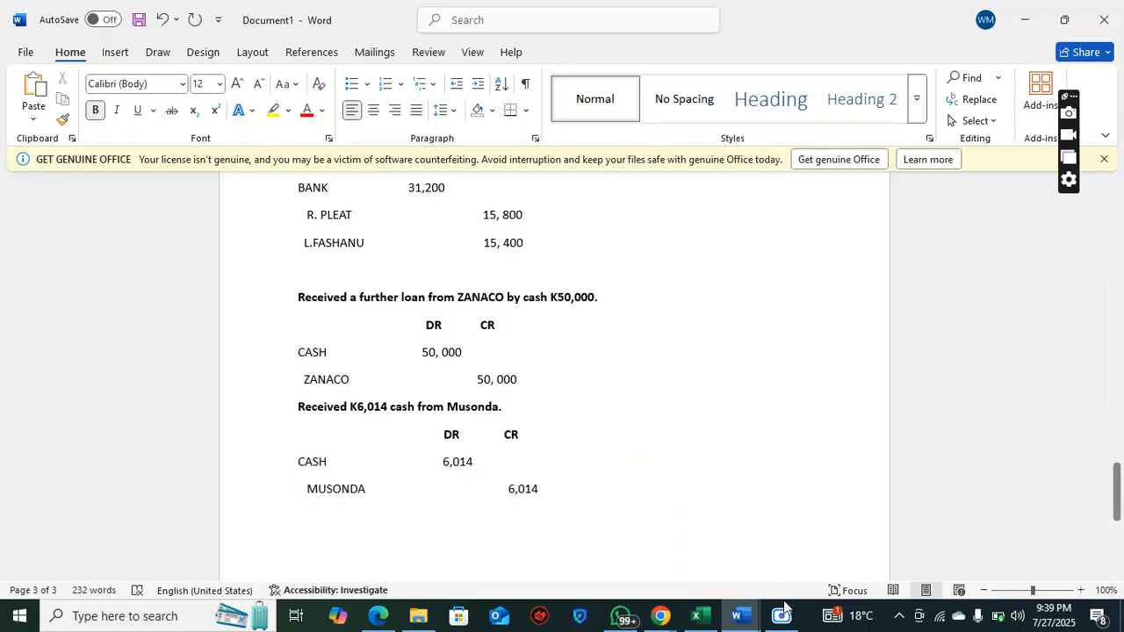